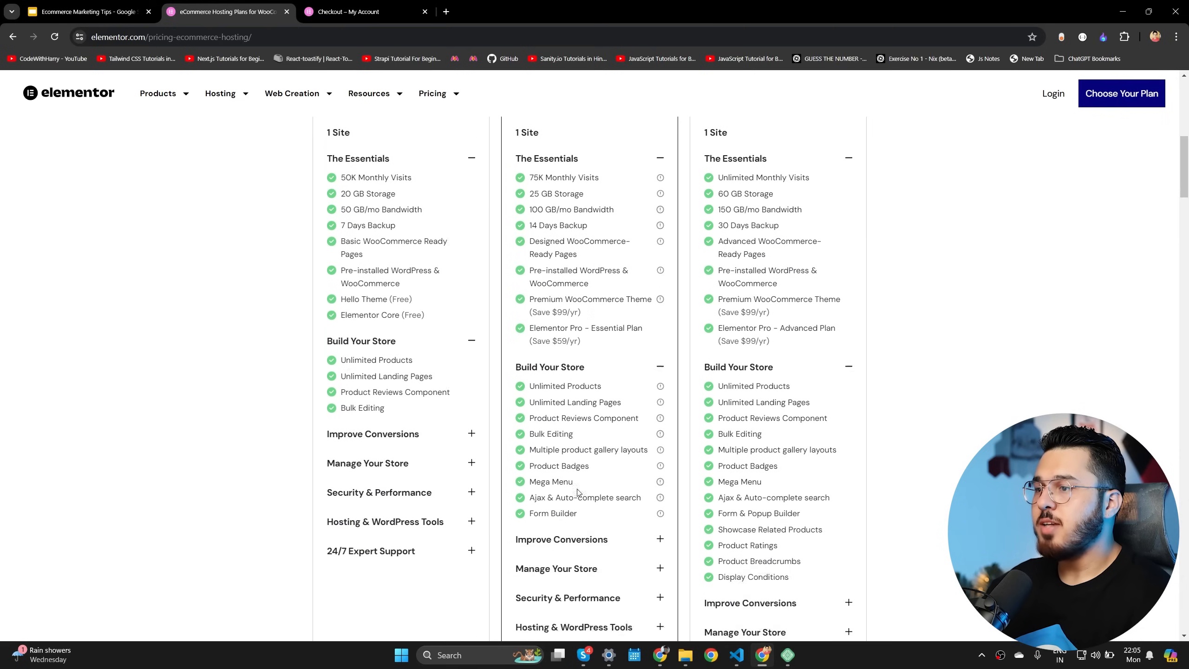
Buy the Sell Pro hosting plan at $179.88 and scroll to the thank-you confirmation
left_click(600, 395)
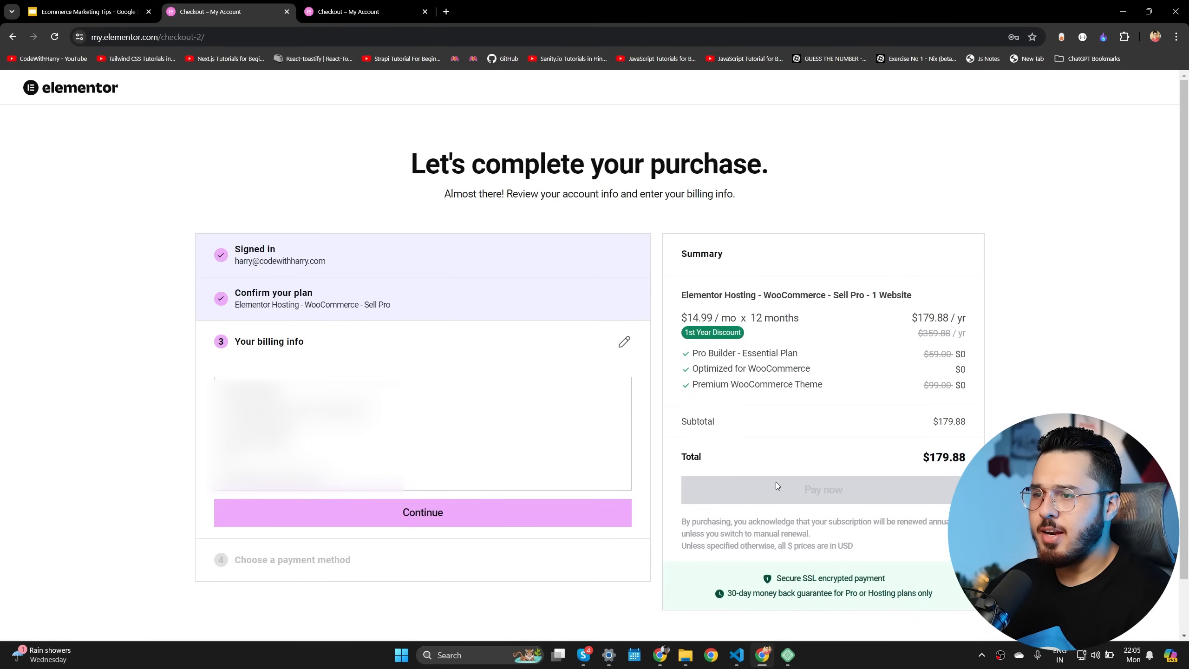
left_click_drag(924, 461, 968, 460)
left_click(971, 459)
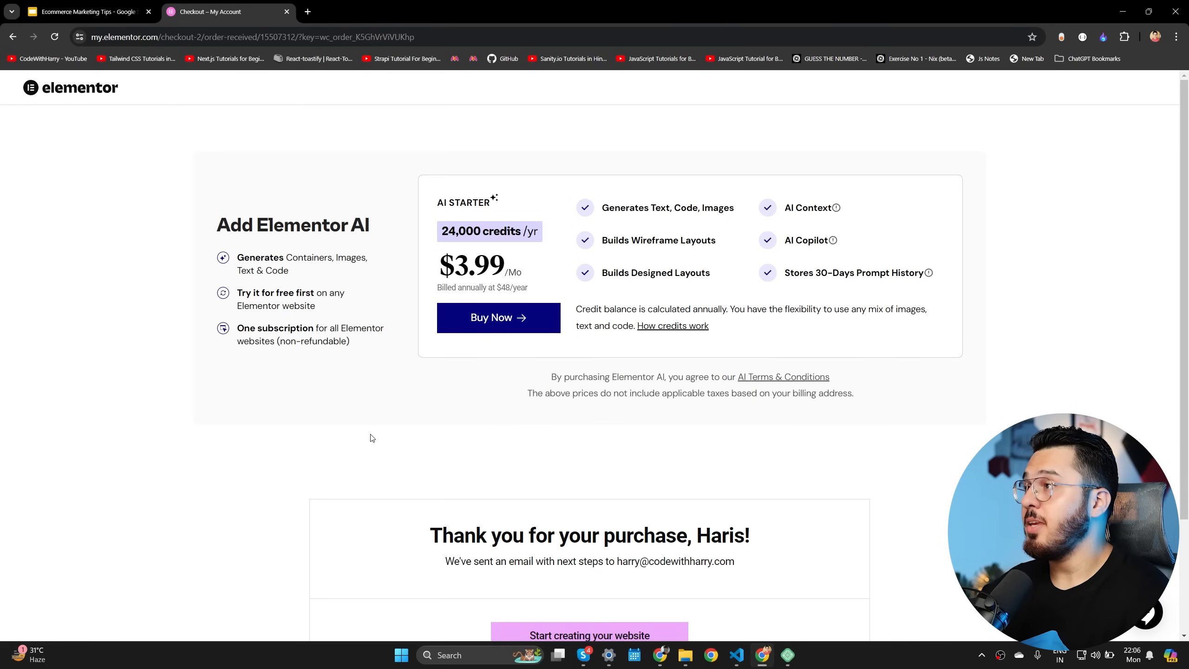
scroll(406, 393, "down", 3)
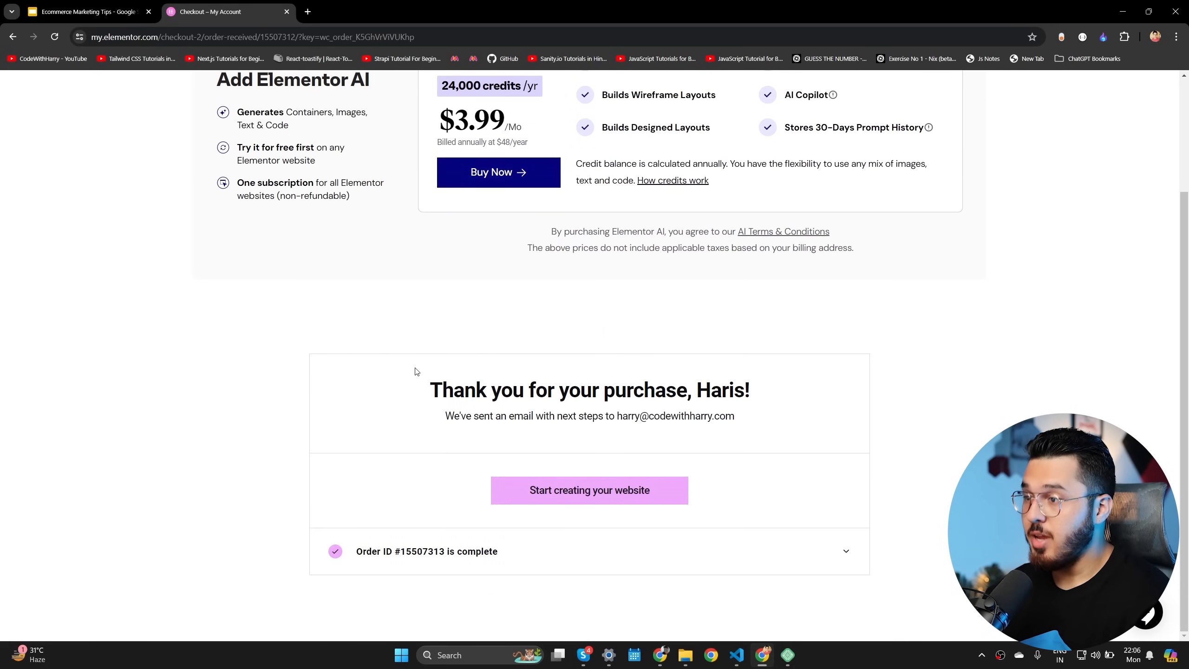
scroll(417, 375, "up", 3)
left_click_drag(216, 225, 367, 351)
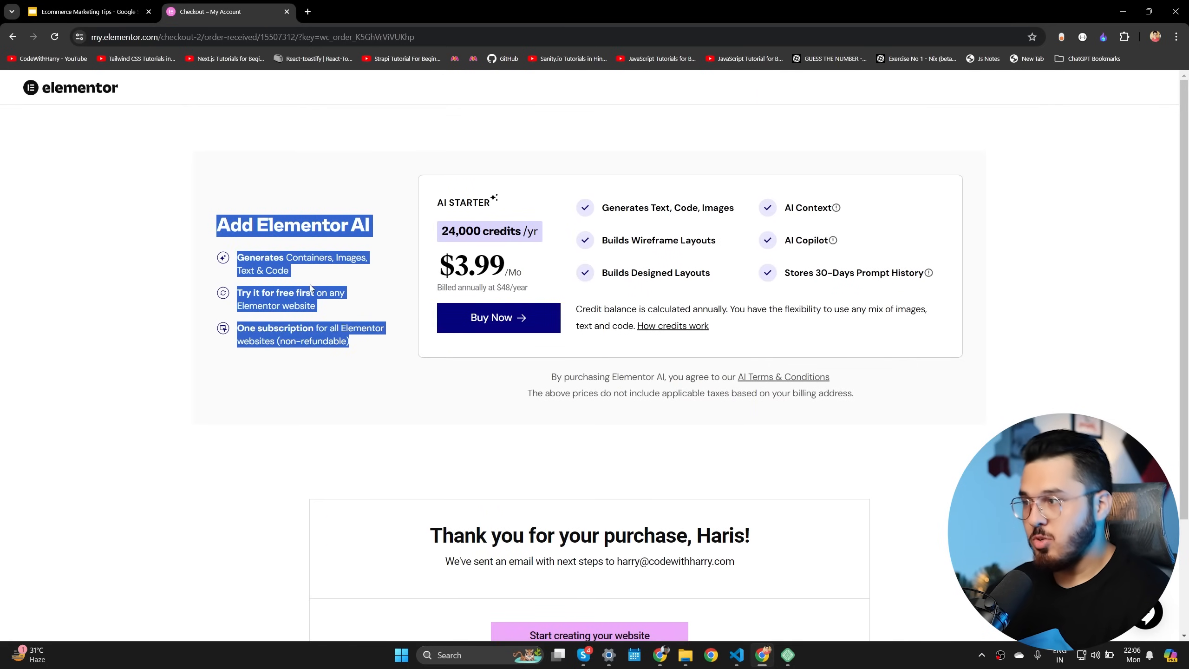
left_click(319, 236)
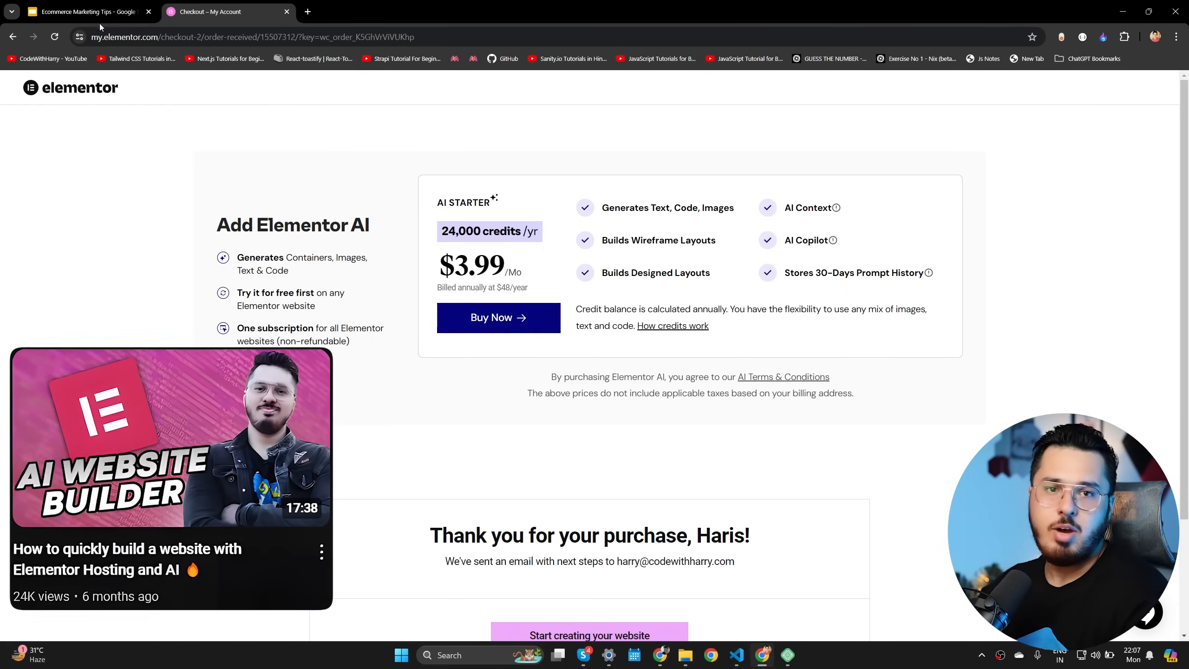
scroll(504, 440, "down", 3)
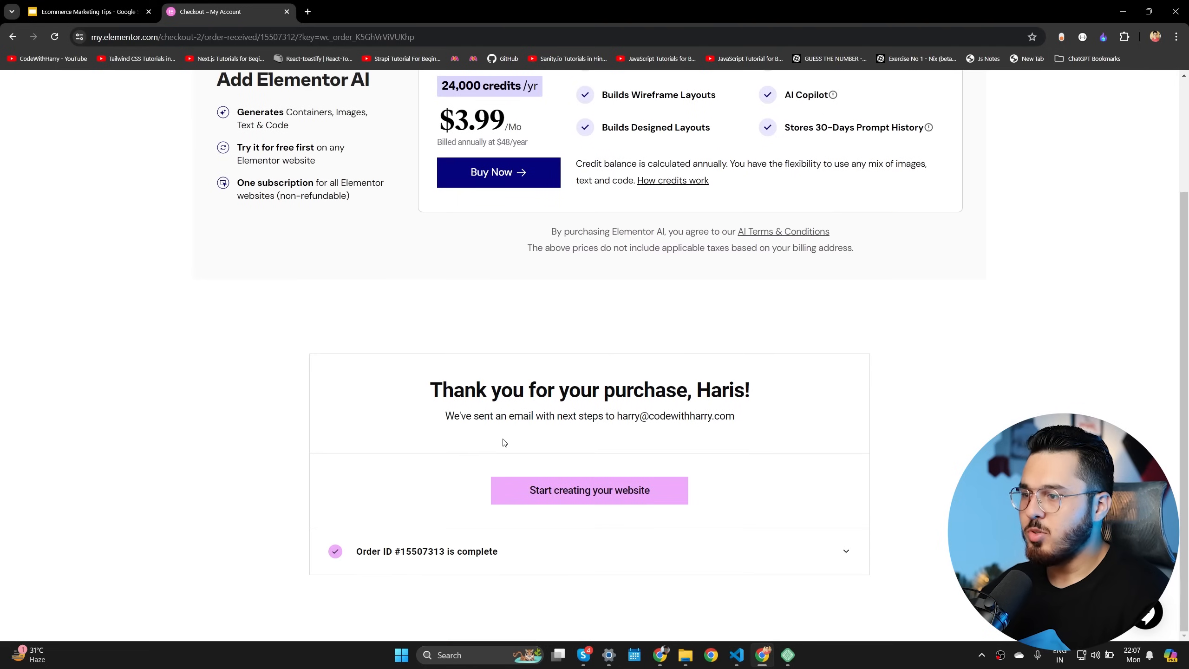
Create a new hosted website on the existing Sell Pro subscription as a brand-new site
left_click(572, 491)
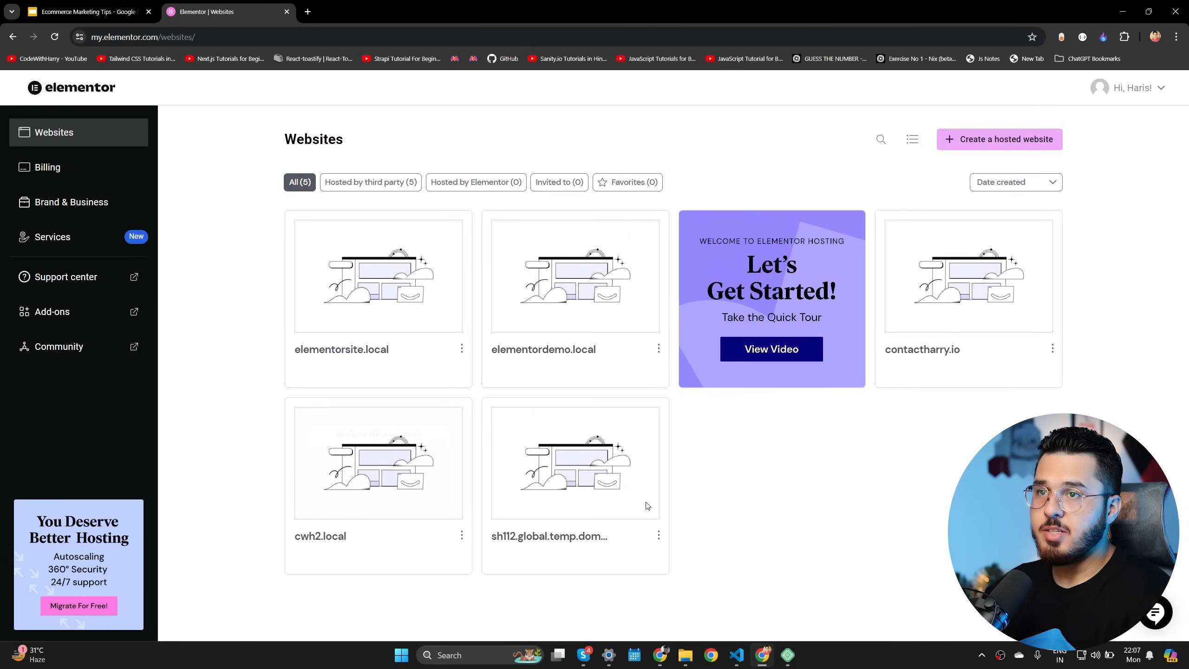
mouse_move(464, 420)
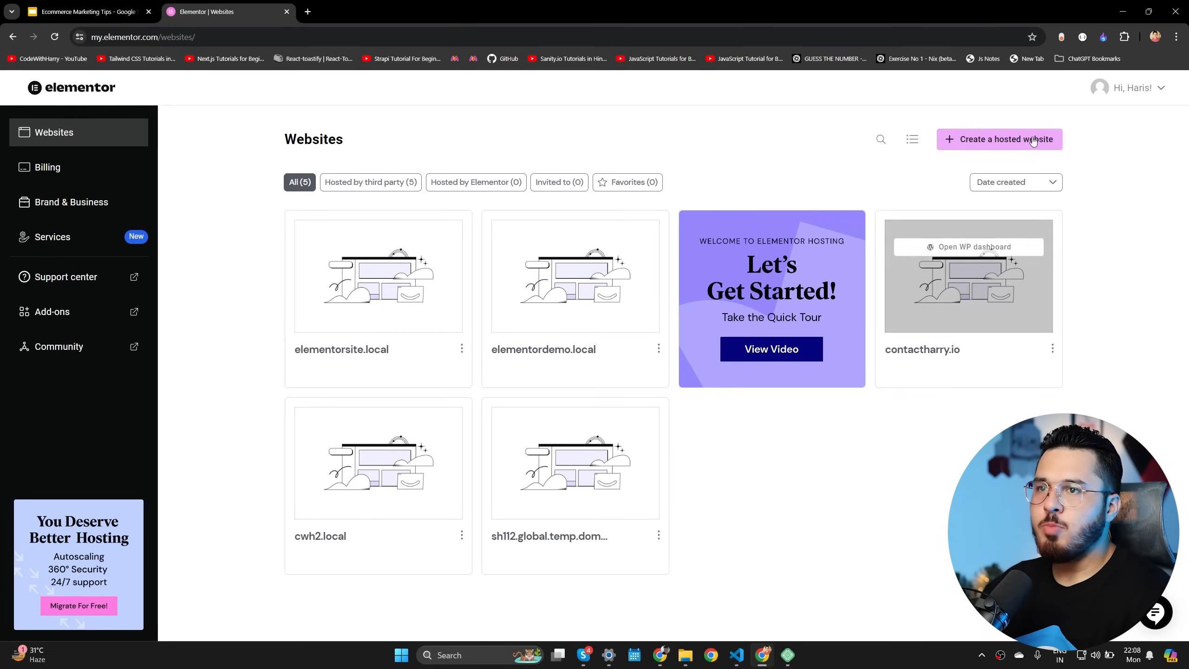
left_click(995, 141)
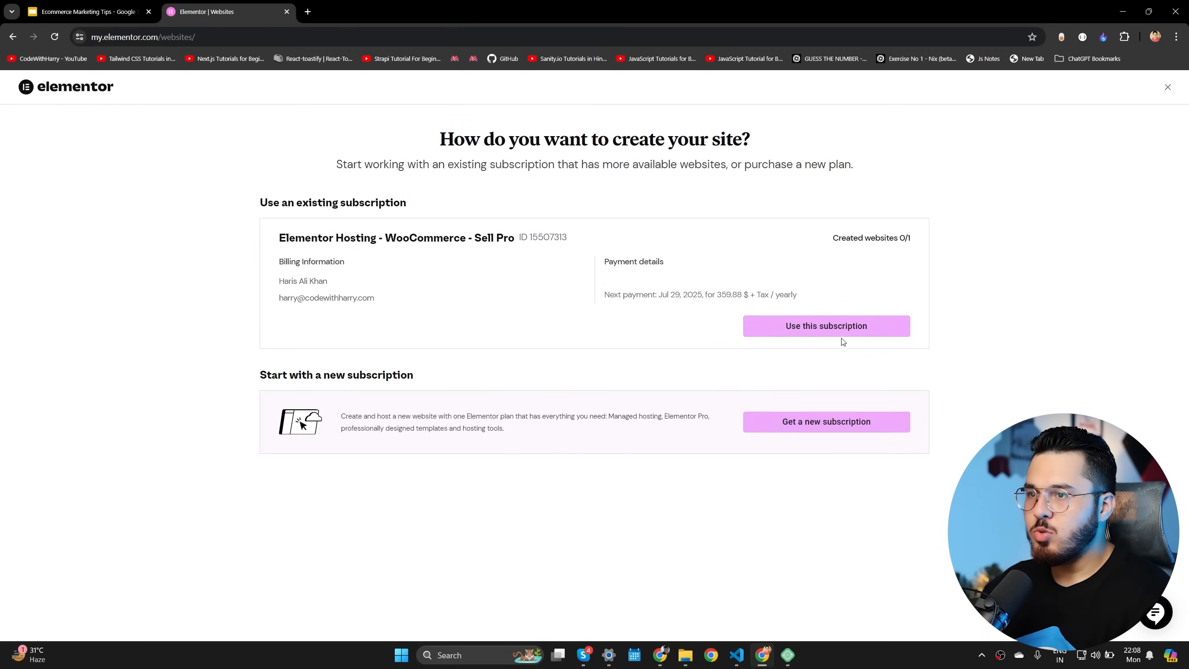
left_click_drag(295, 238, 370, 251)
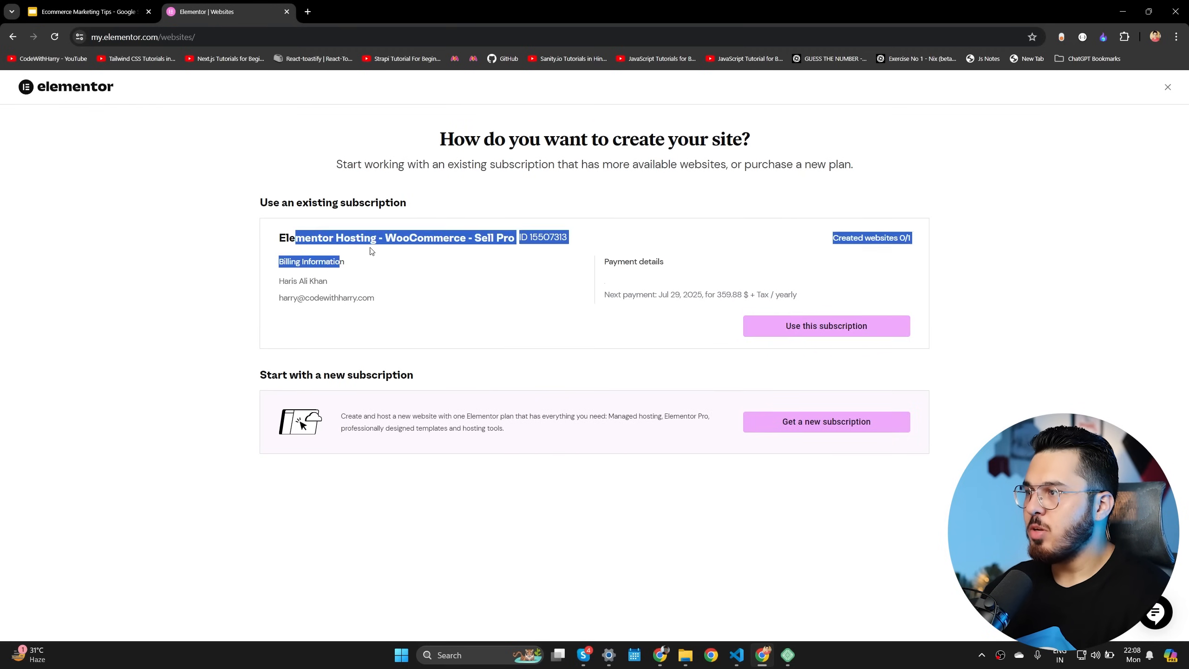
left_click(461, 256)
left_click(839, 329)
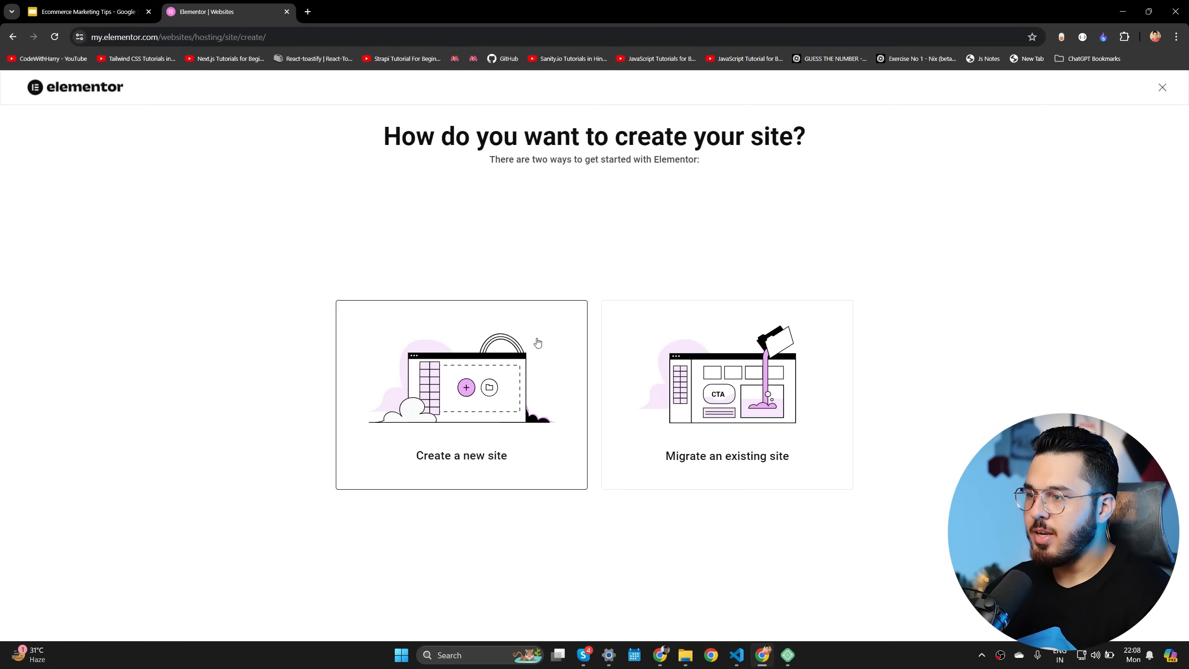
left_click_drag(384, 150, 811, 149)
left_click(810, 162)
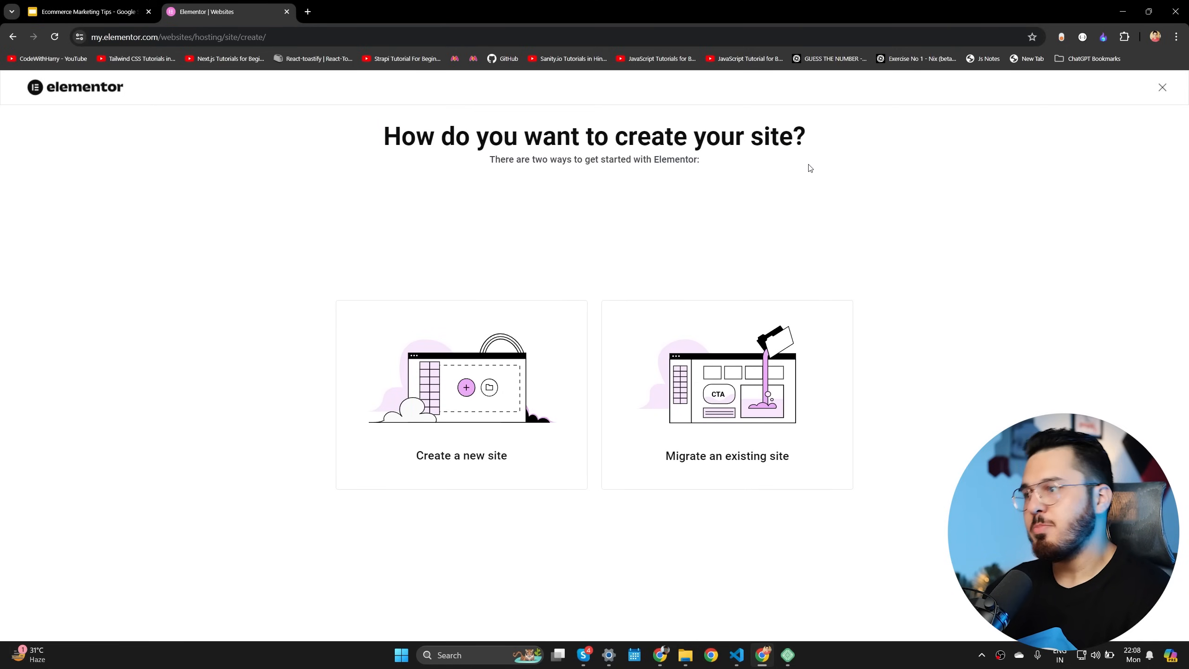
left_click(509, 390)
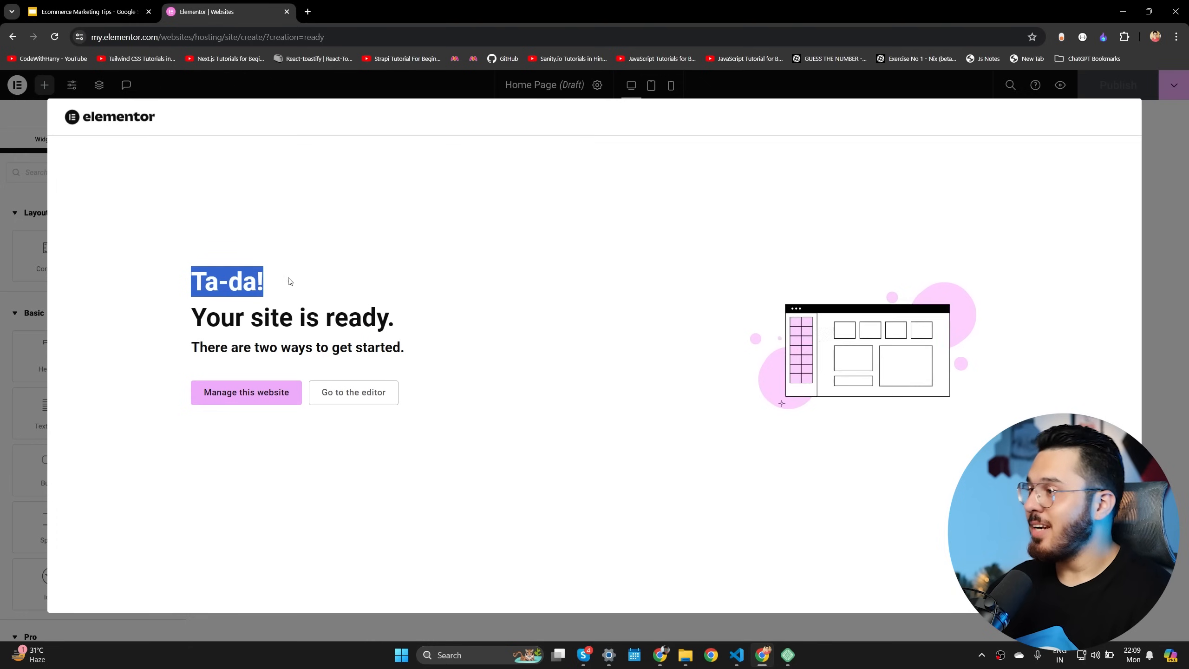
Open the new site's management dashboard and dismiss the welcome video and collaborator invite
left_click_drag(259, 349, 424, 353)
left_click(342, 374)
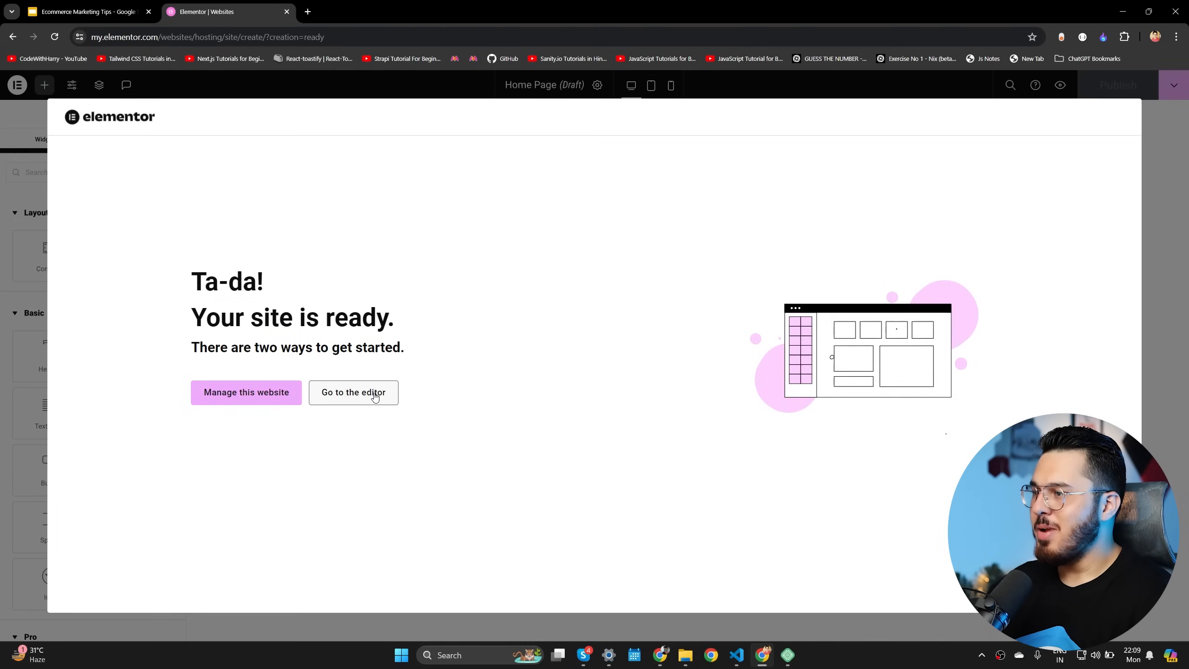
left_click(202, 402)
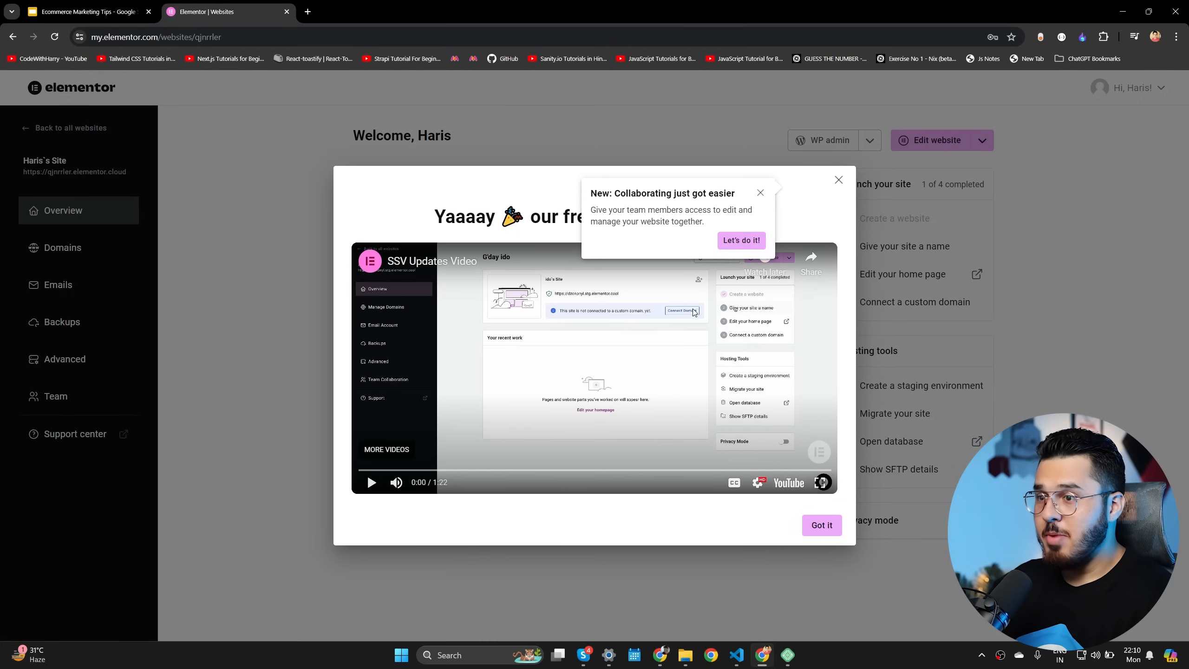
left_click(822, 524)
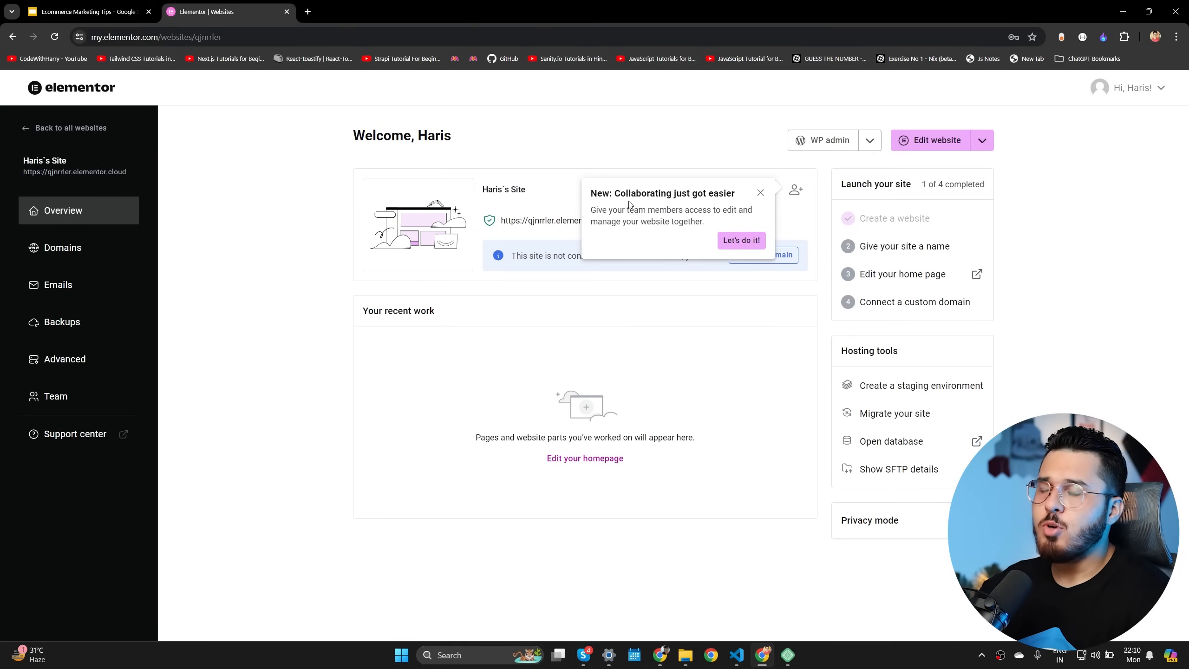
left_click_drag(598, 192, 751, 221)
left_click(735, 208)
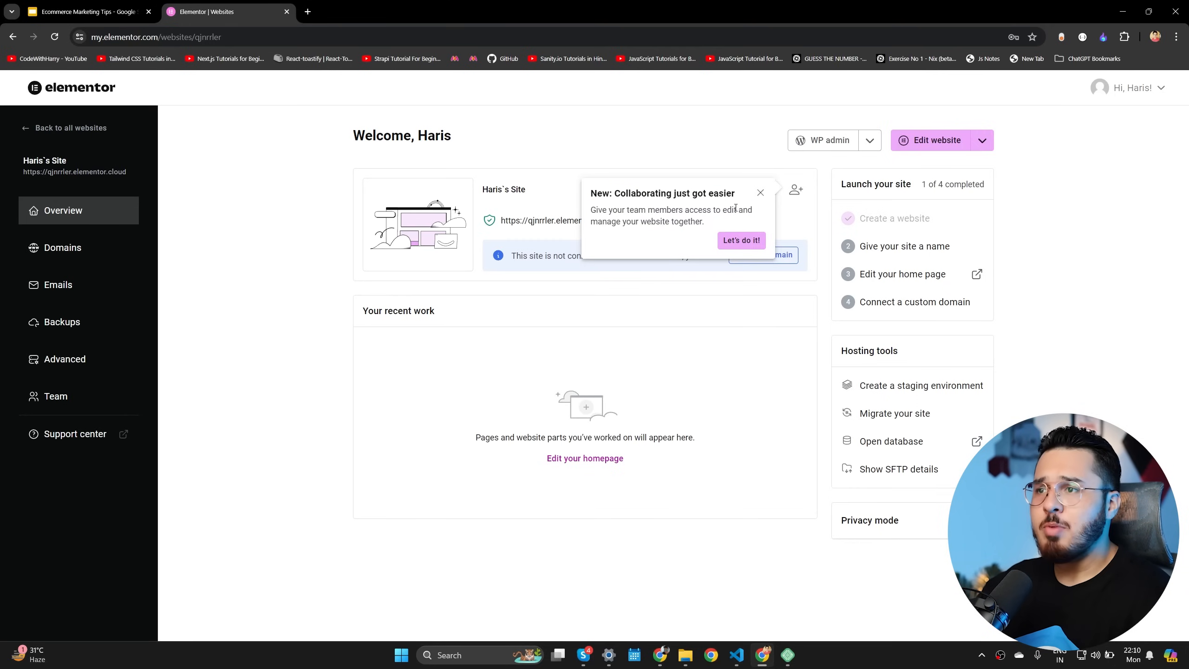
left_click(796, 191)
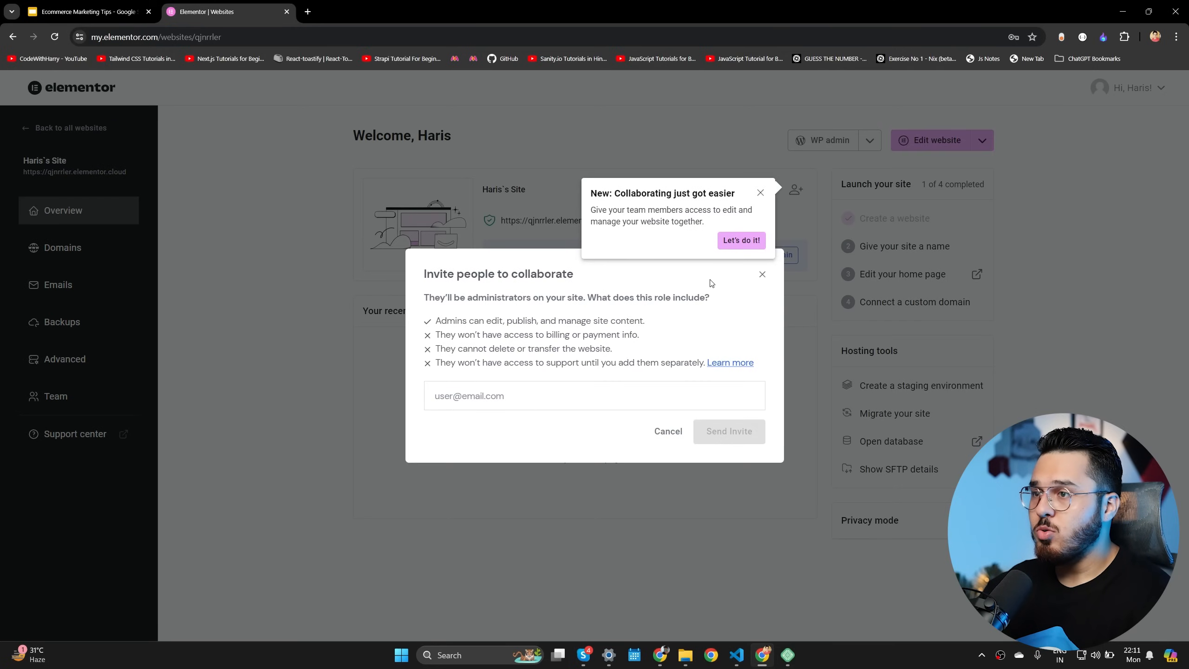
left_click(761, 192)
left_click(668, 431)
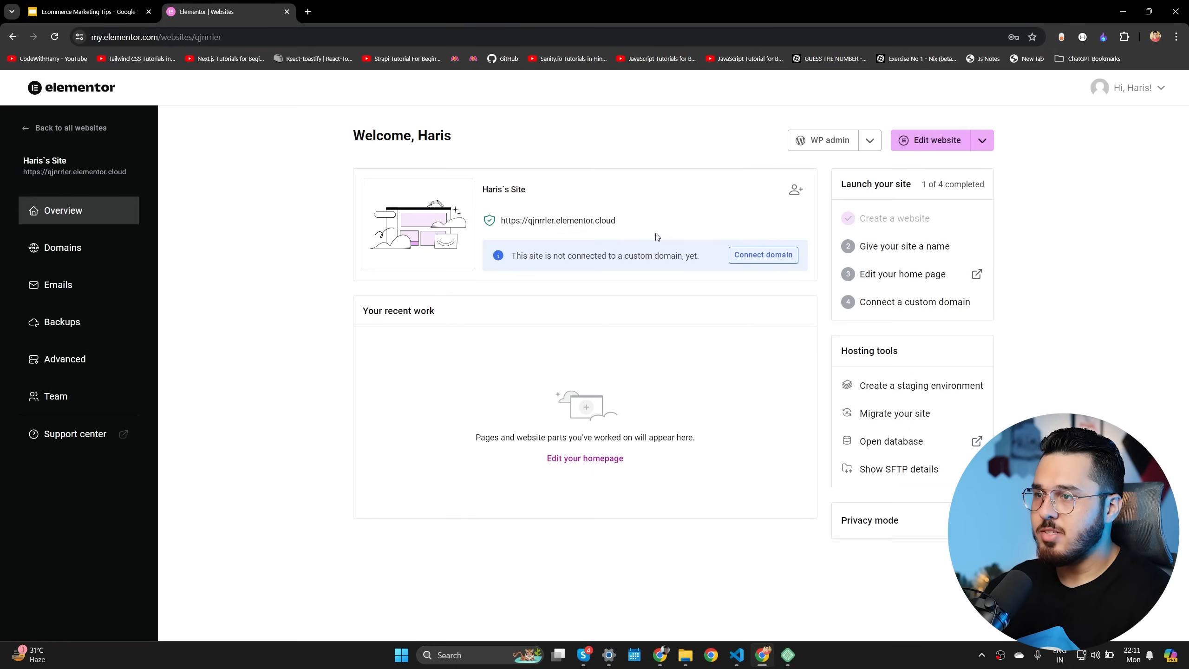
Check the WordPress admin and site editing shortcut lists, then copy the site's address
left_click(870, 140)
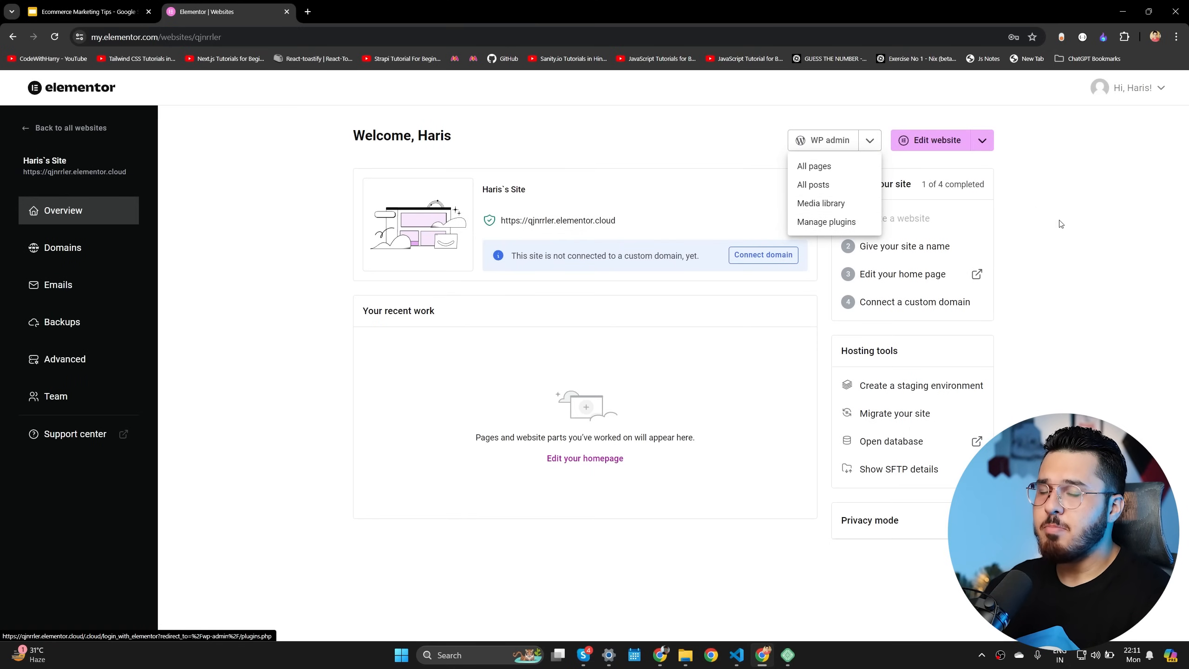
left_click(1049, 180)
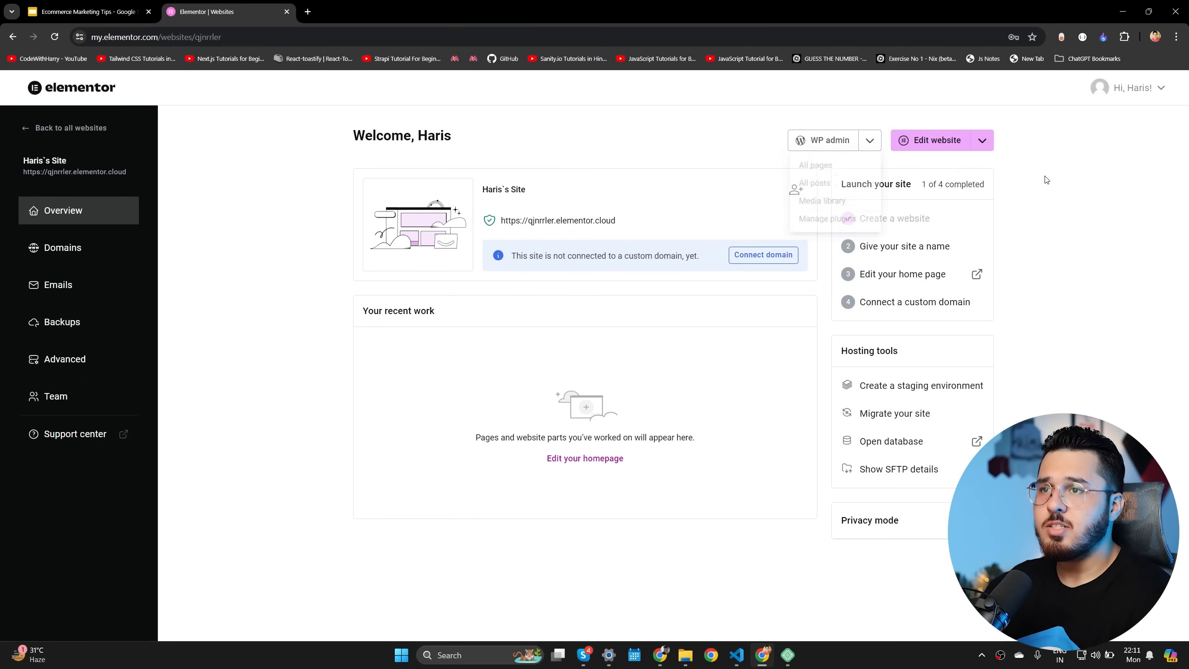
left_click(984, 141)
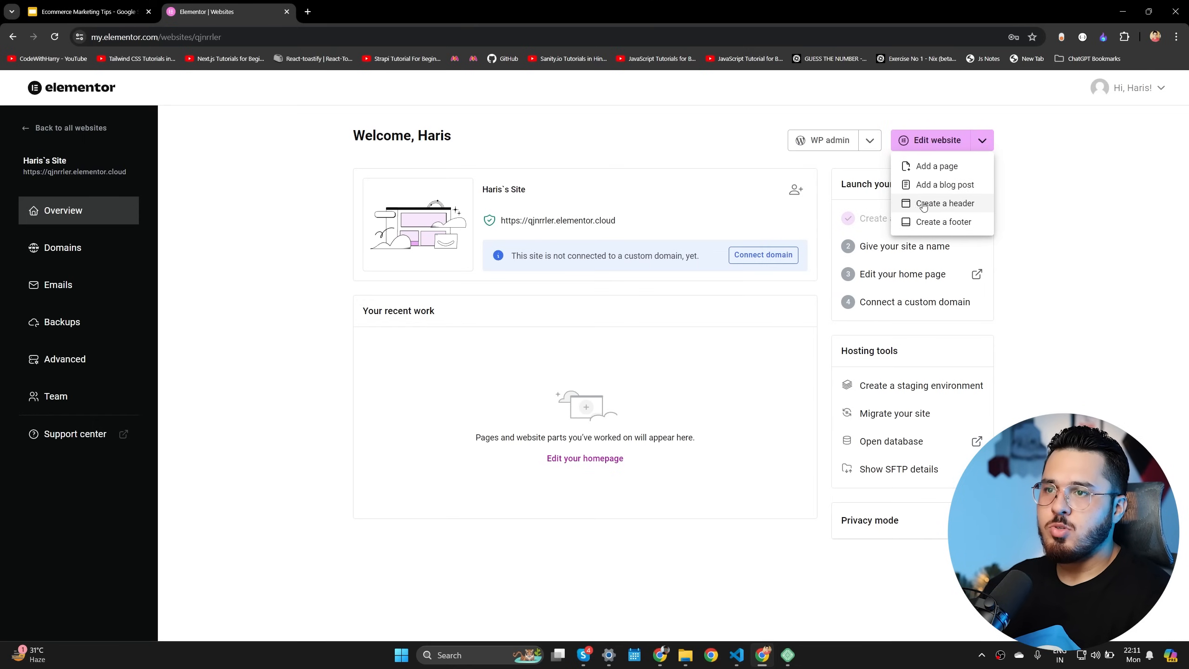
left_click(964, 241)
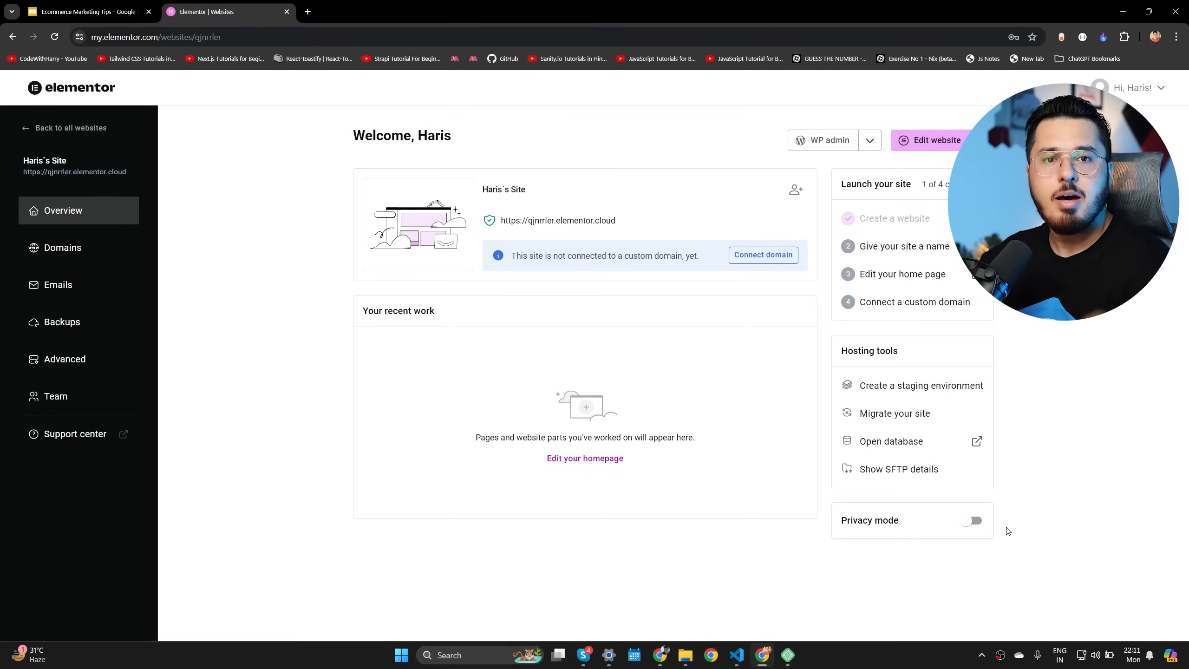
mouse_move(533, 219)
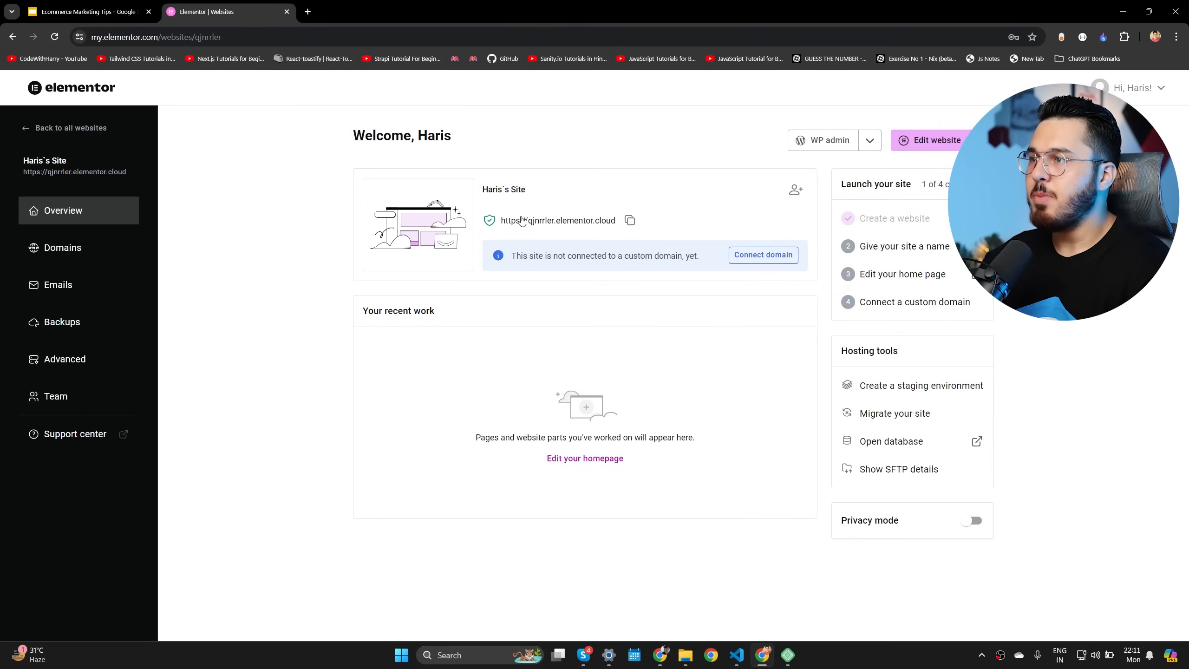
left_click(631, 221)
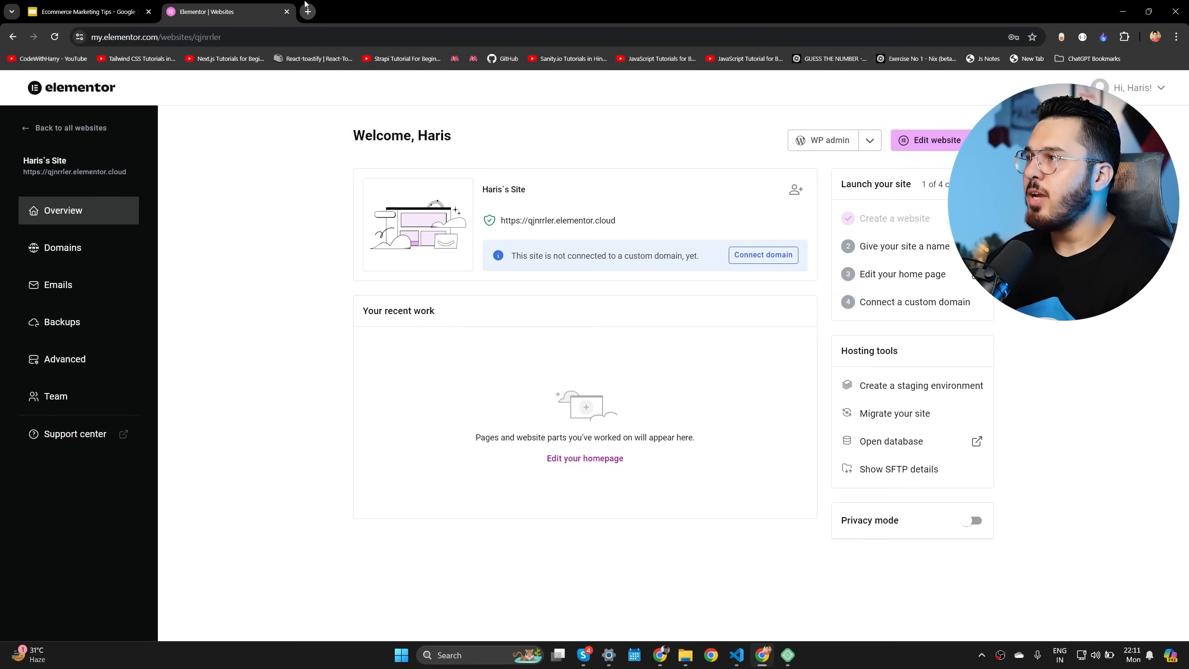
Load the copied site address in a new browser tab, then go back to the hosting dashboard
left_click(307, 11)
key("ctrl+v")
key("Return")
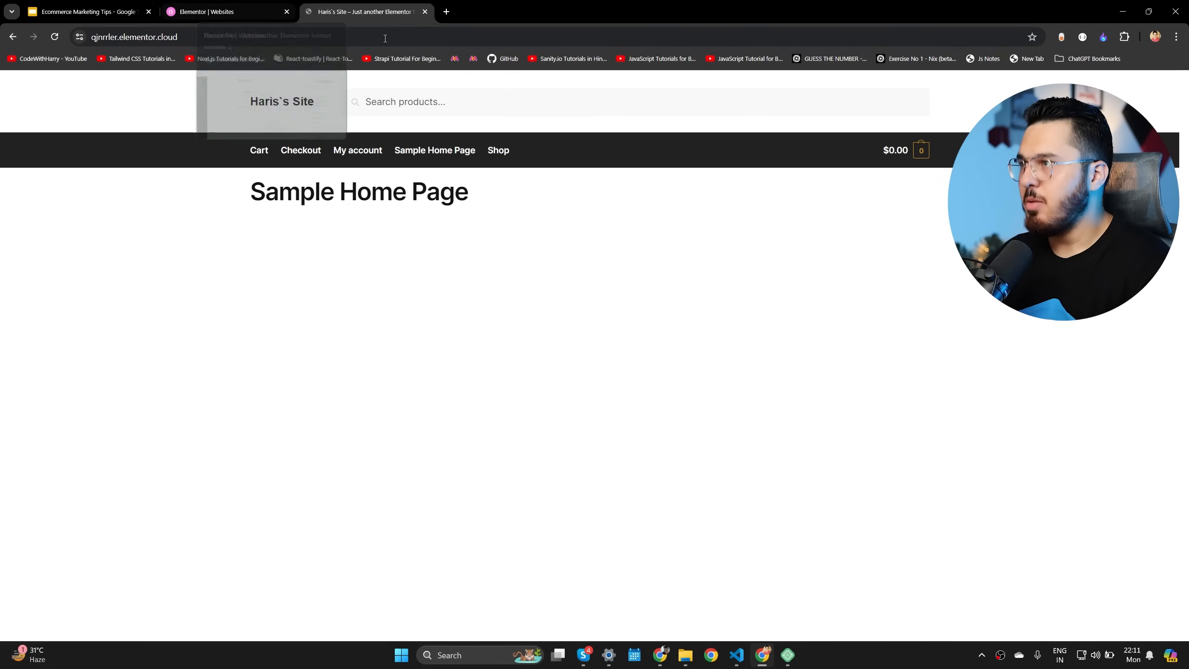
left_click(206, 11)
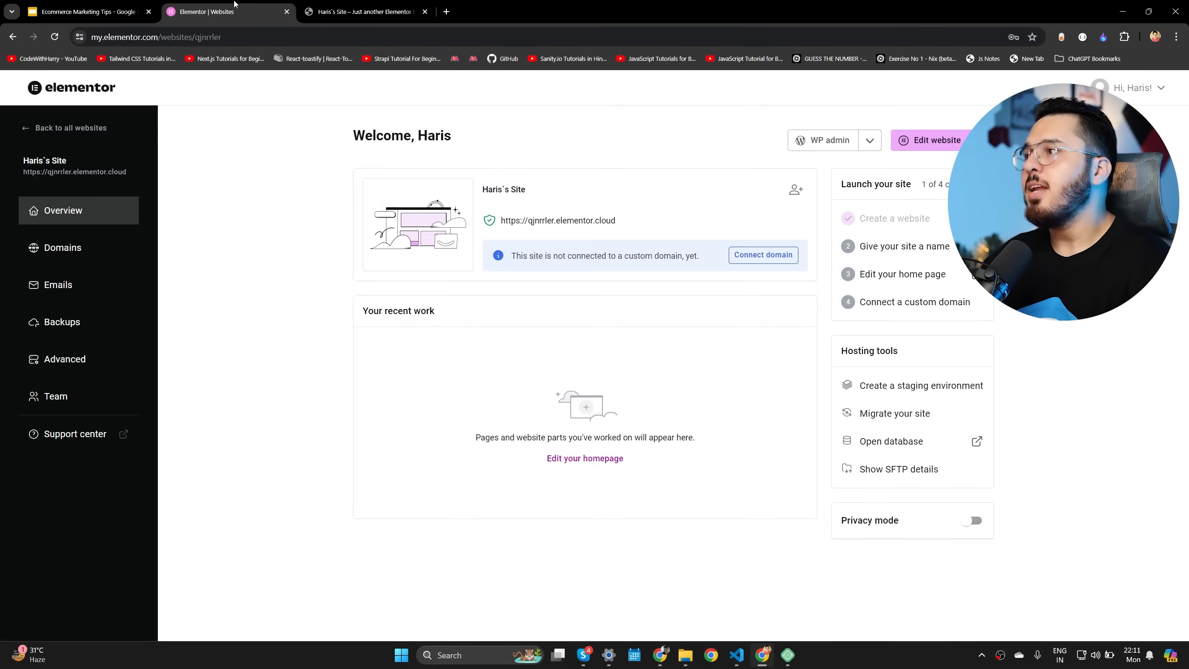
Turn on privacy mode to lock the site and reveal its access PIN
left_click(973, 520)
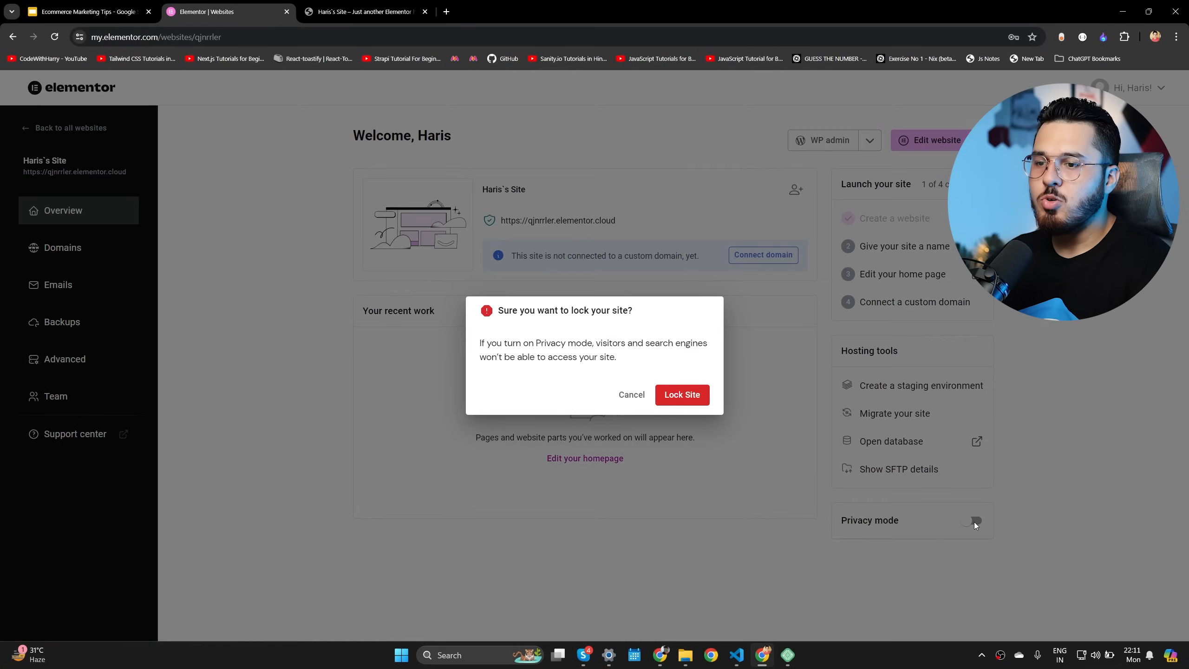
left_click(682, 395)
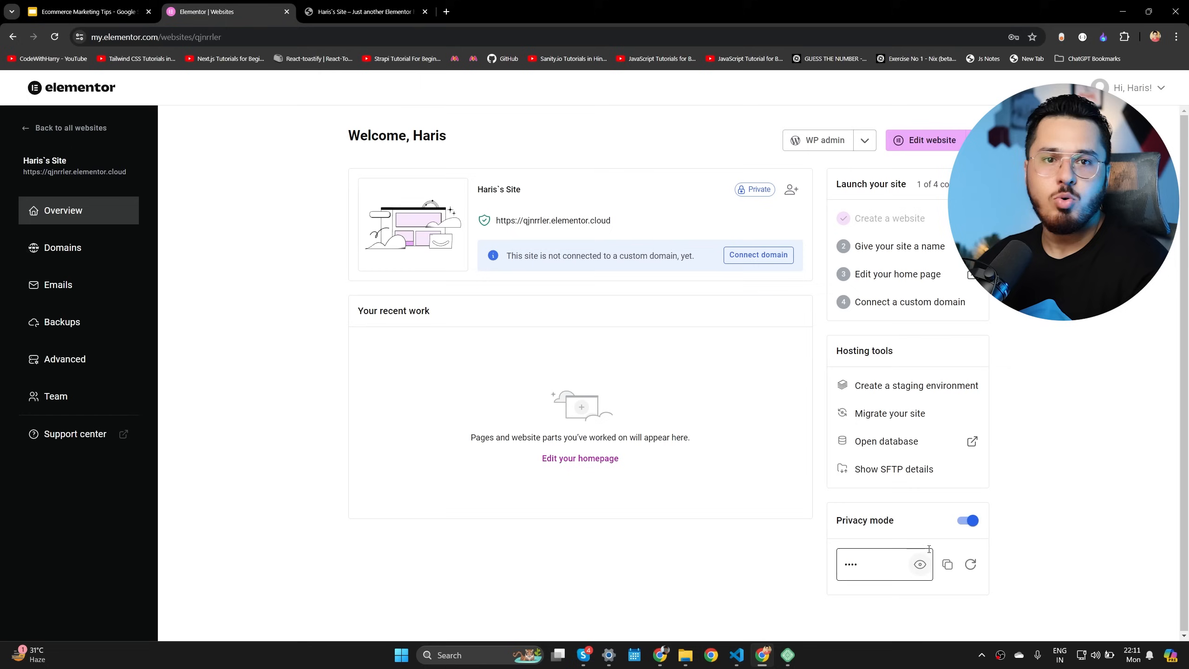
left_click(920, 564)
left_click_drag(890, 565, 747, 571)
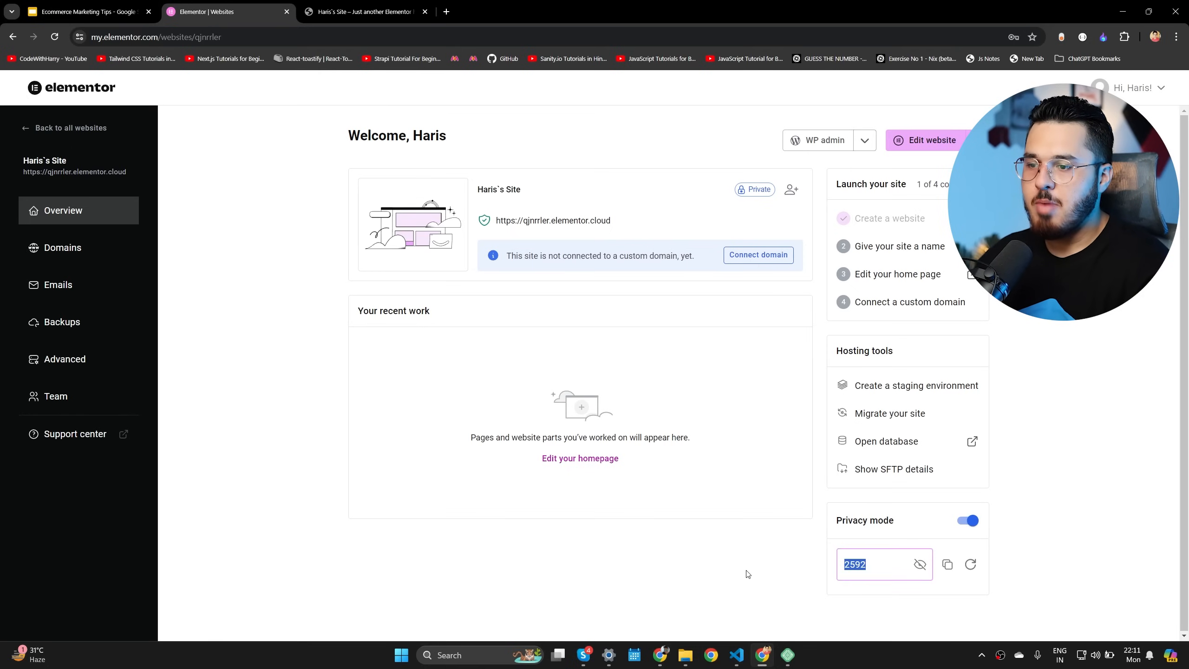
Reload the site, unlock it with the privacy PIN without saving it, and return to hosting
left_click(393, 5)
key("F5")
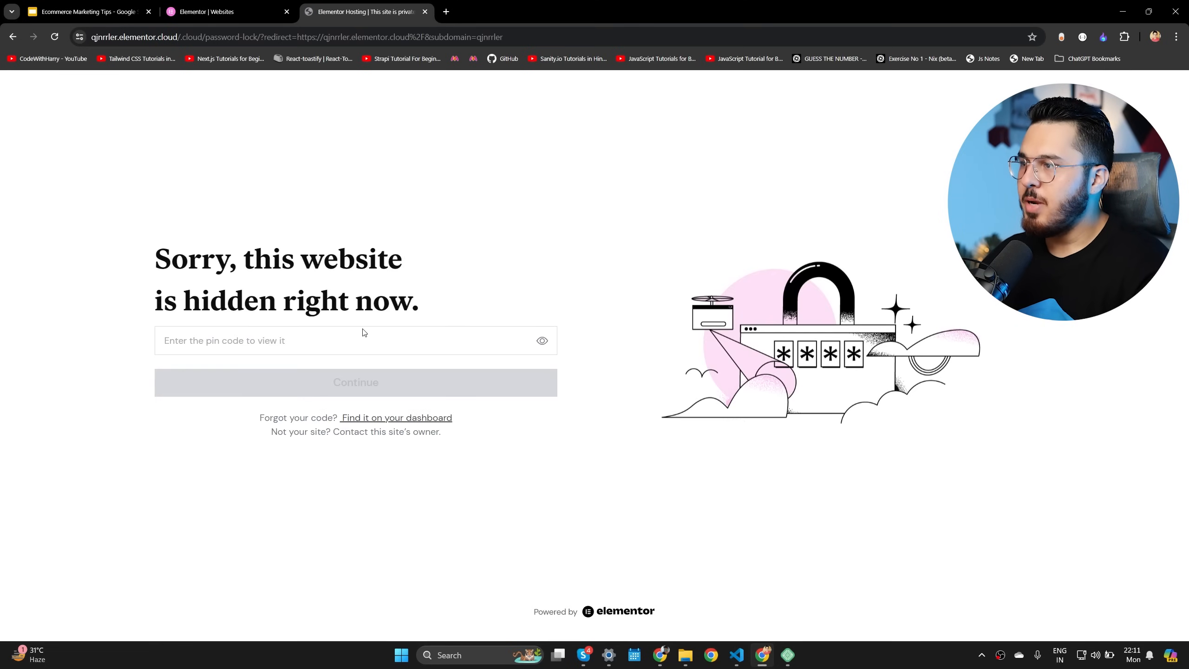
left_click(472, 381)
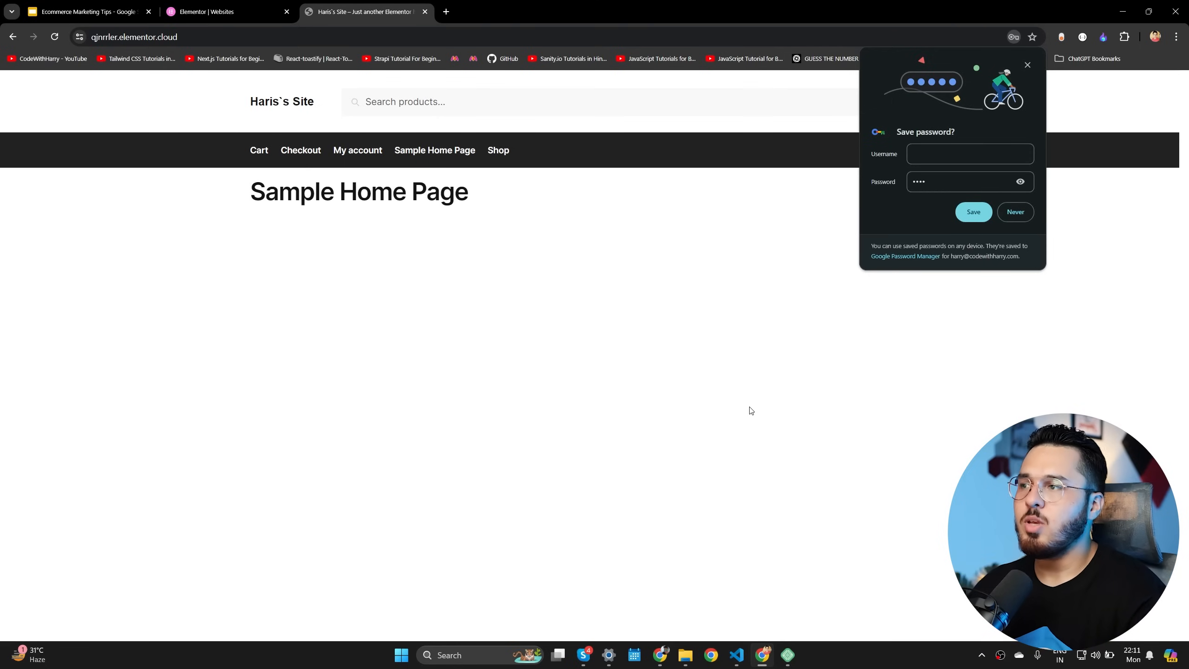
left_click(1016, 212)
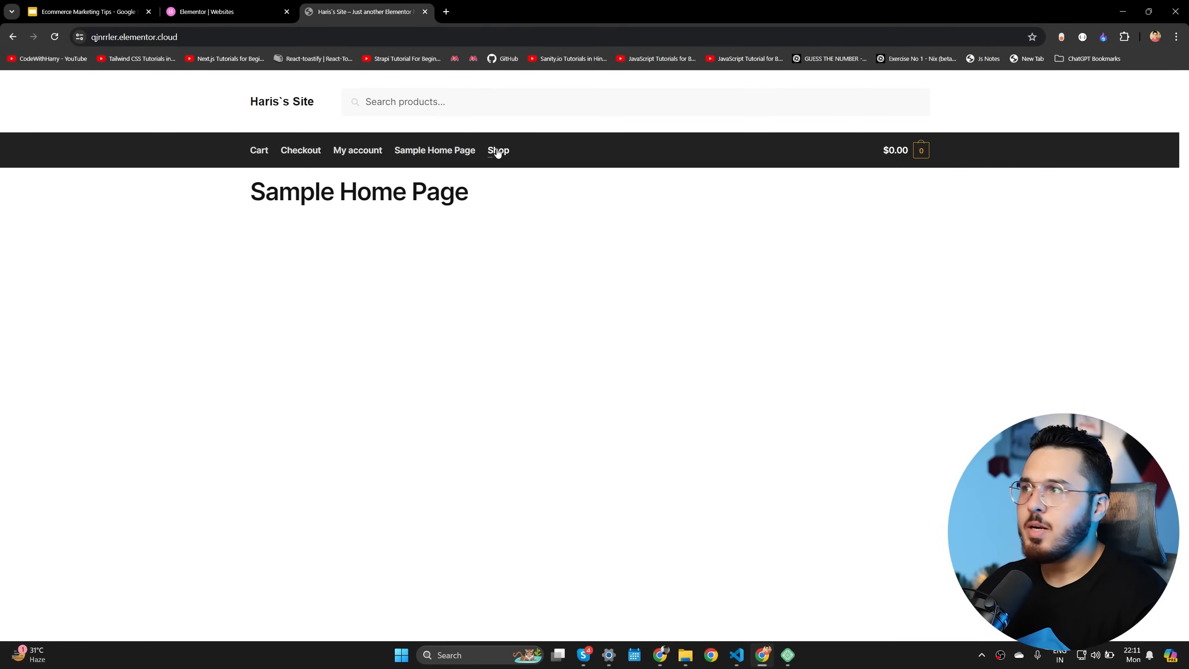
left_click(206, 12)
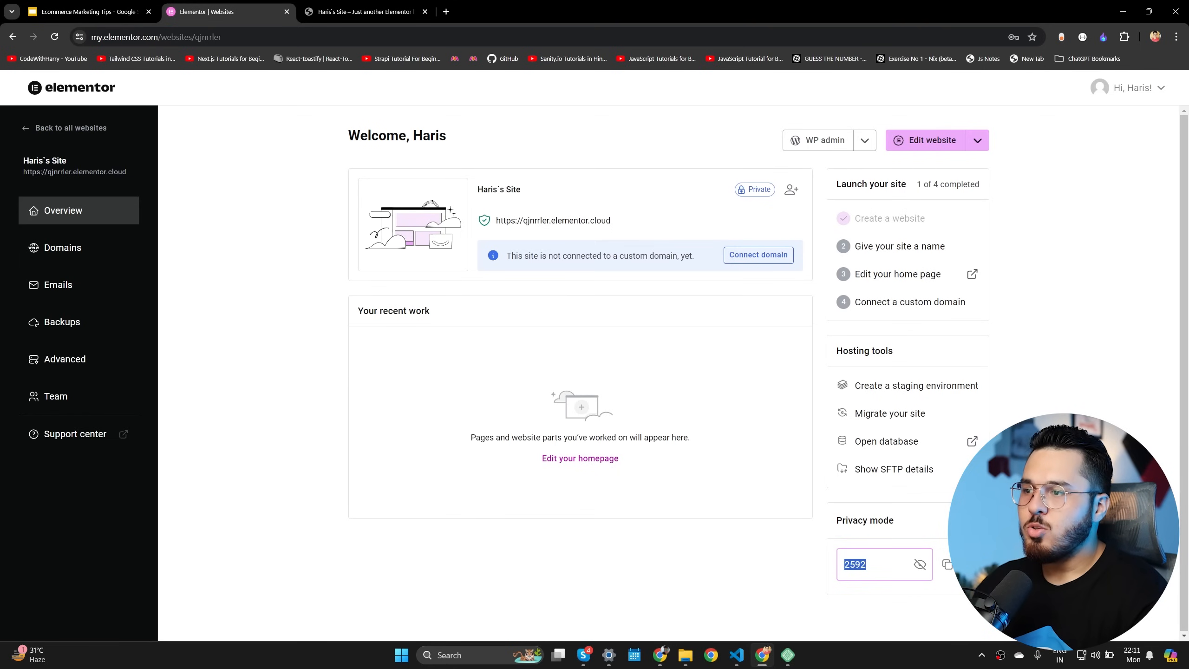
Look through the Connect domain guide and close it without connecting a domain
left_click(752, 256)
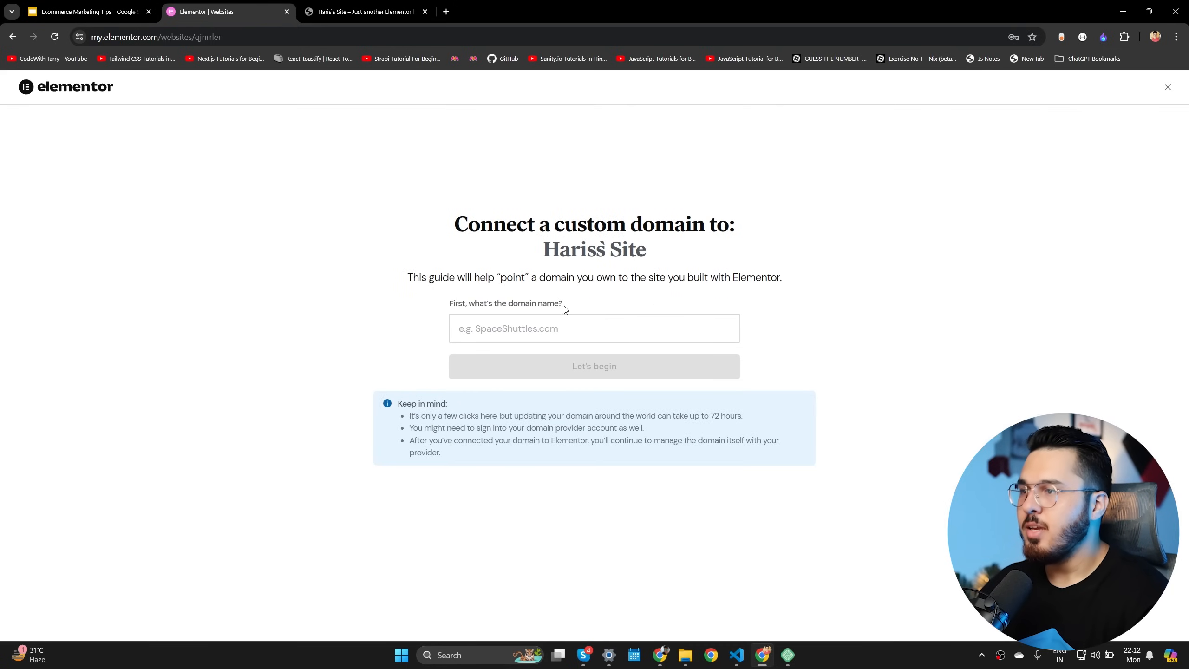
left_click(484, 334)
left_click(597, 271)
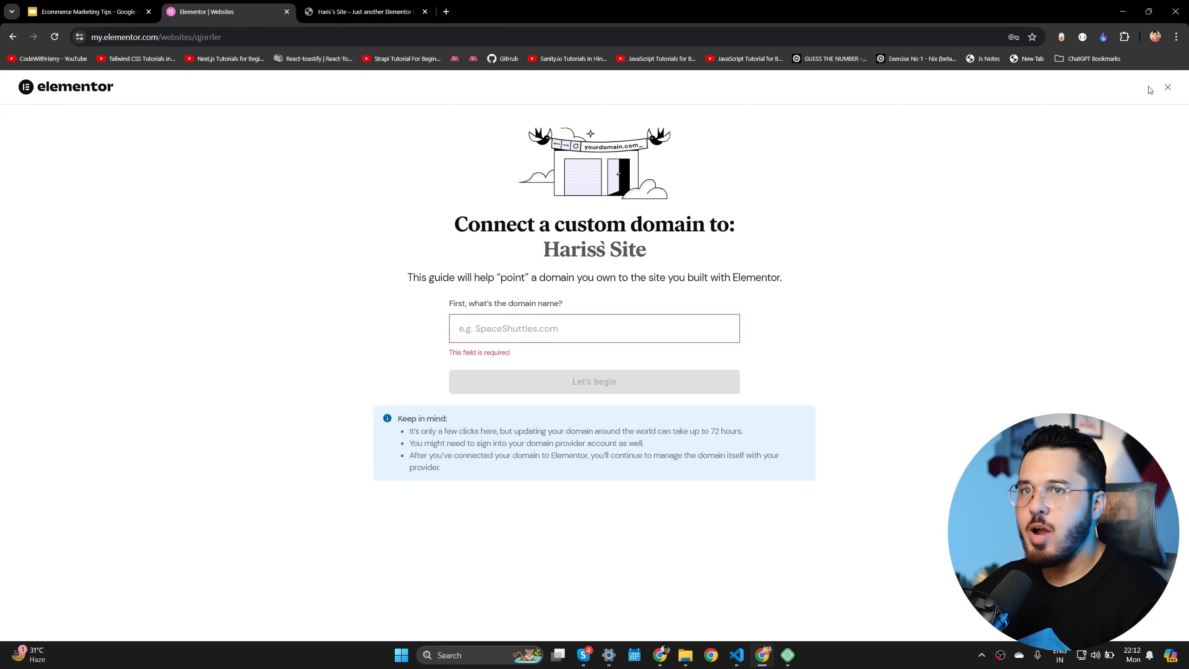
left_click(1168, 88)
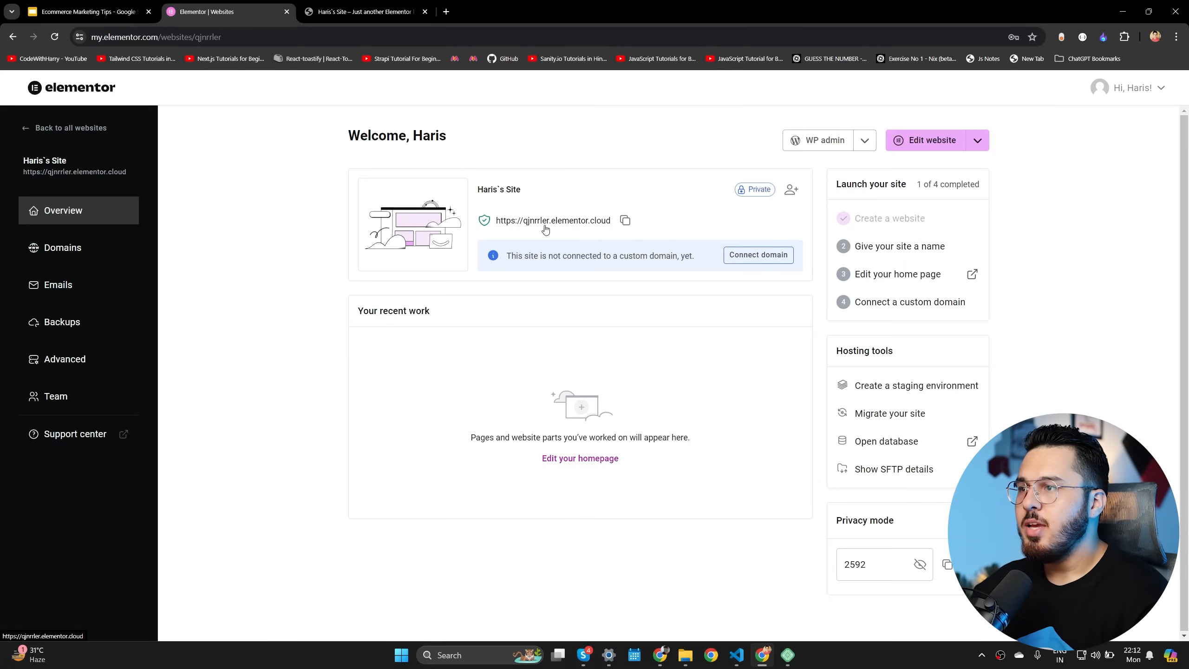
Check the live site tab, then open the site's WP admin from the overview
left_click(373, 5)
left_click(79, 38)
left_click(263, 7)
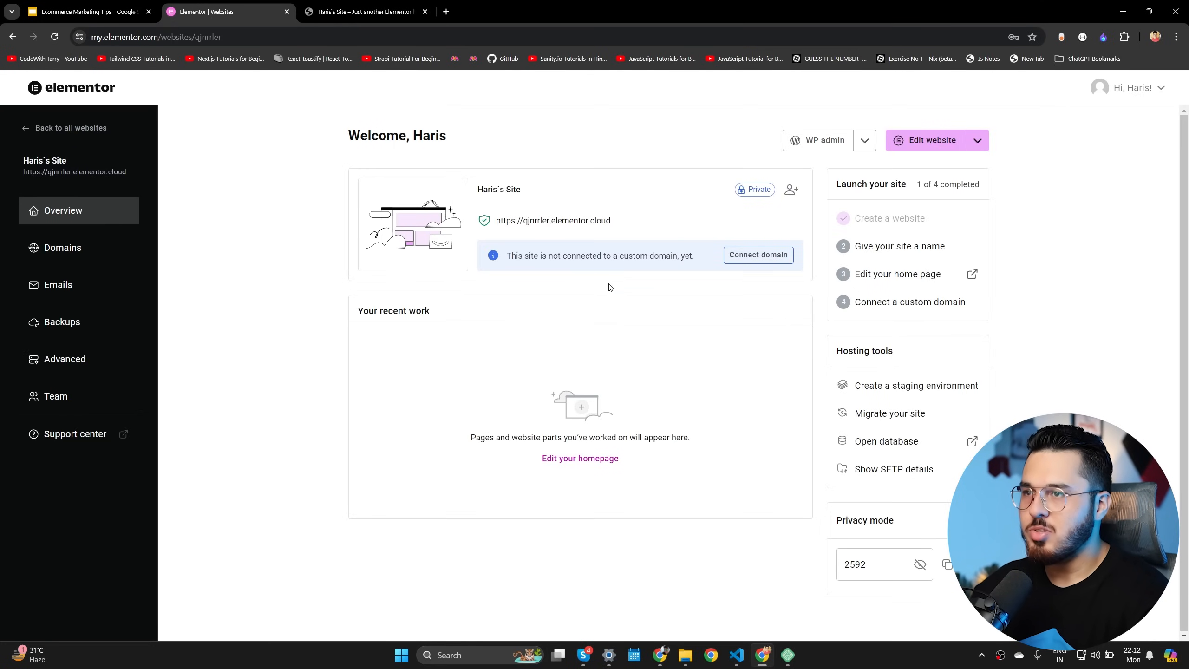
left_click(822, 146)
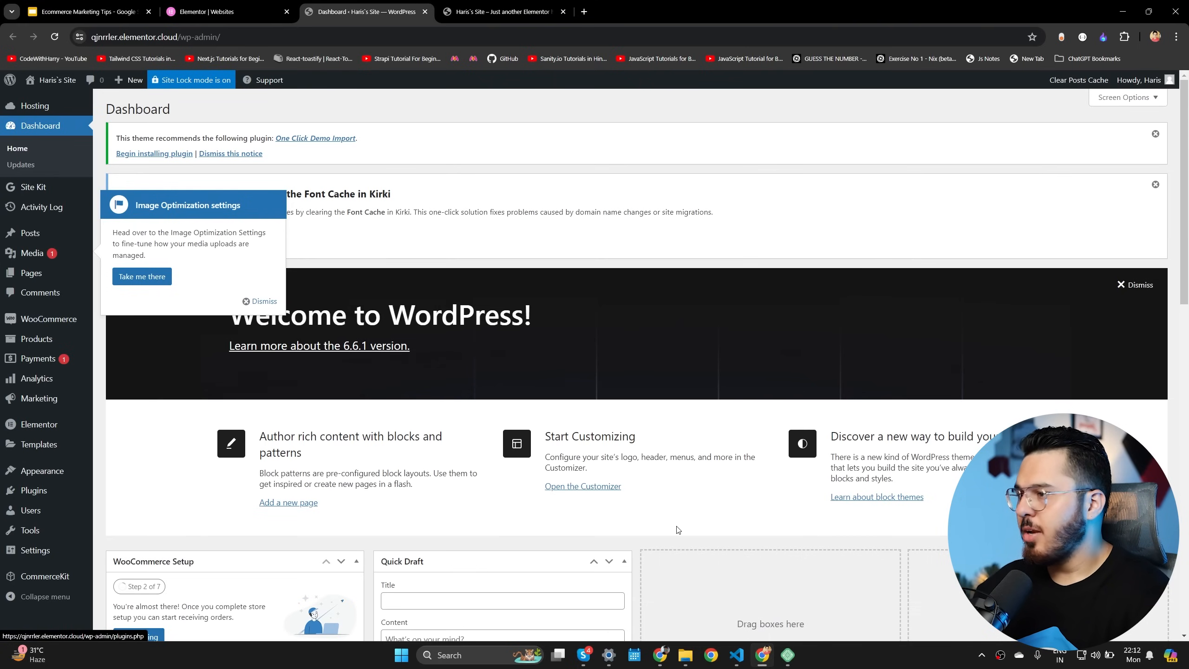
Open the live site via Visit Site in the admin bar, then return to the admin tab
scroll(676, 544, "down", 5)
scroll(656, 549, "up", 5)
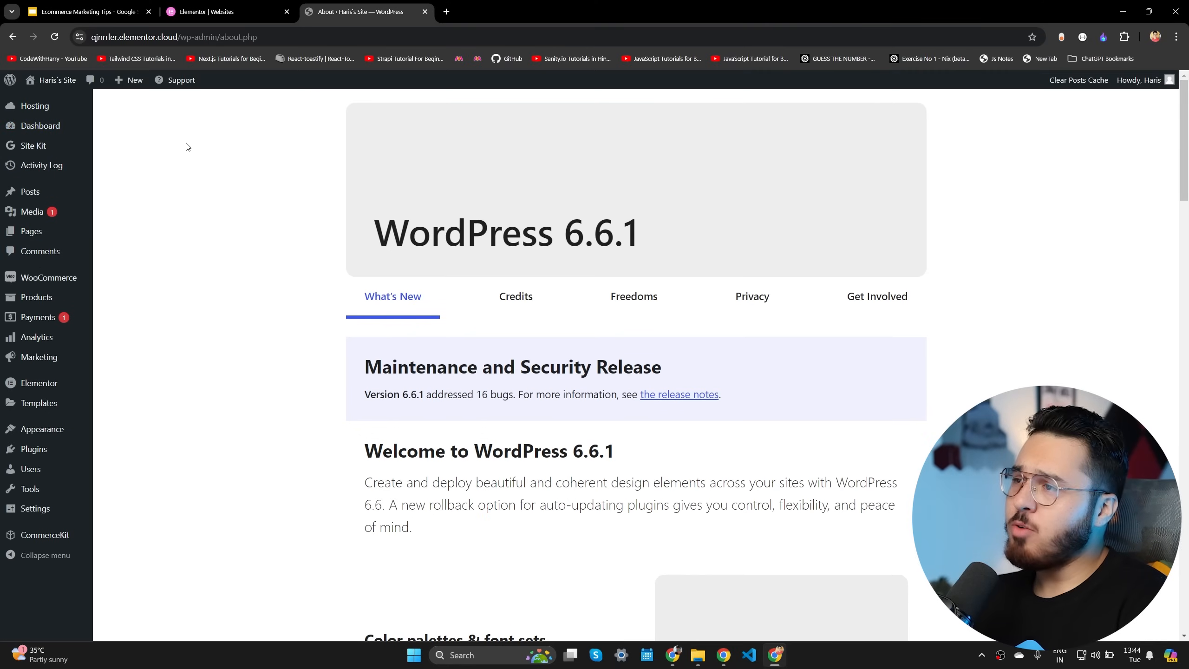
mouse_move(50, 83)
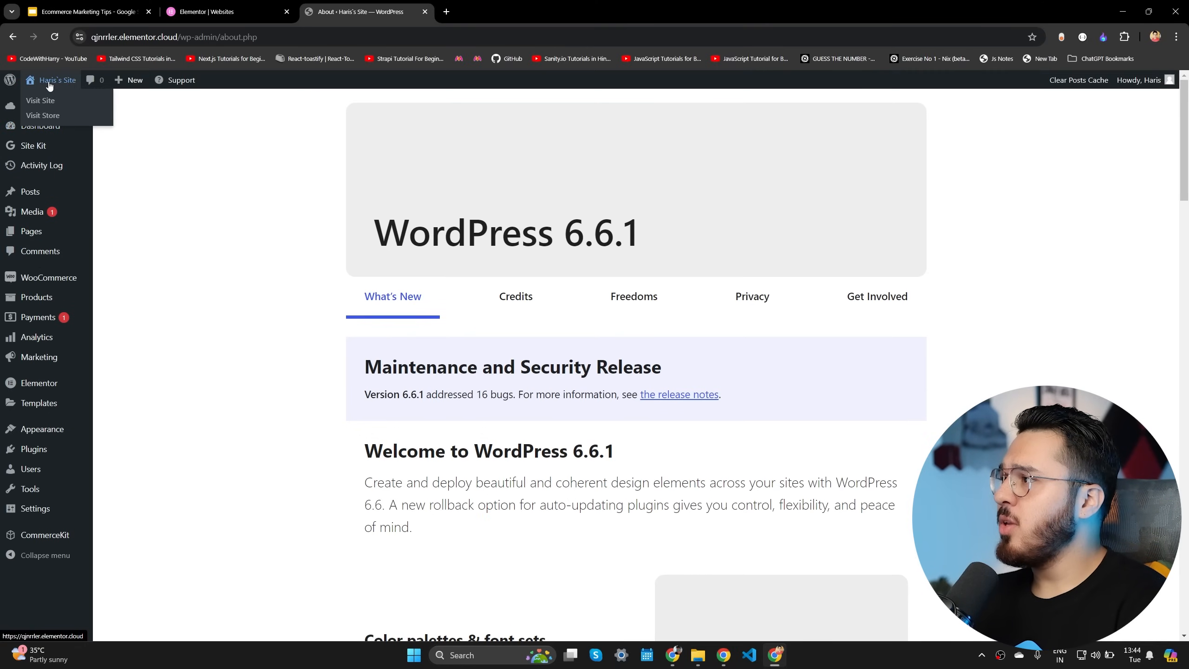
left_click(54, 99)
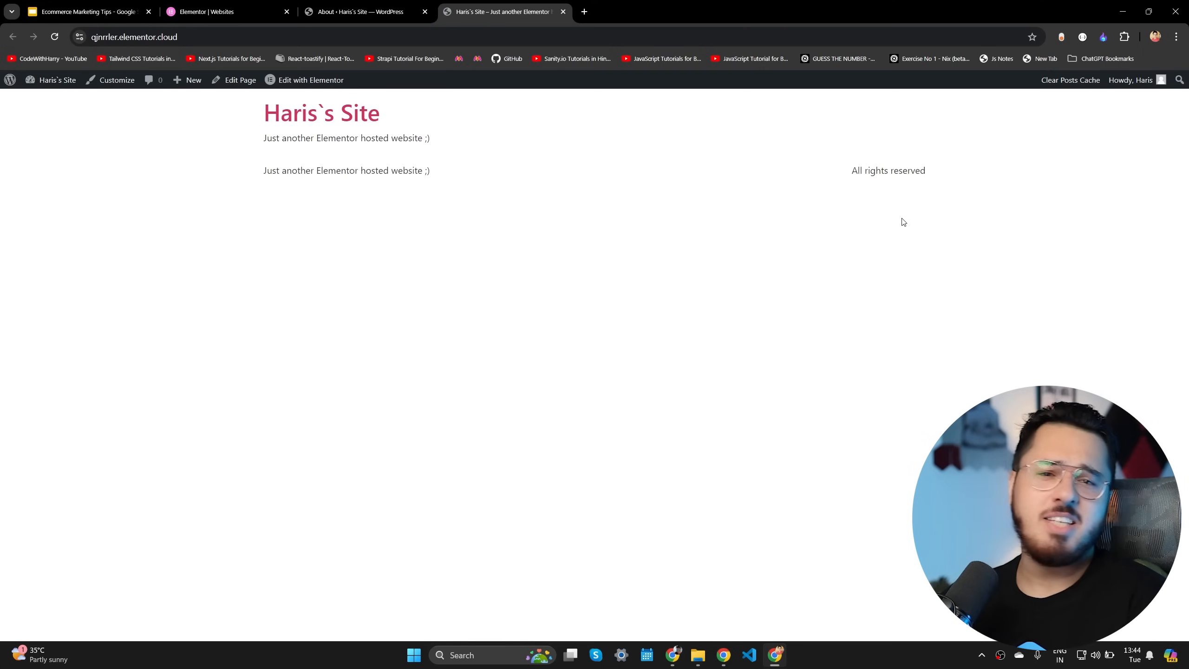
left_click(328, 4)
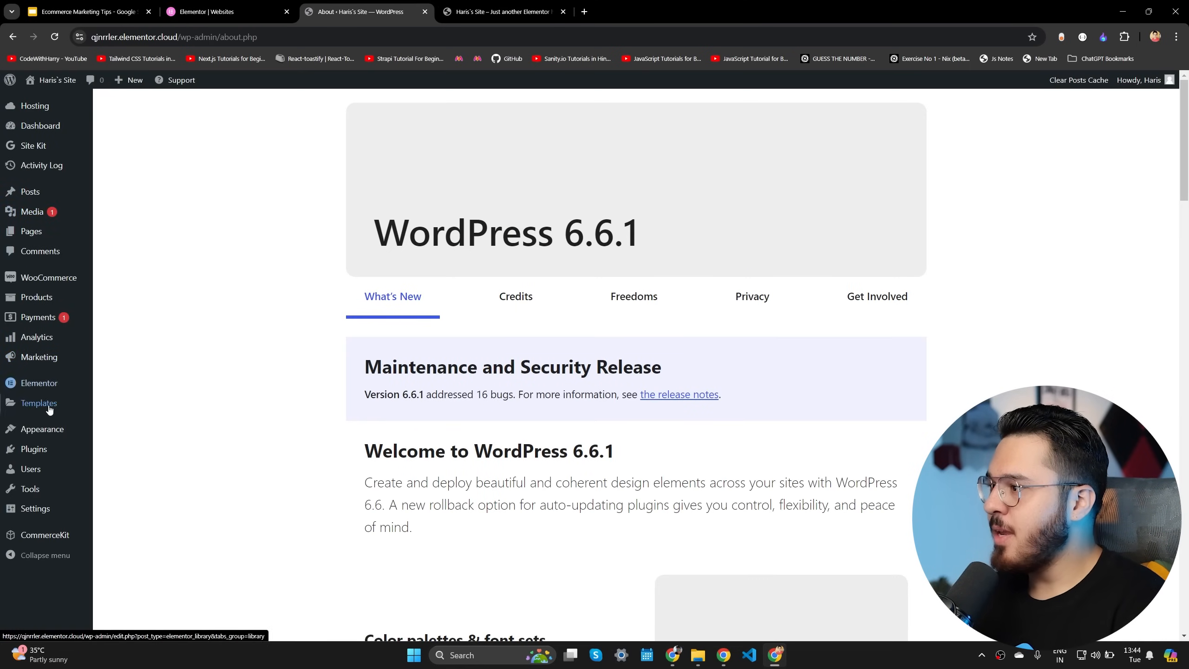
Activate the Shoptimizer theme and begin installing its recommended One Click Demo Import plugin
left_click(104, 435)
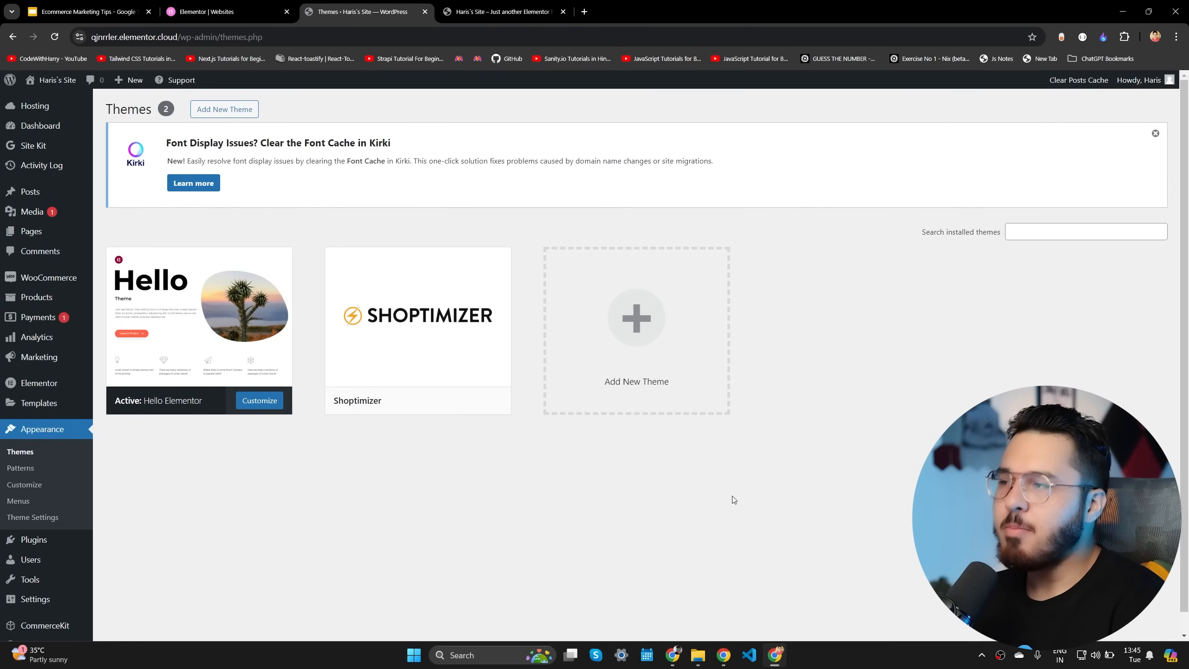
left_click(412, 404)
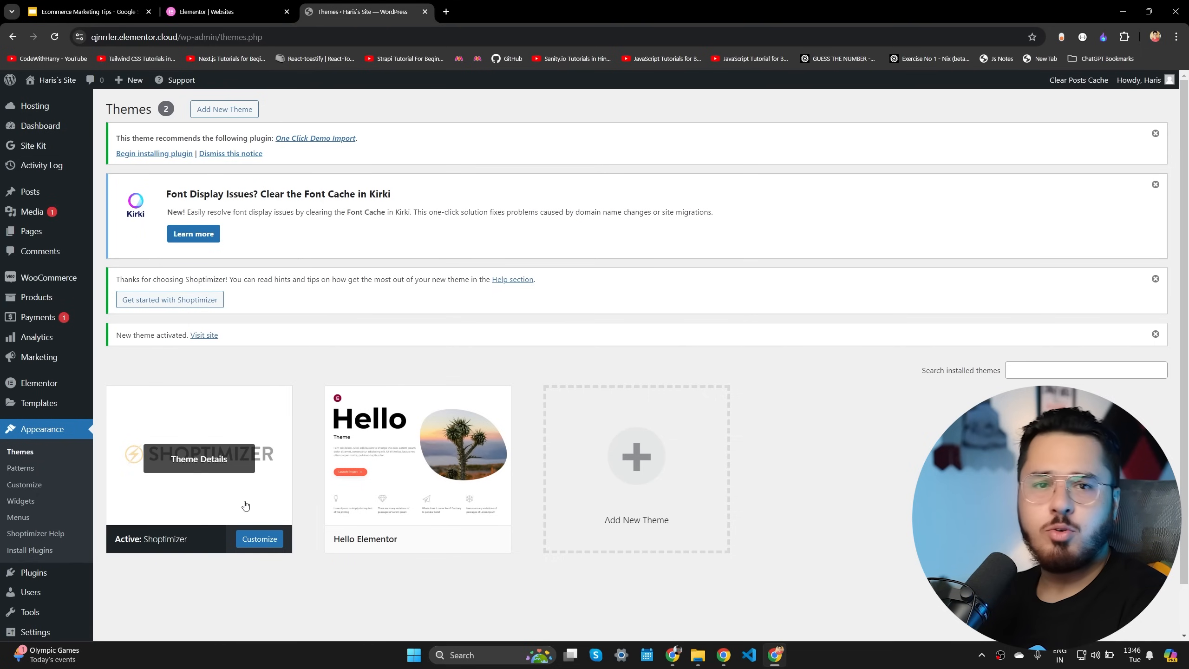
left_click(250, 541)
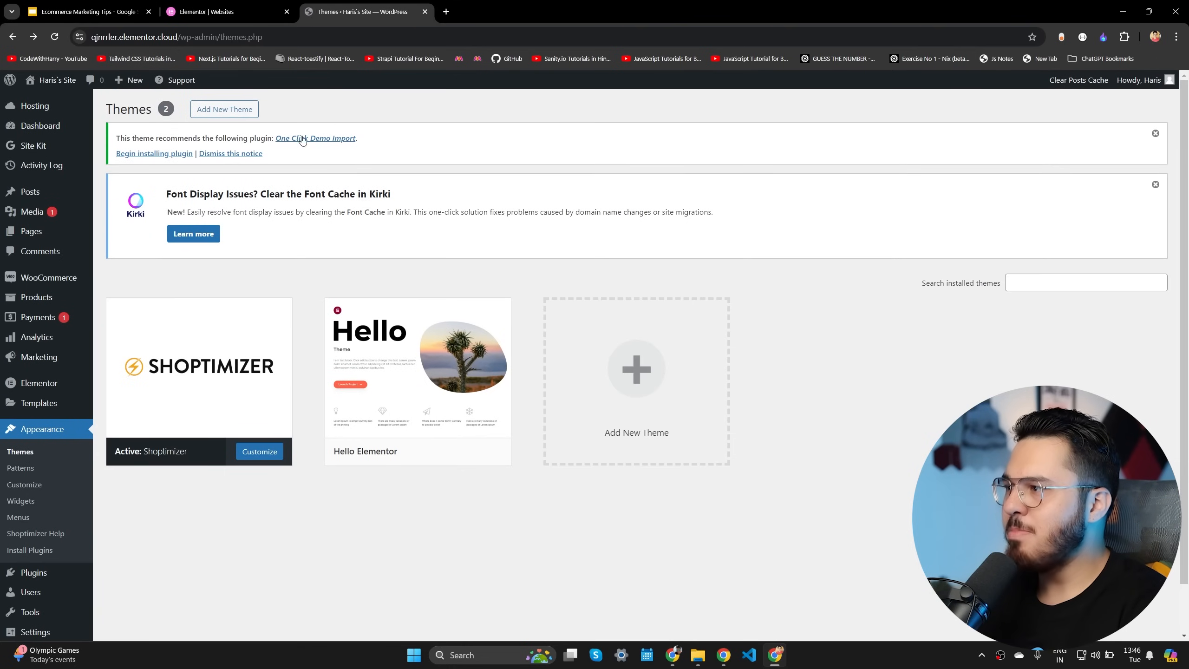
left_click(415, 142)
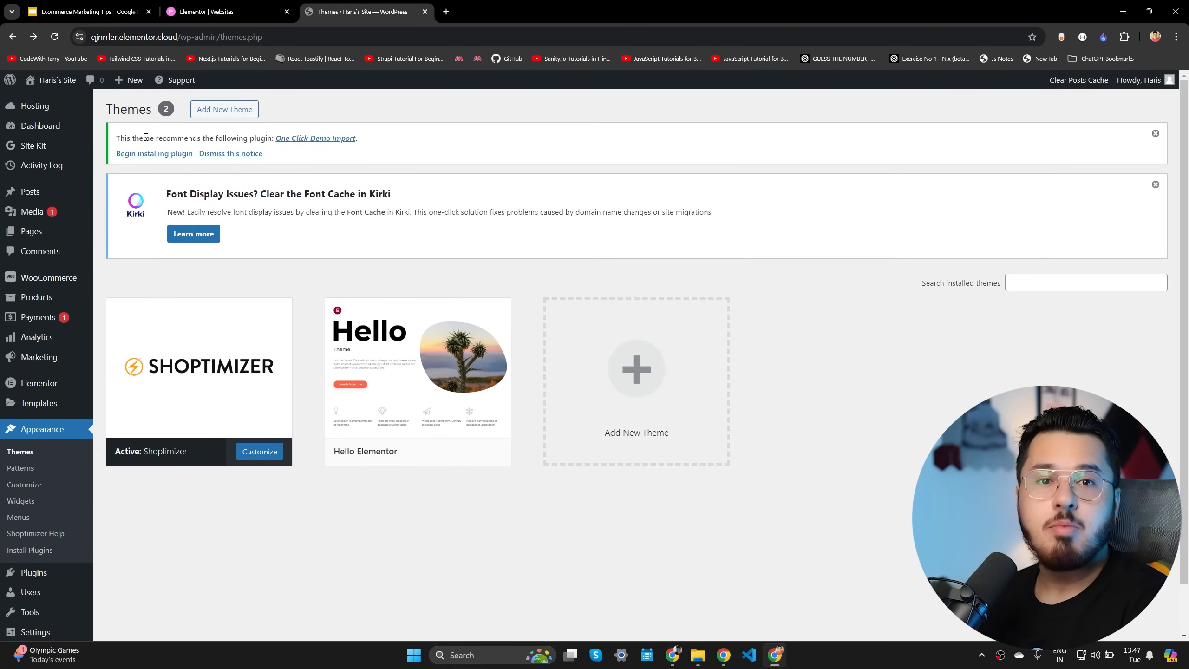
left_click(163, 154)
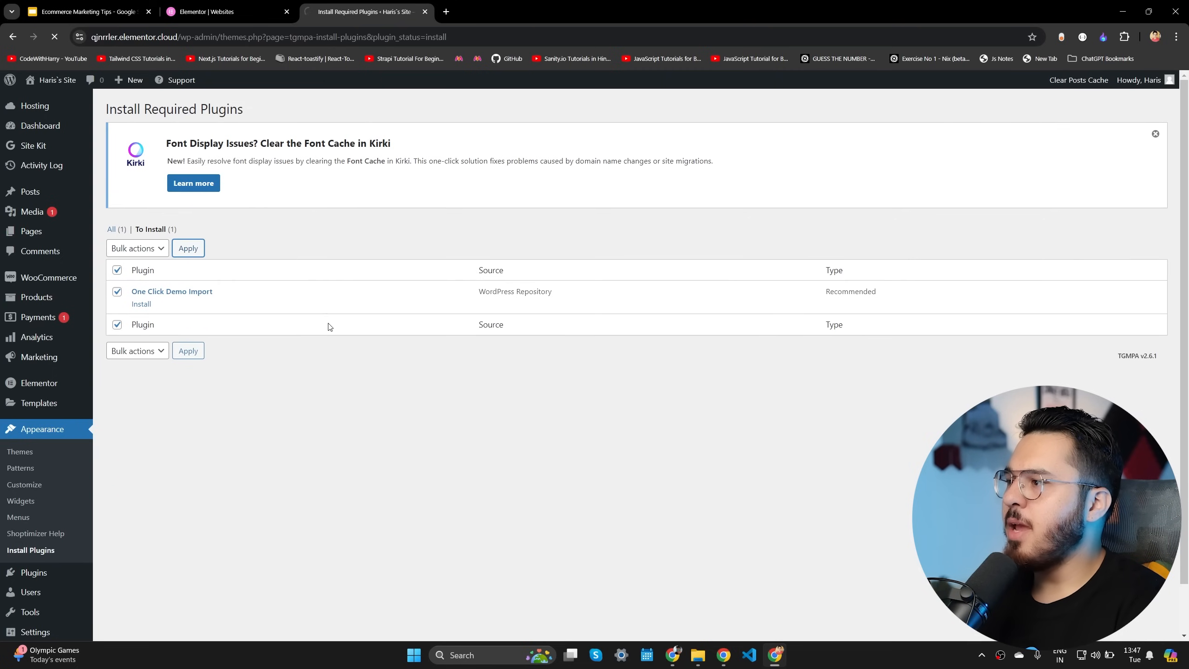
Install One Click Demo Import and activate it from the required plugins list
left_click(142, 306)
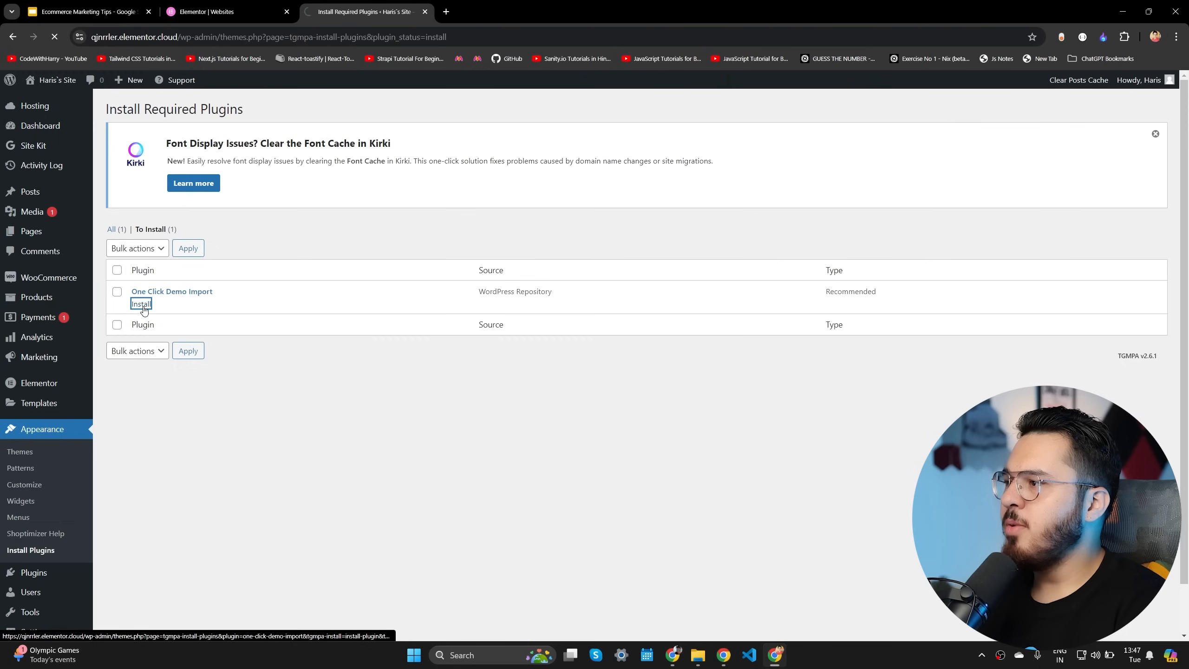
left_click(147, 303)
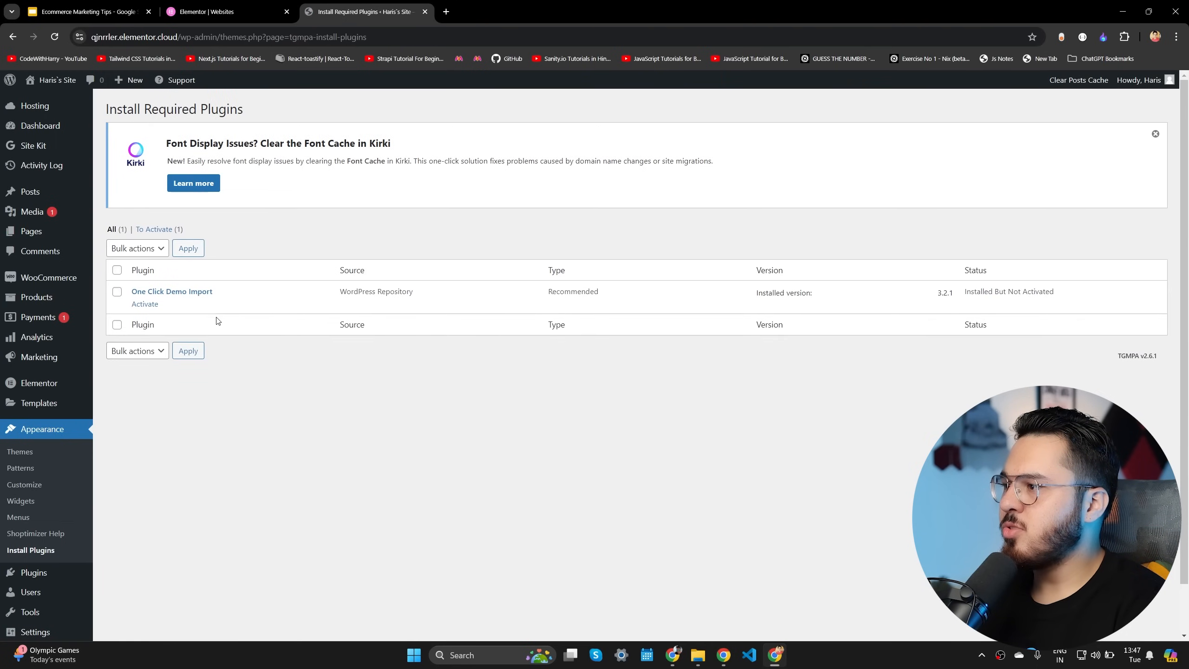
left_click(149, 304)
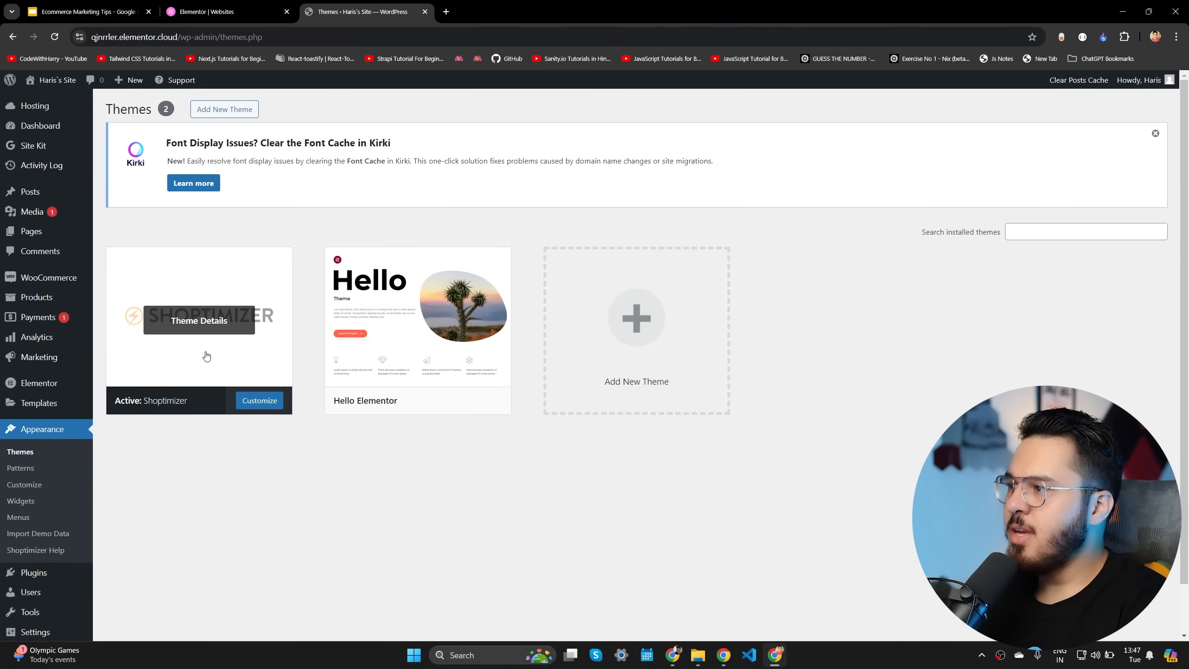
Open Shoptimizer's Import Demo Data page, check the live site, and return to the importer
left_click(227, 324)
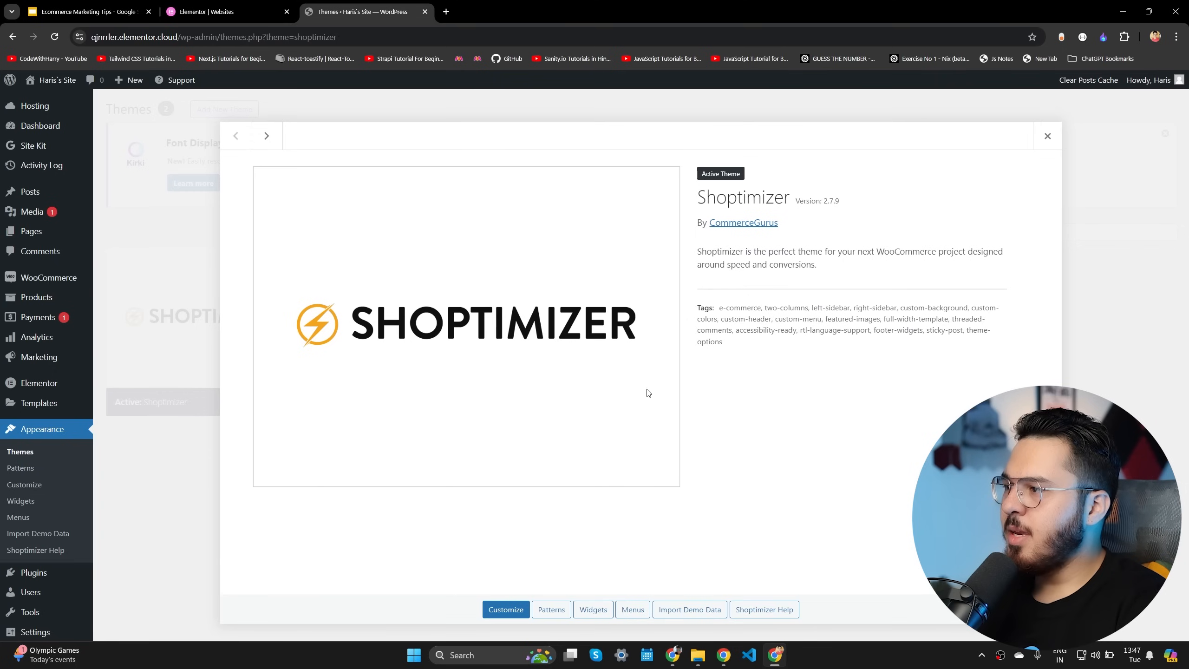
left_click(706, 610)
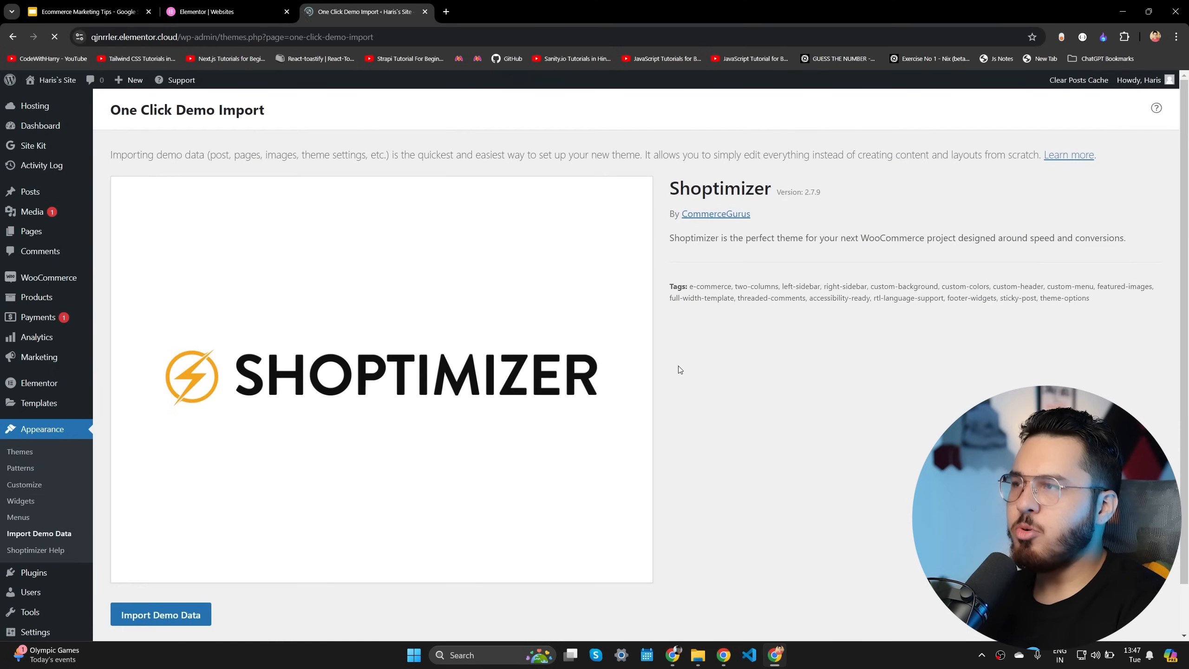
scroll(650, 543, "down", 1)
scroll(653, 539, "down", 3)
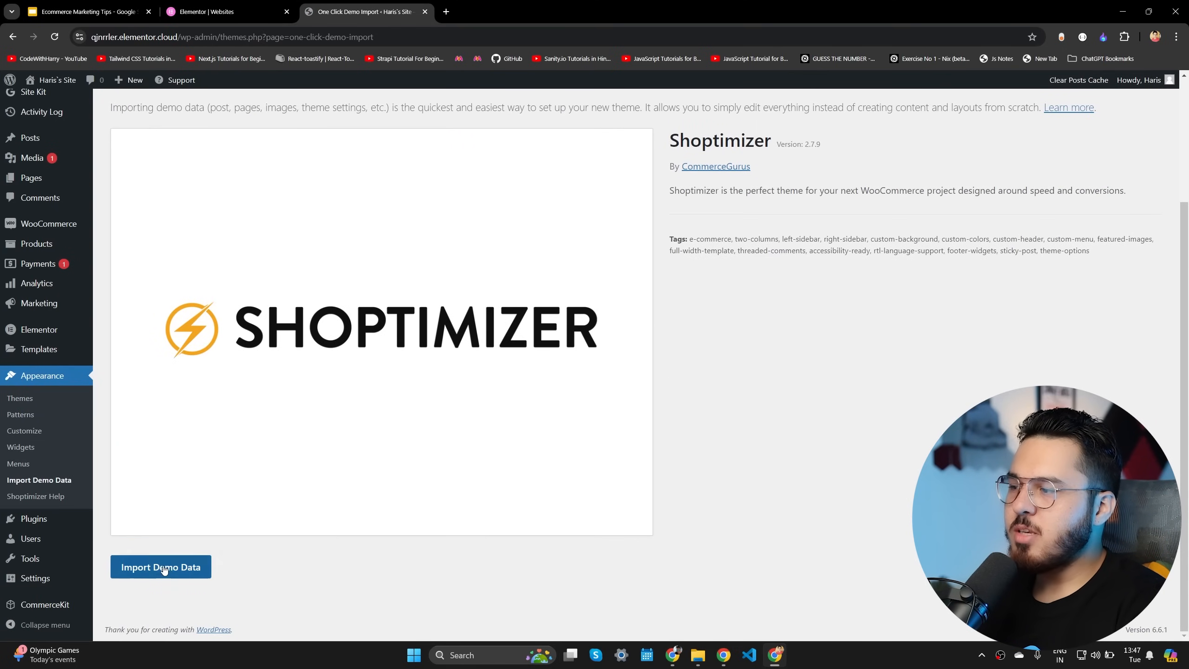
mouse_move(51, 90)
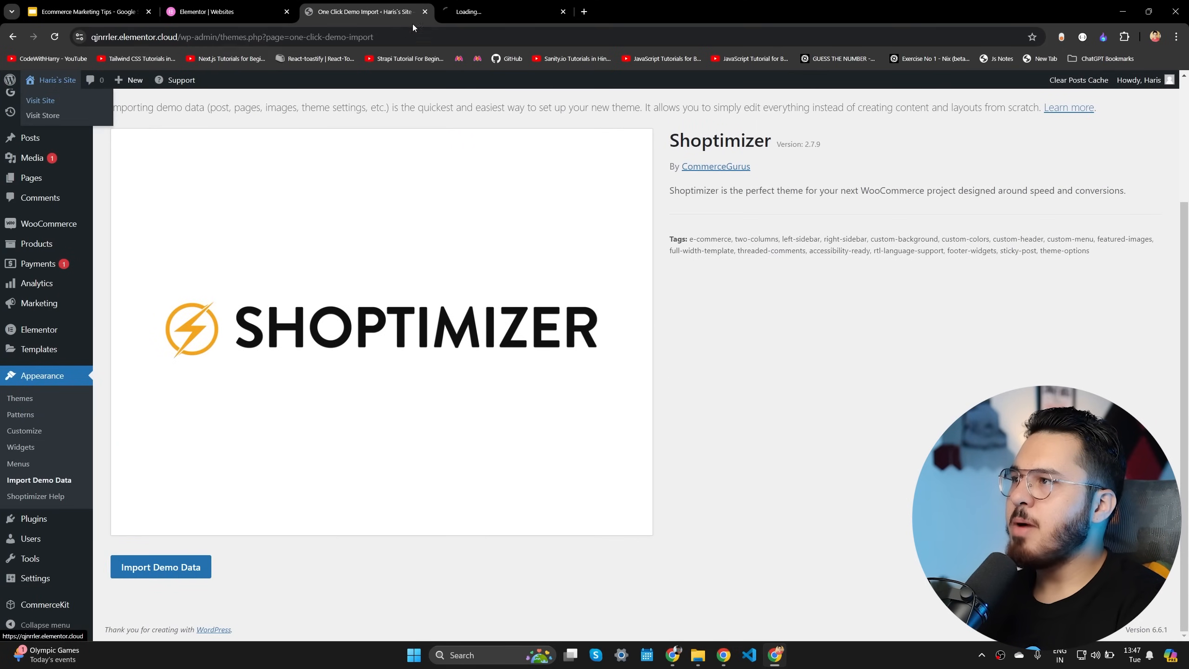
left_click(487, 12)
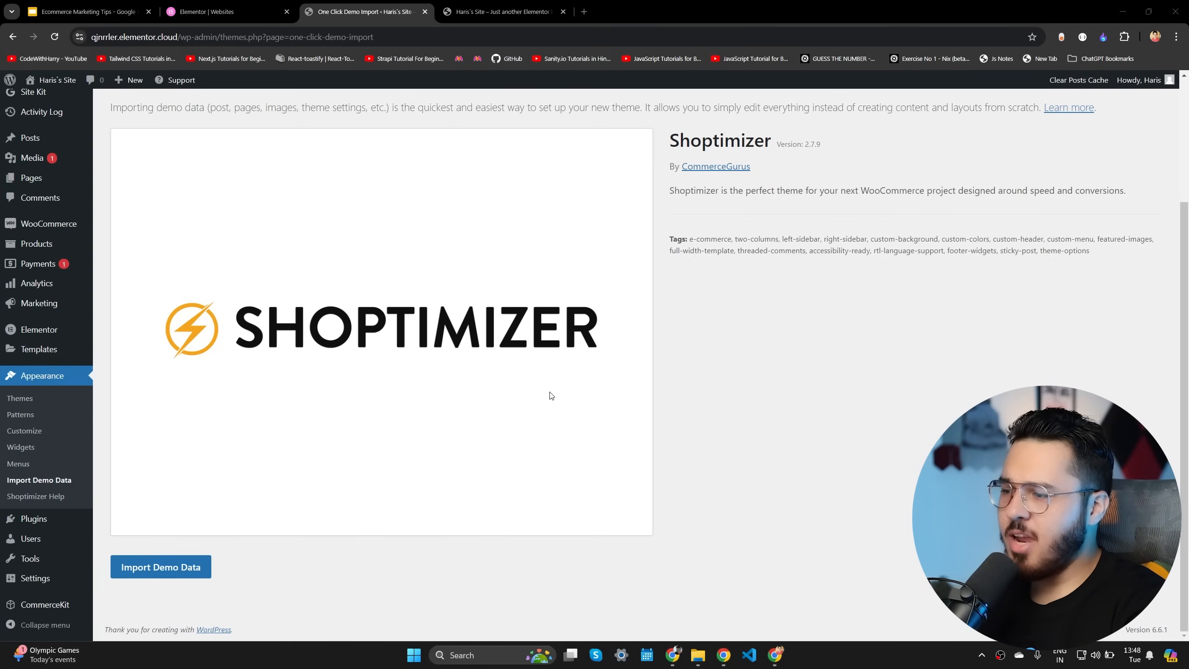
left_click(499, 11)
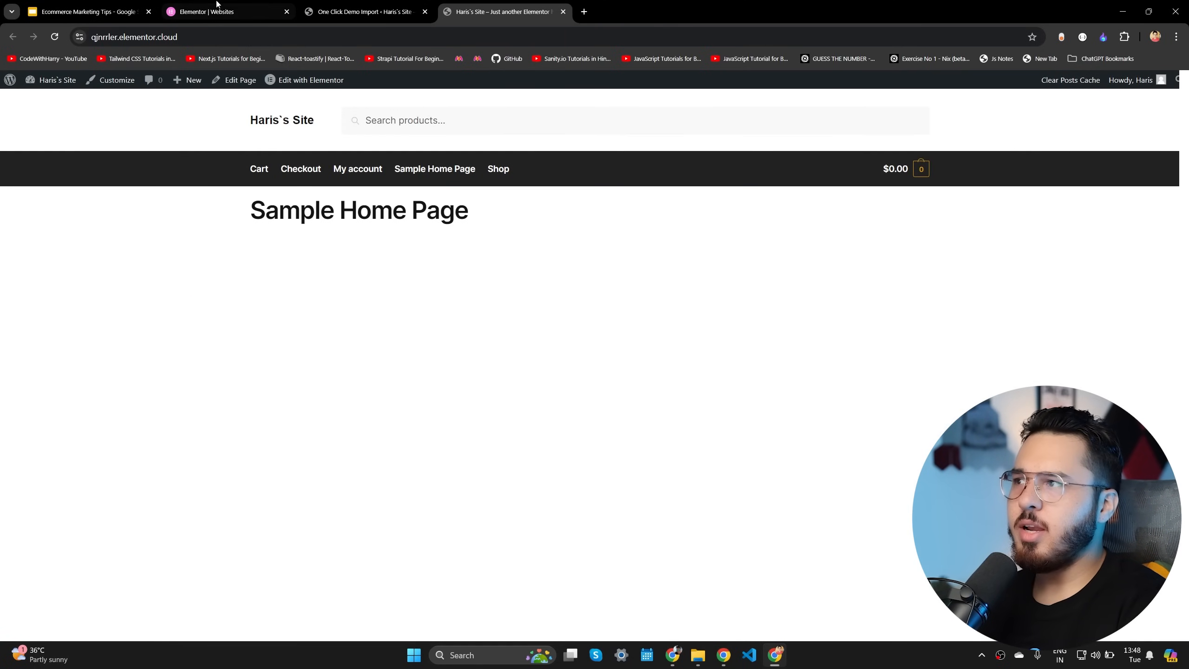
left_click(356, 12)
scroll(552, 393, "down", 2)
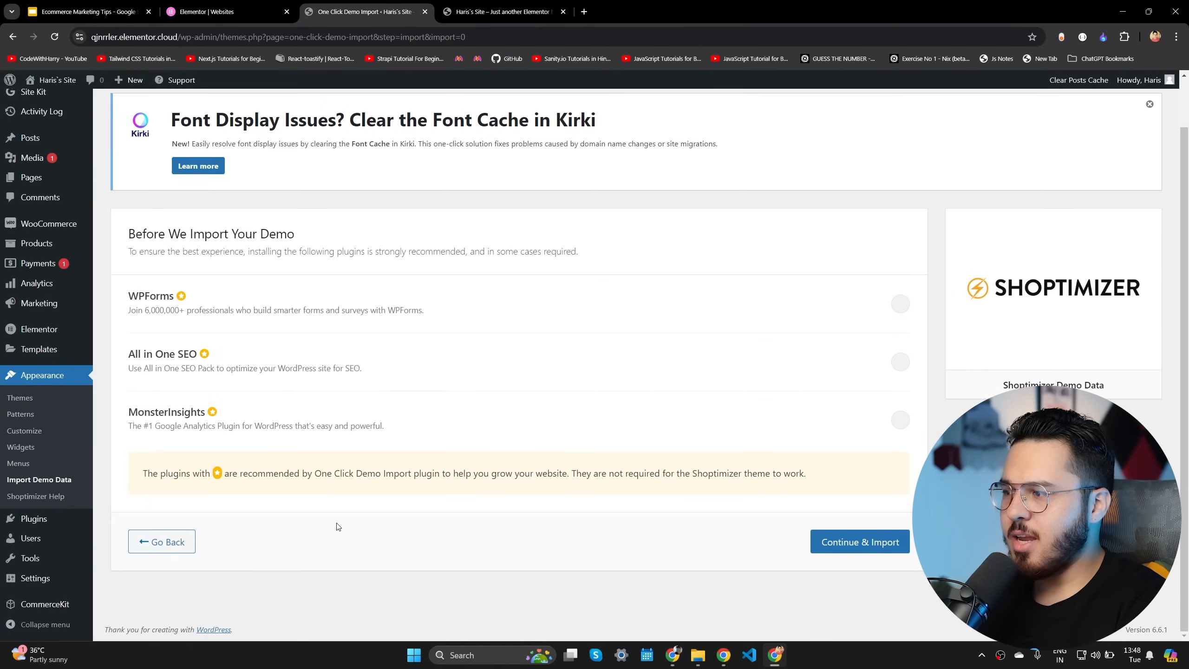
Start importing the Shoptimizer demo content with Continue & Import
left_click(852, 543)
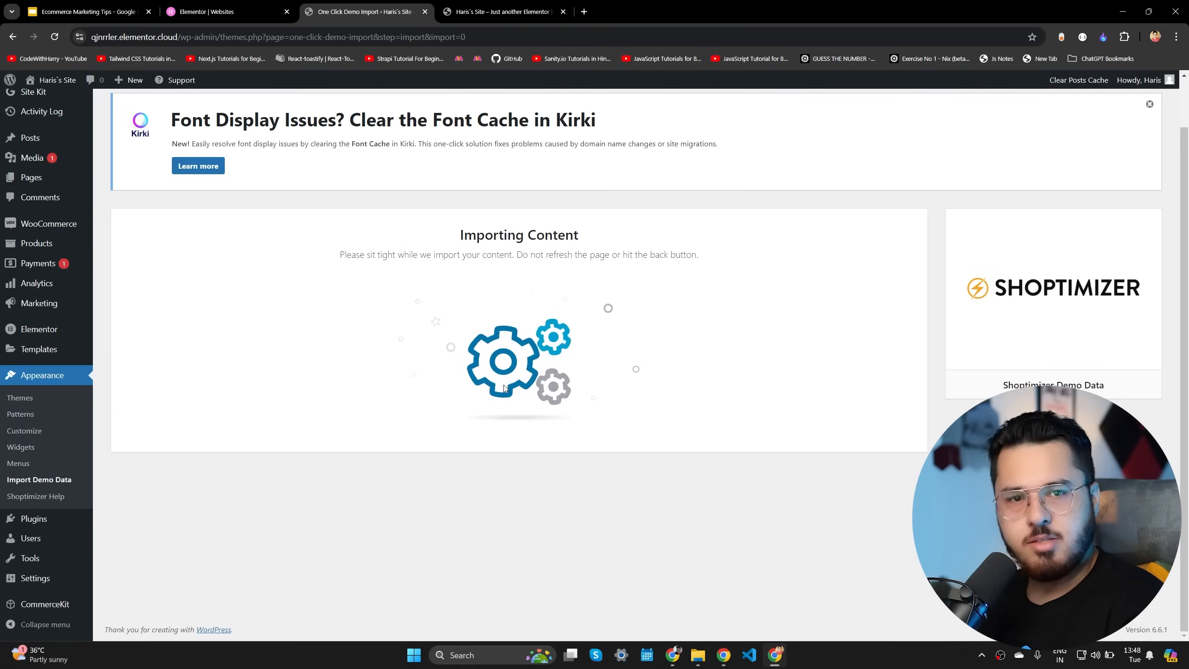
Open the imported Shoptimizer demo storefront and close the older duplicate site tab
left_click(619, 458)
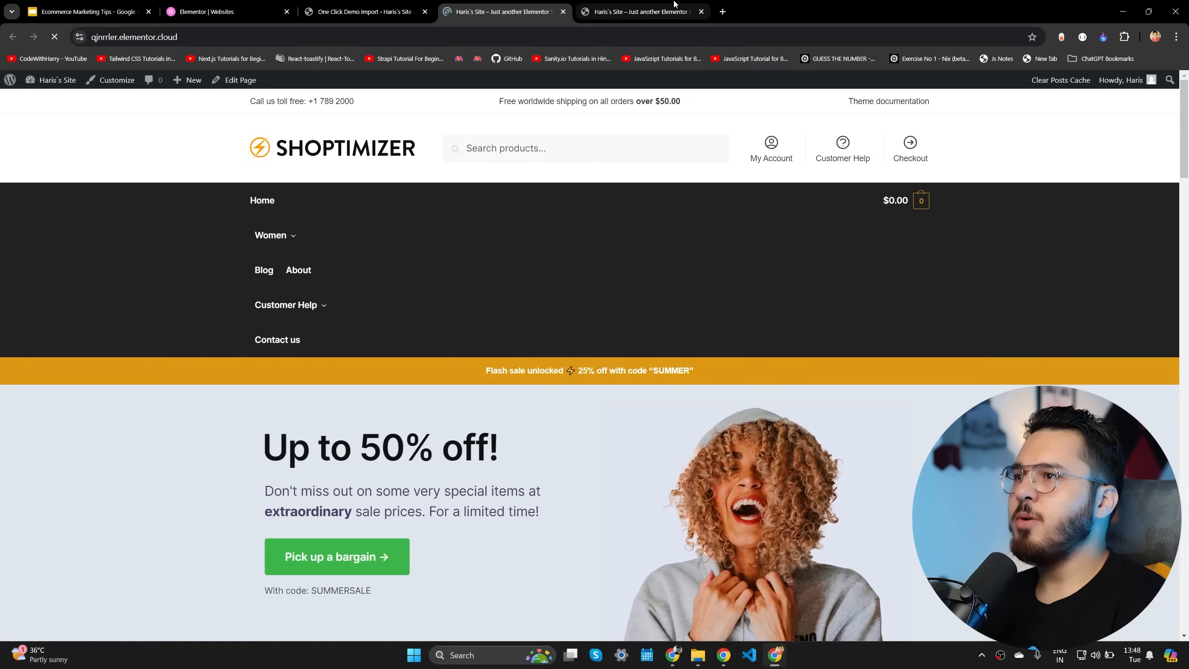
middle_click(674, 7)
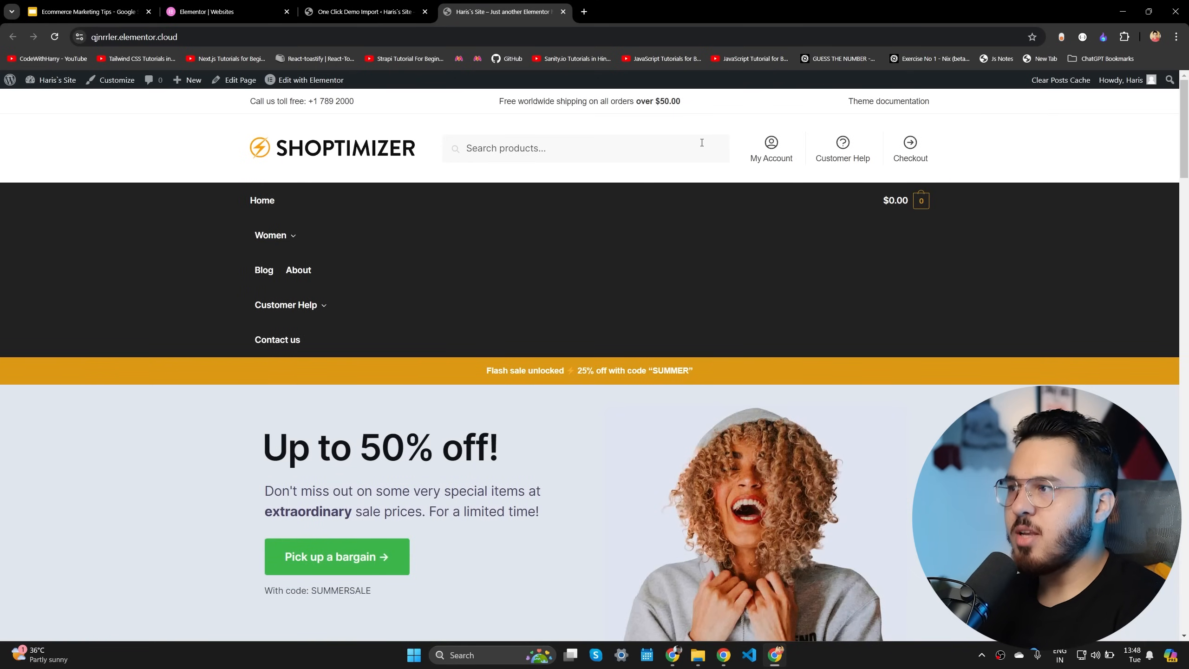
mouse_move(295, 242)
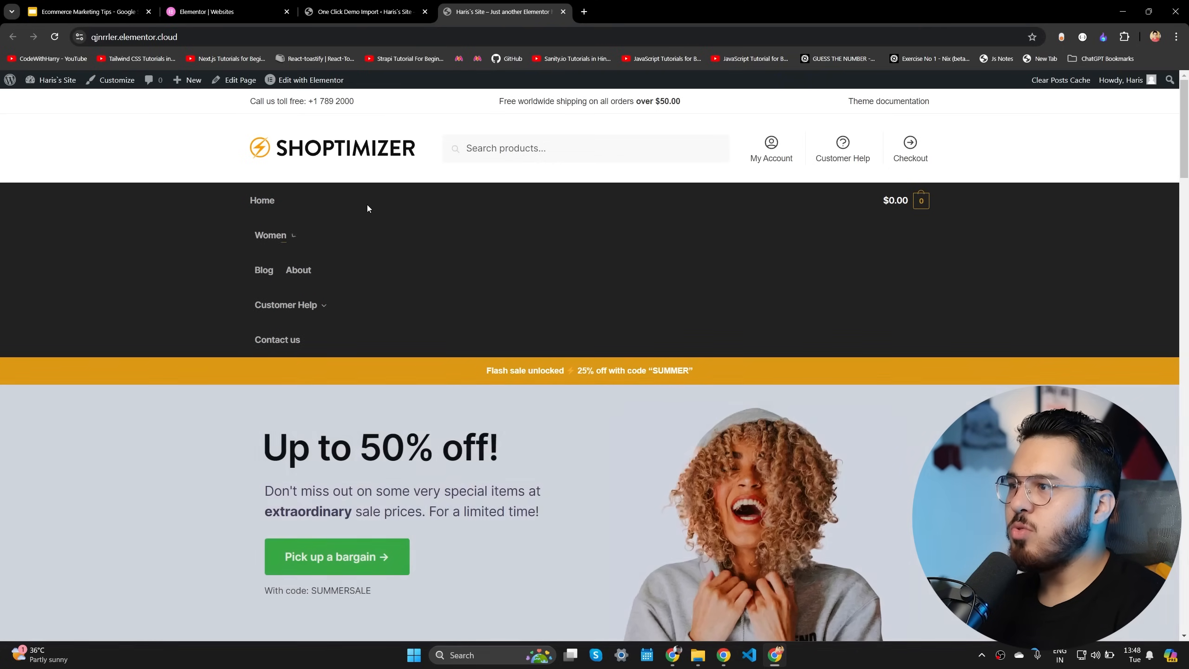
Inspect the navigation and add display: flex to the primary menu list's element style
right_click(367, 205)
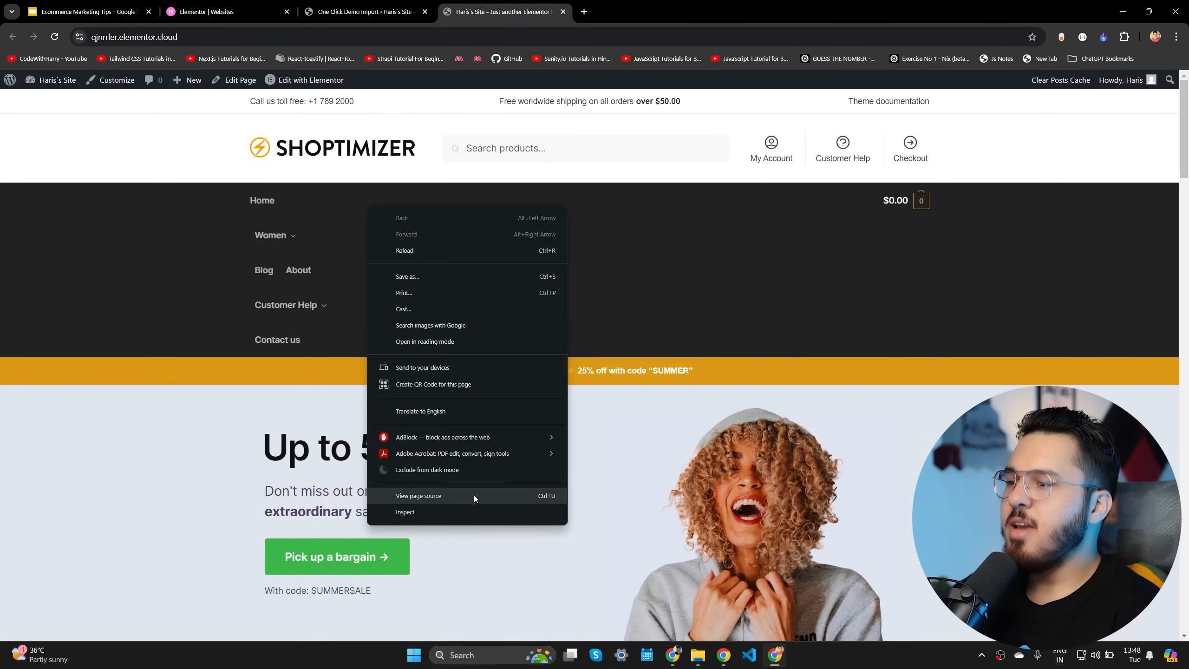
left_click(448, 512)
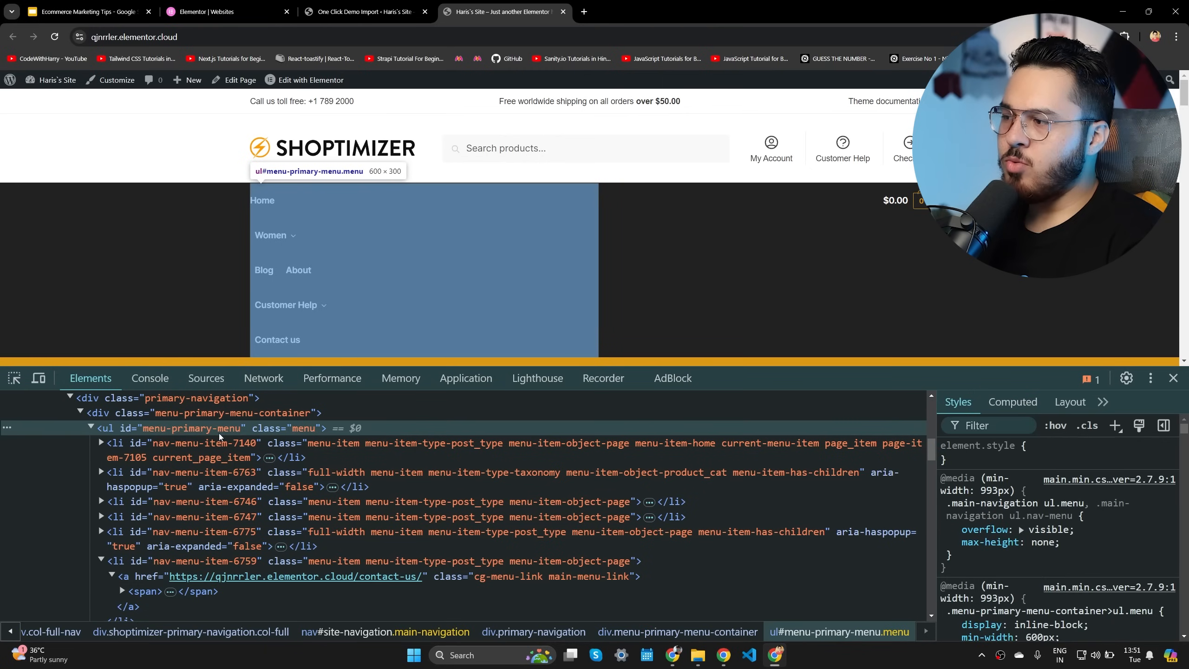
left_click(1040, 457)
type("display: ")
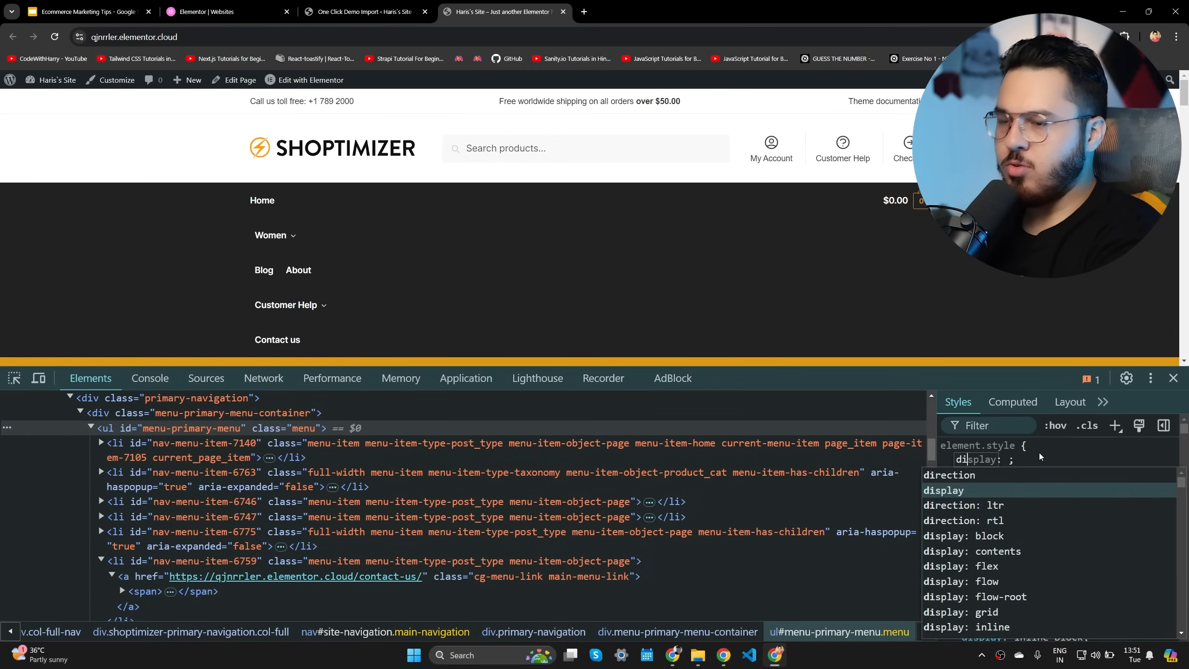
type("flex")
key("Return")
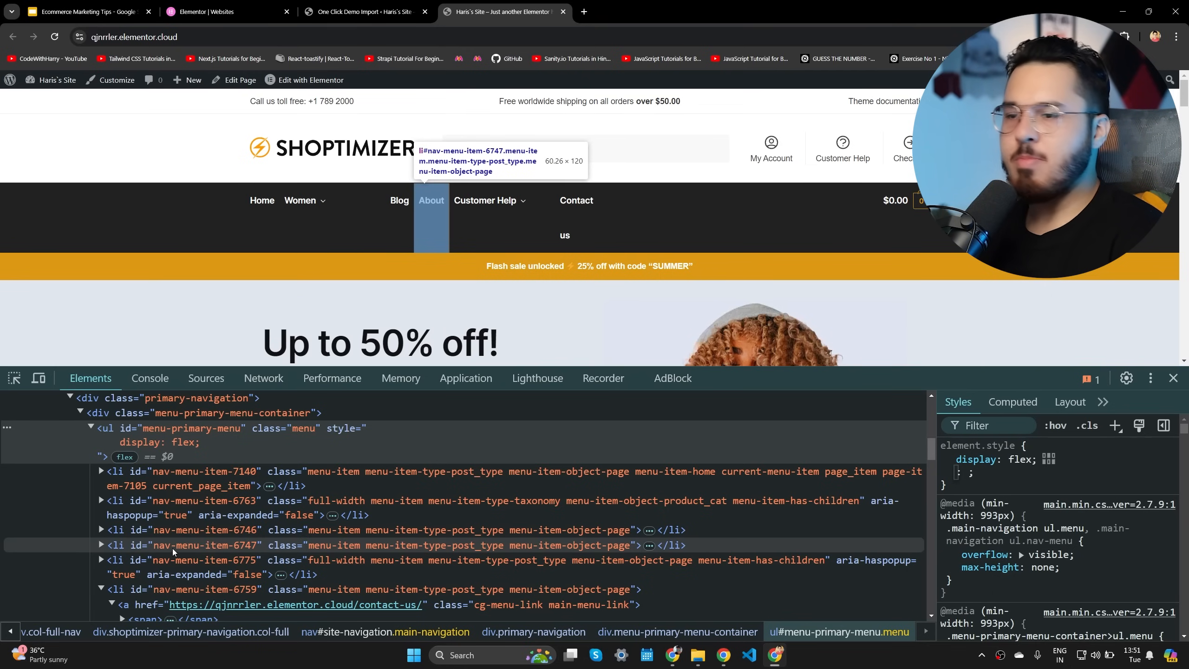
Give the menu list item rule width: max-content
left_click(193, 545)
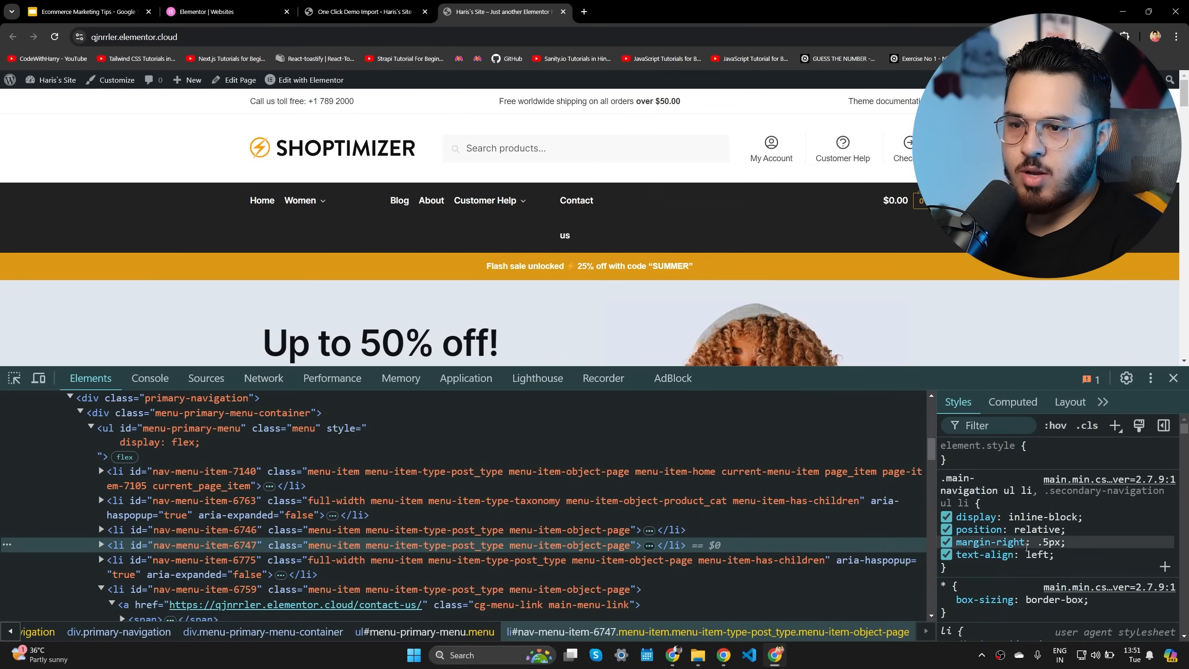
left_click(1116, 560)
type("wi: ;")
key("Tab")
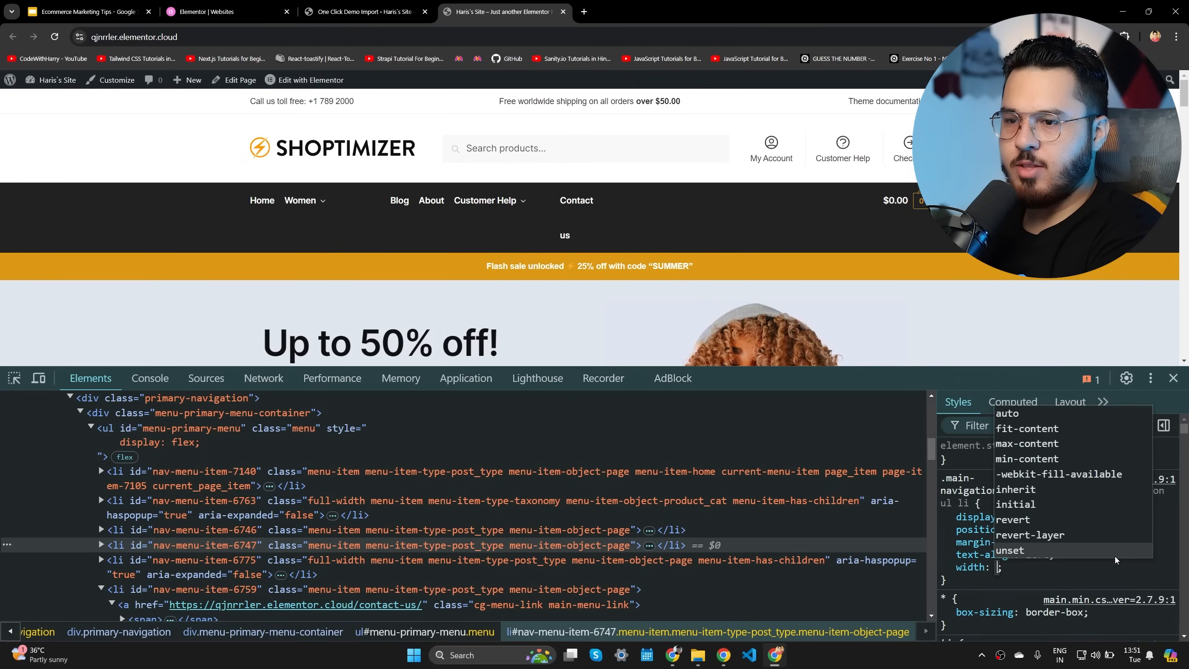
type("max")
key("Return")
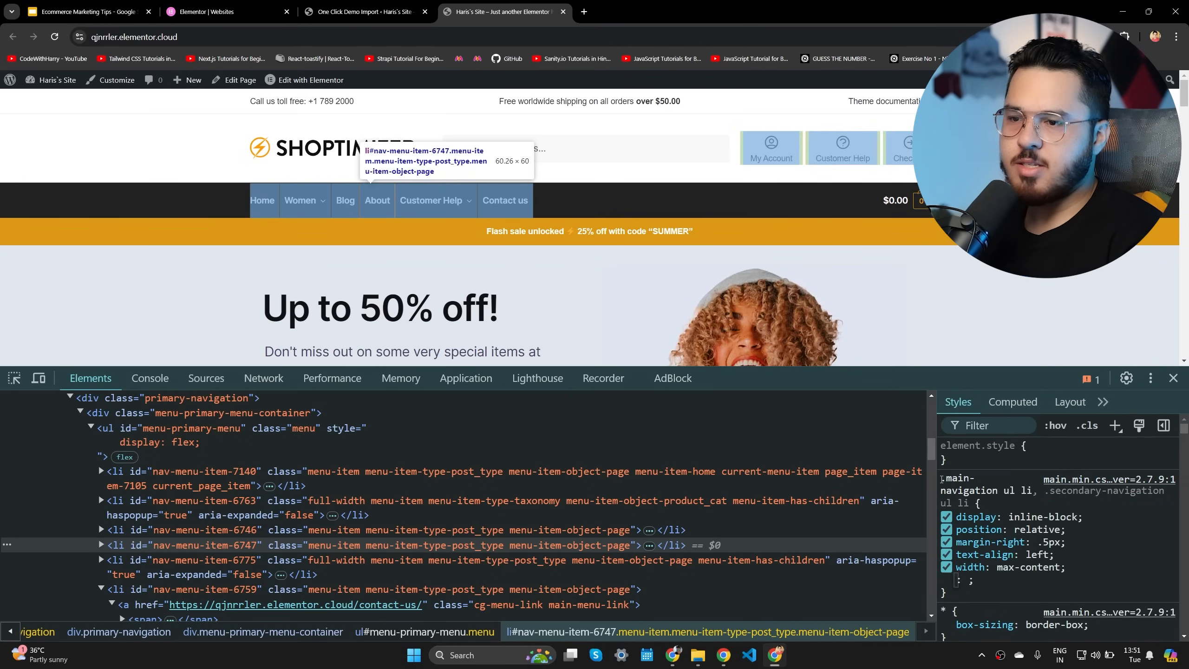
left_click(952, 601)
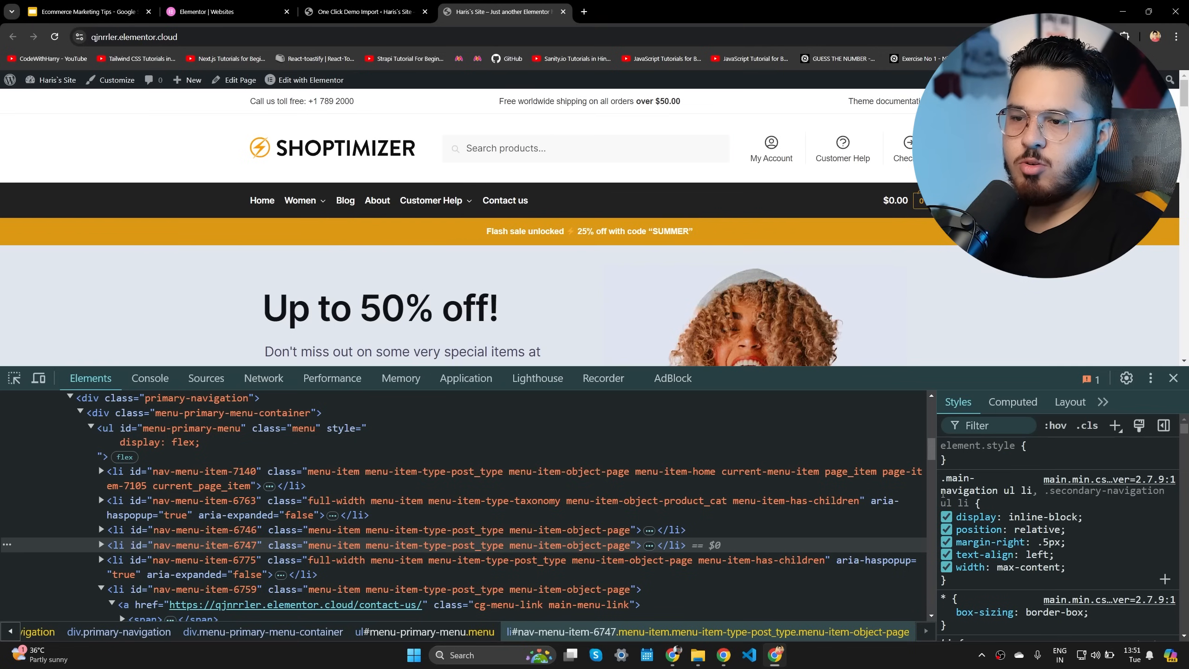
Select the whole list item CSS rule for copying
left_click(945, 478)
right_click(956, 483)
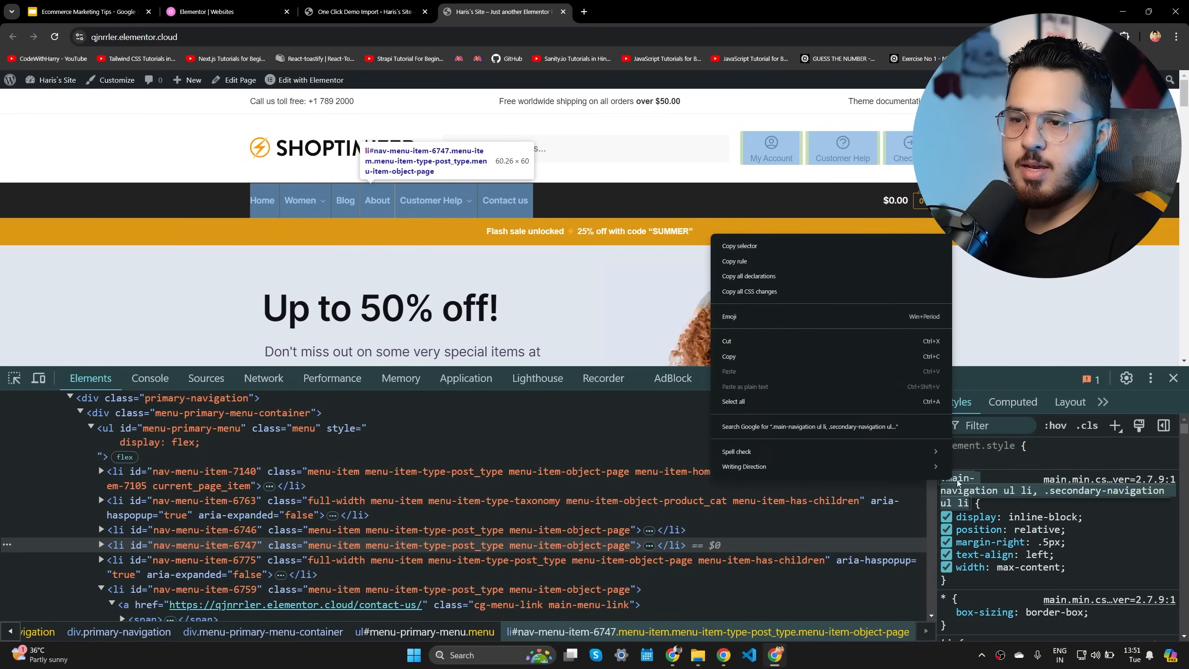
left_click(973, 584)
left_click_drag(948, 586, 939, 488)
key("ctrl+c")
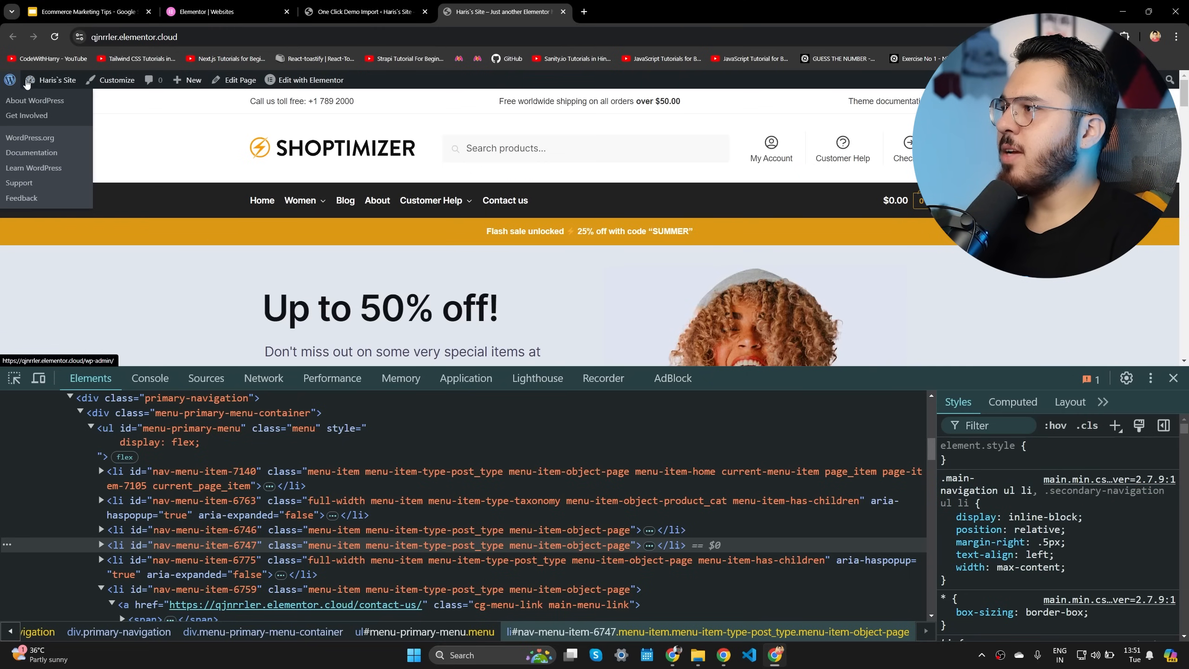
mouse_move(430, 200)
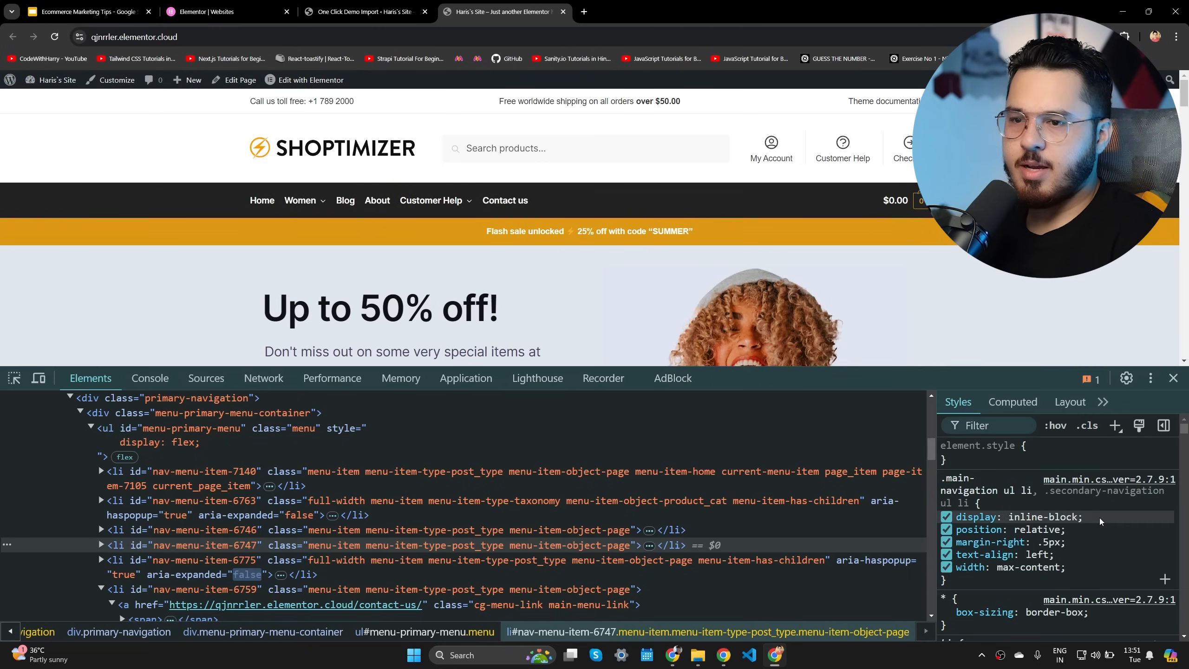
In Customizer Additional CSS, paste the list item rule, keeping only width: max-content
left_click(112, 80)
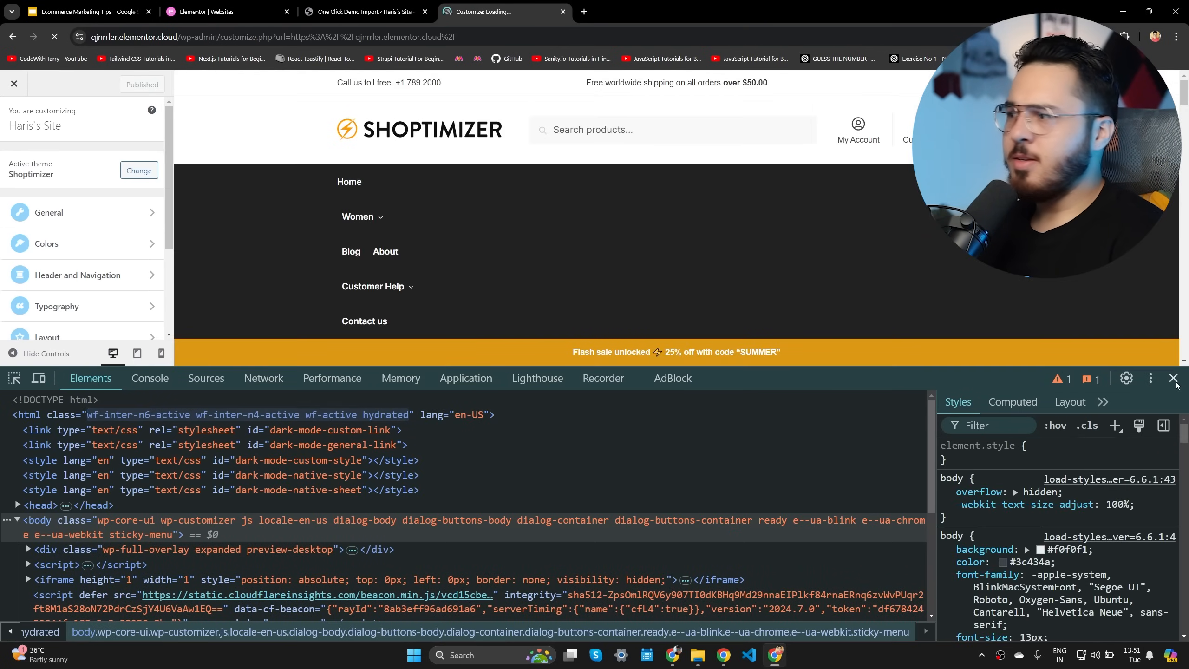
scroll(65, 255, "down", 3)
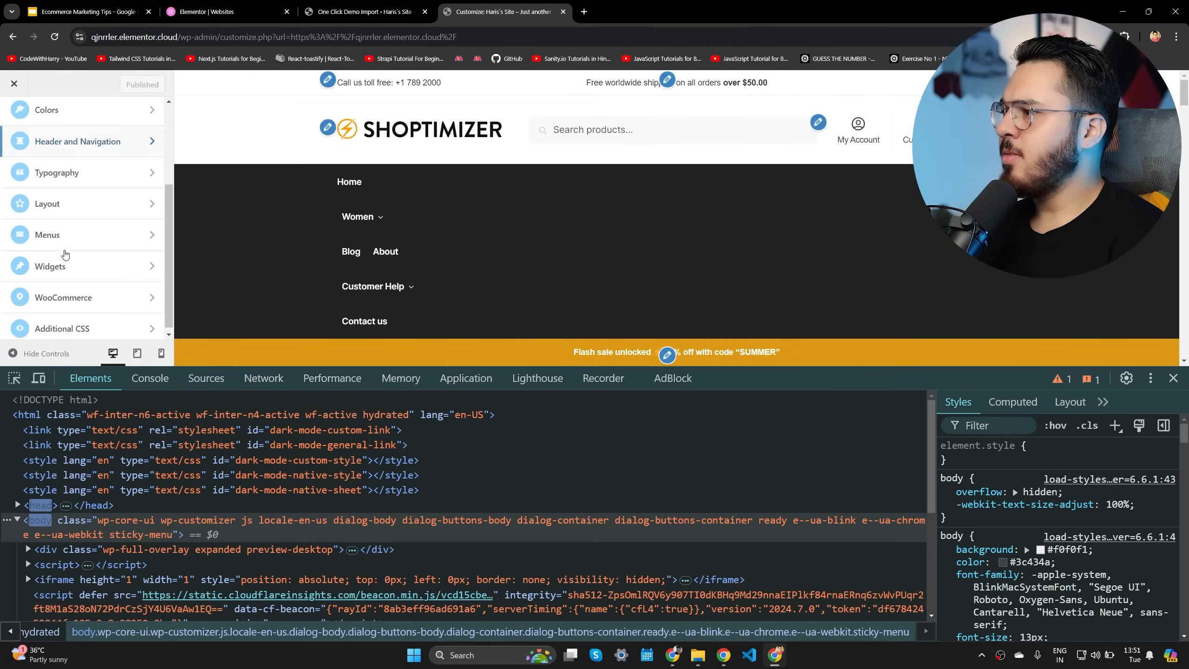
left_click(66, 328)
scroll(78, 234, "down", 5)
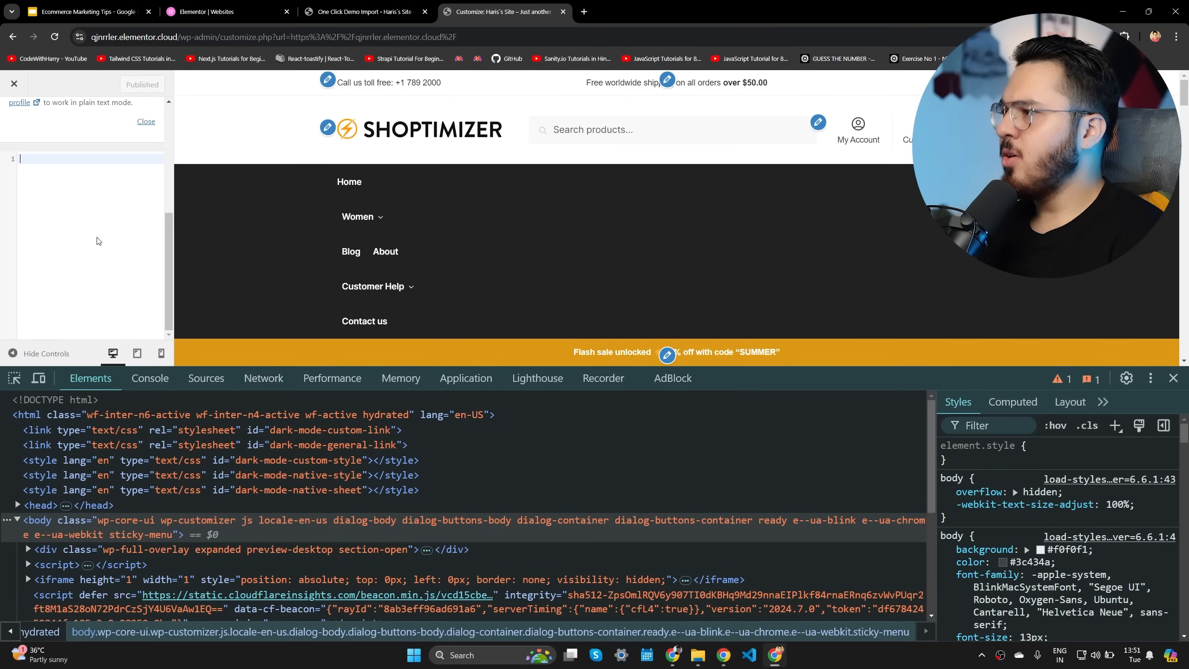
left_click(86, 225)
key("ctrl+v")
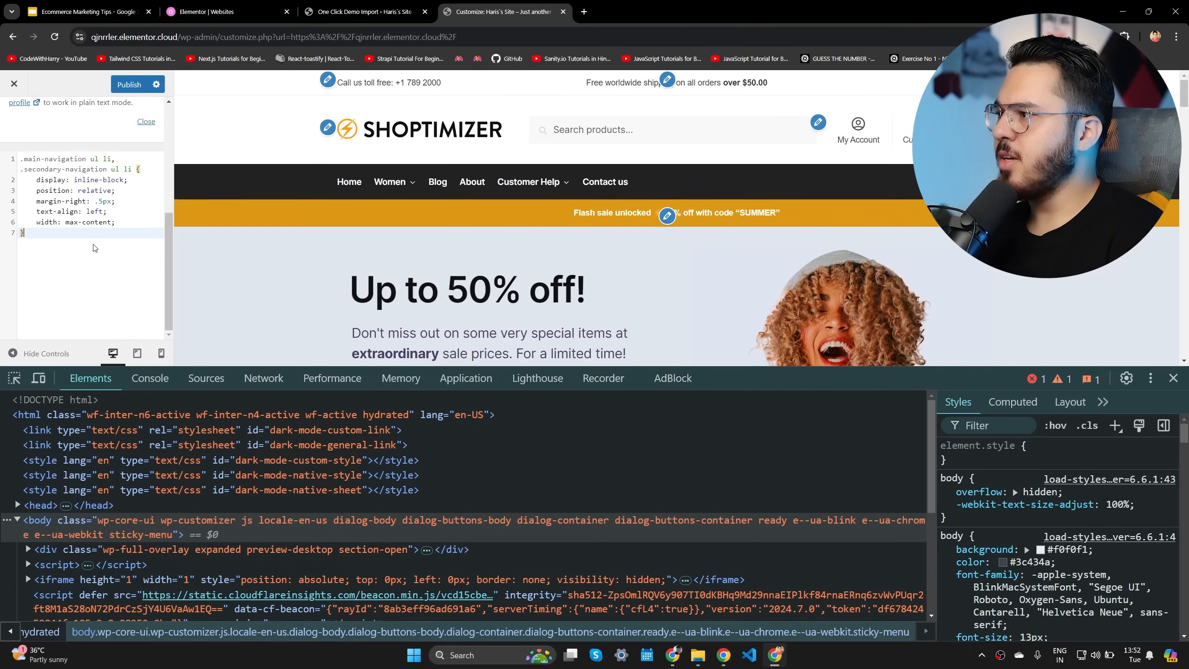
key("Return")
key("Return")
key("Return")
left_click(119, 211)
left_click_drag(124, 219, 147, 172)
key("BackSpace")
left_click(138, 253)
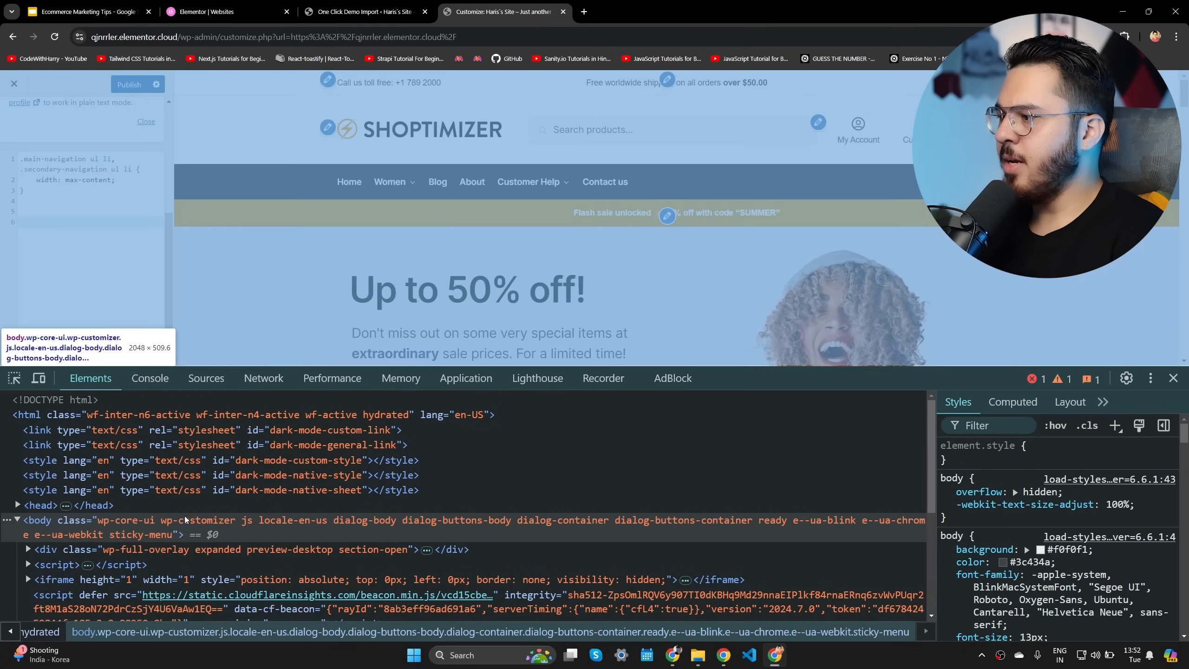
Paste the 993px media query menu rule with display:flex and publish the CSS
scroll(498, 538, "down", 3)
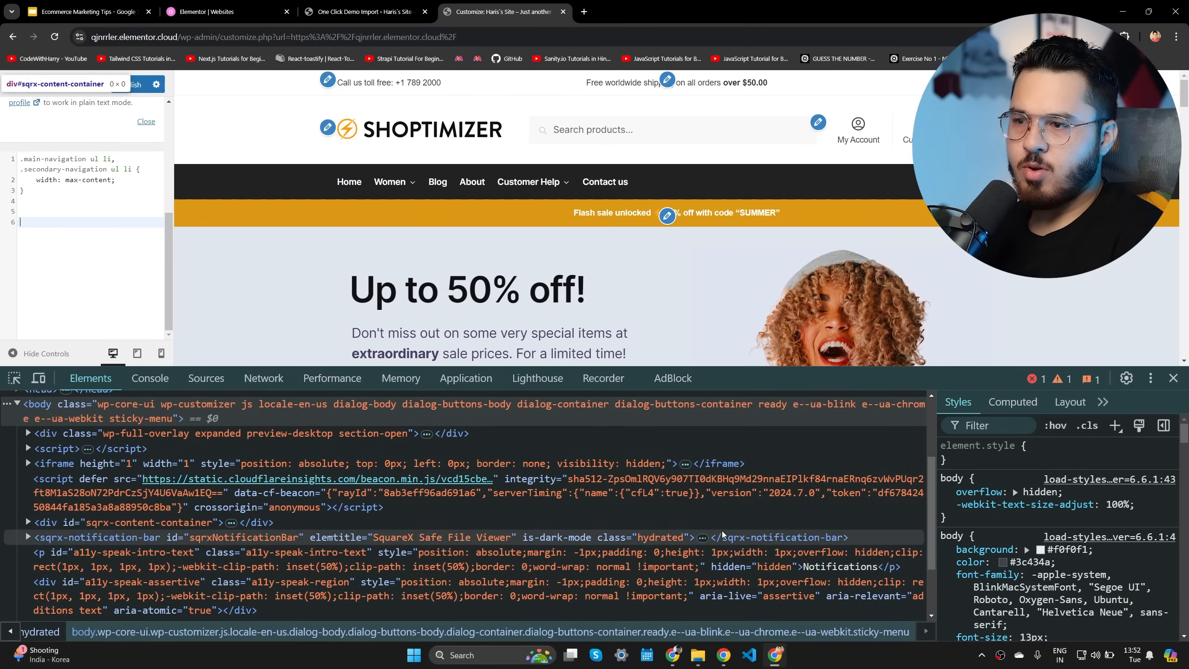
right_click(436, 164)
right_click(303, 175)
left_click(349, 515)
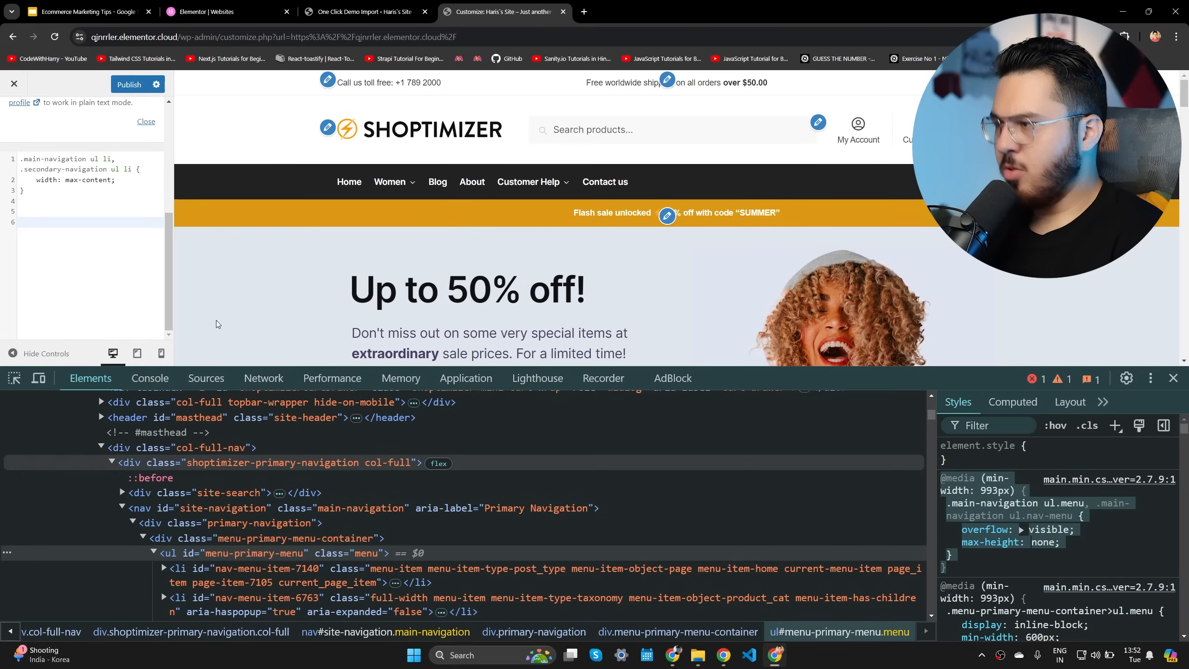
left_click(91, 245)
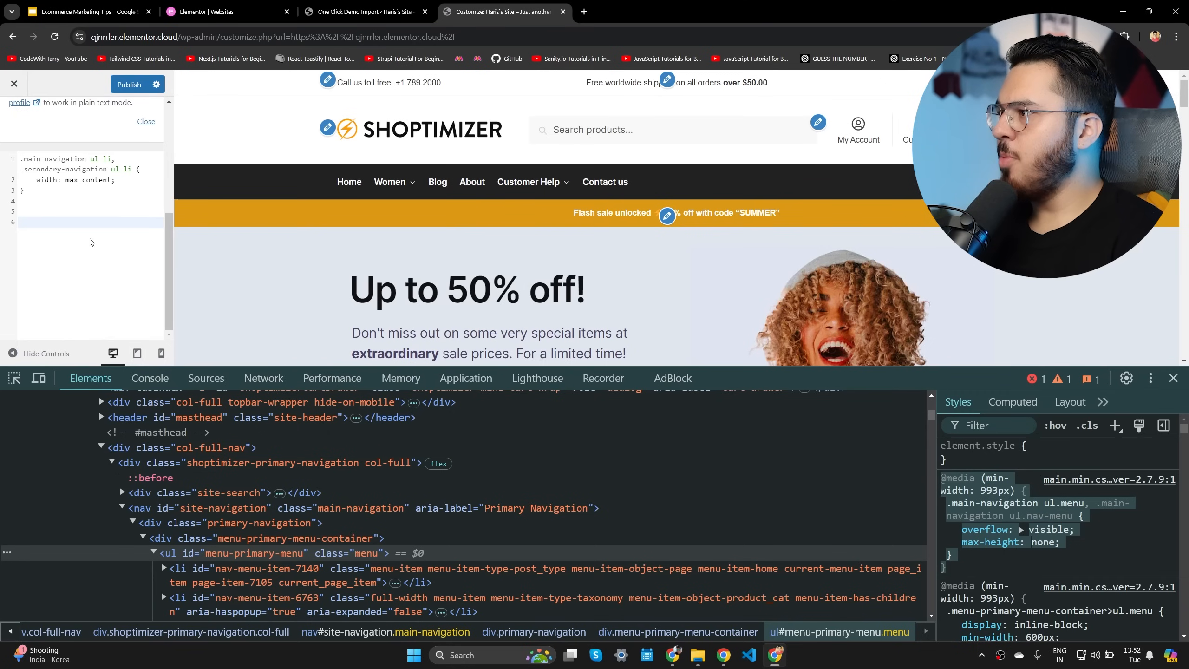
type("@media (min-width: 993px) {     .main-navigation ul.menu, .main-navigation ul.nav-menu {         overflow: visible;         max-height: none;     } }")
left_click_drag(132, 269, 59, 258)
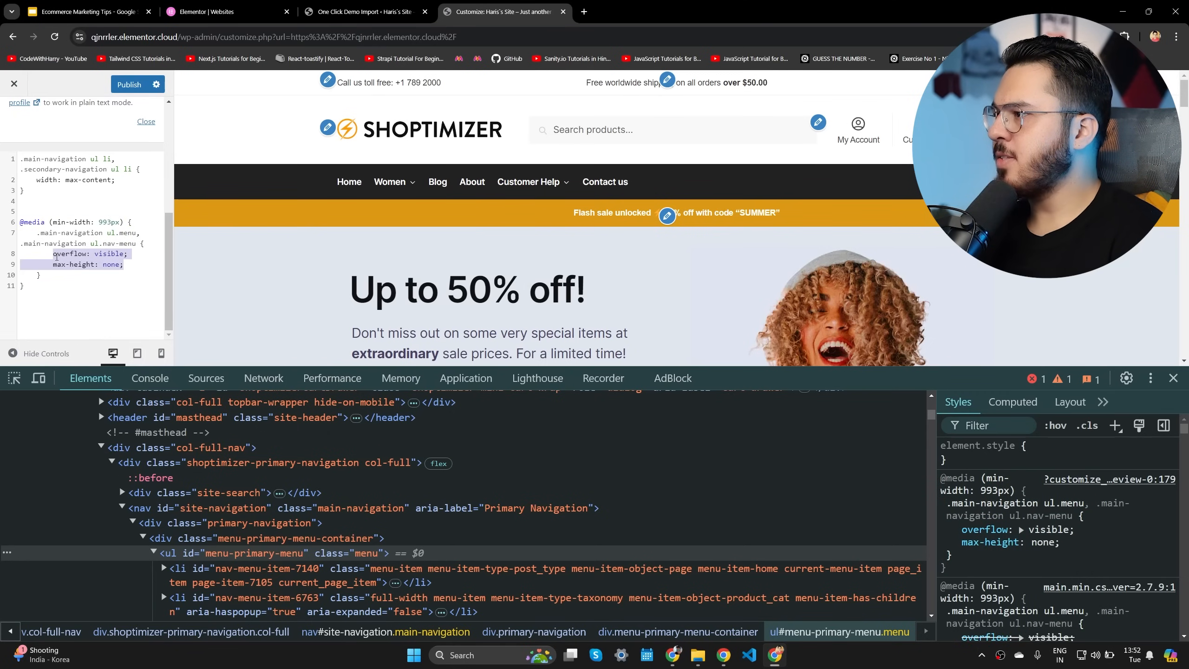
type("display")
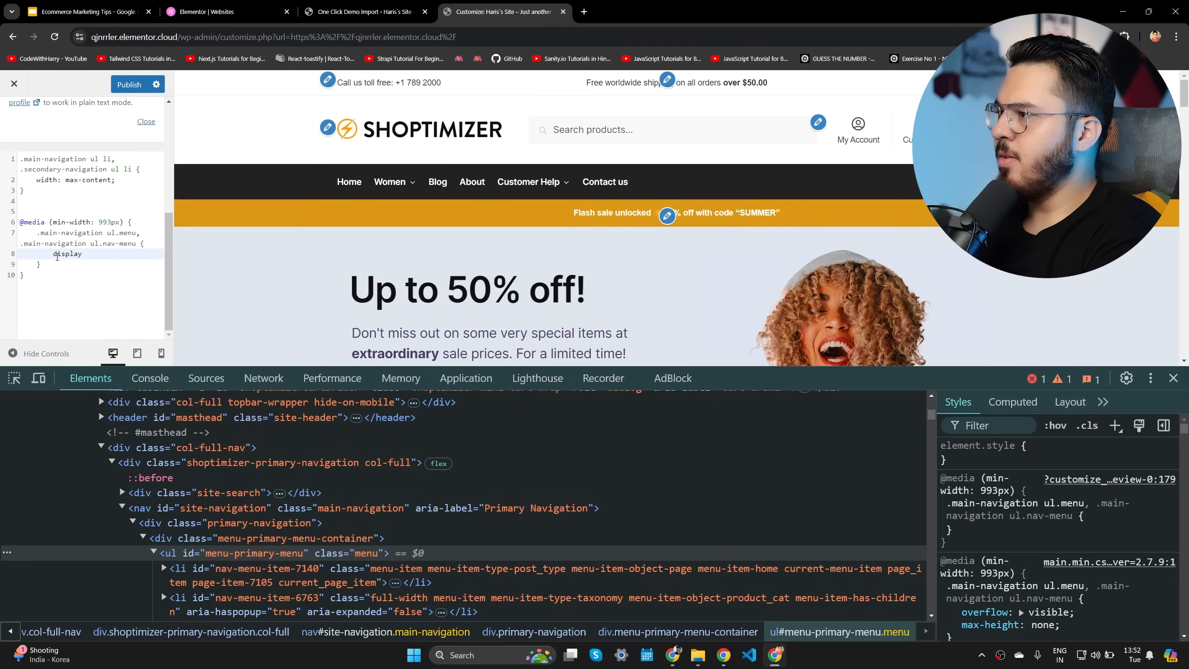
type(":flex;")
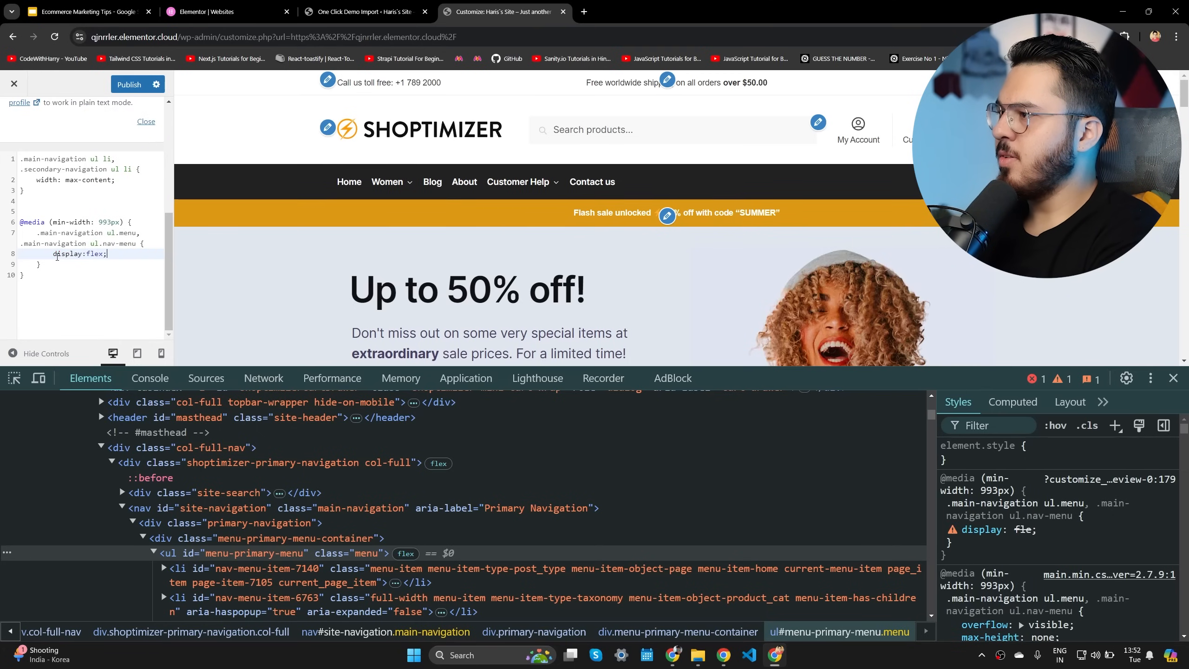
left_click(129, 84)
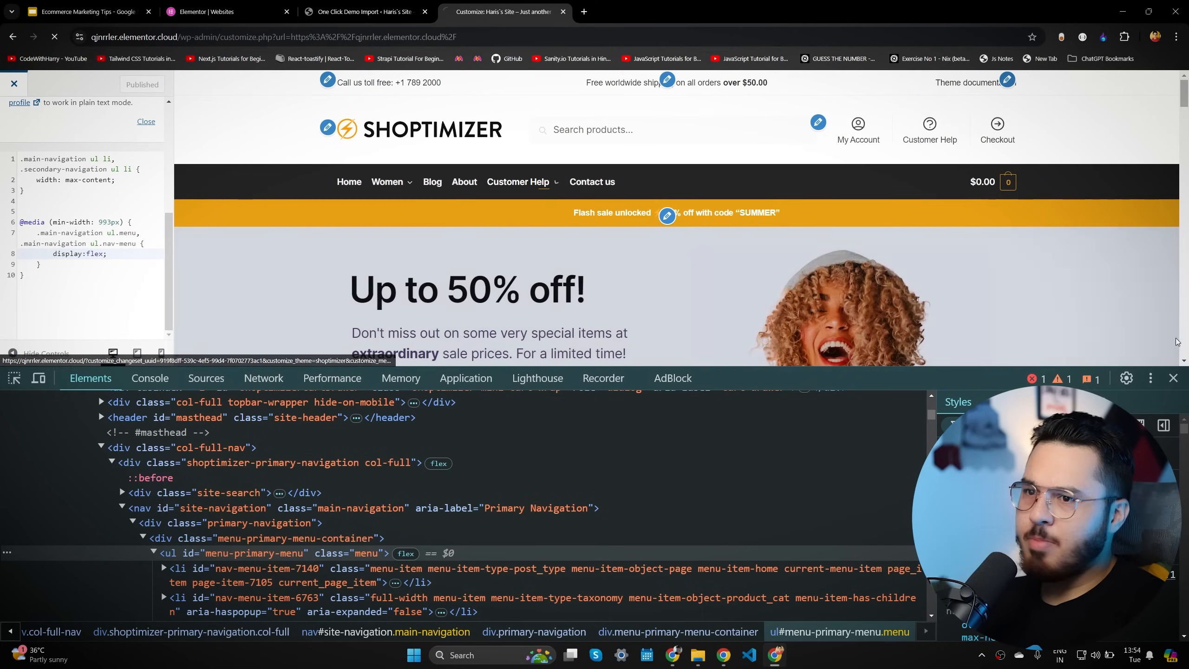
left_click(1174, 379)
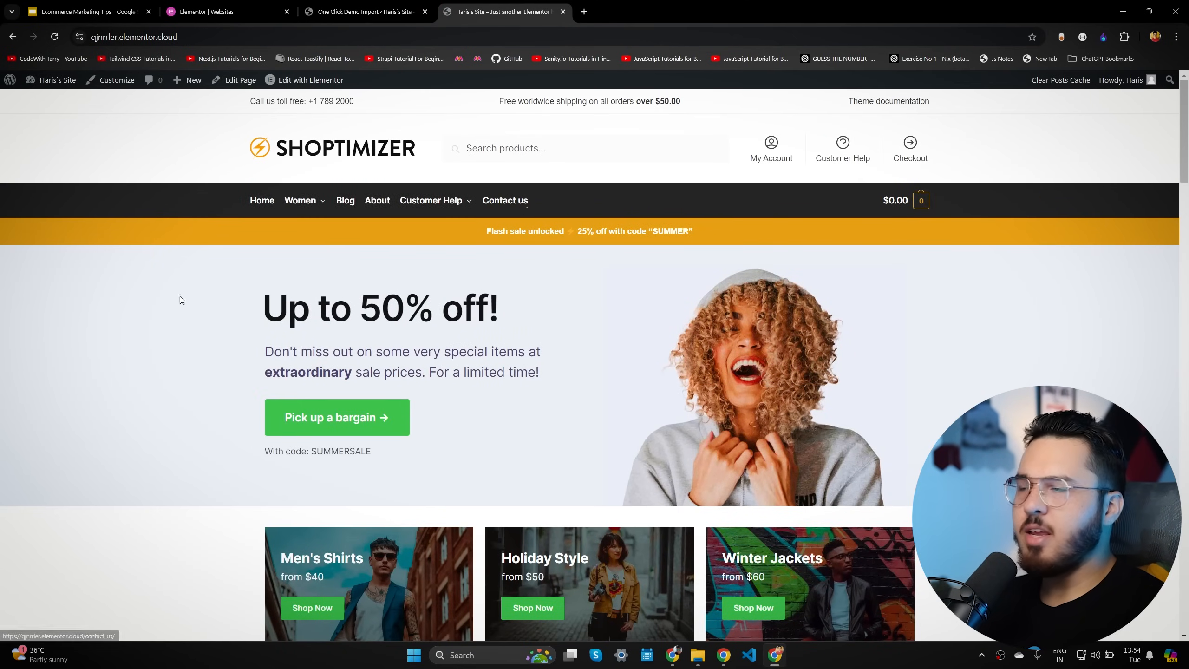
Preview the storefront on an emulated phone and check the mobile navigation menu
right_click(22, 279)
left_click(66, 586)
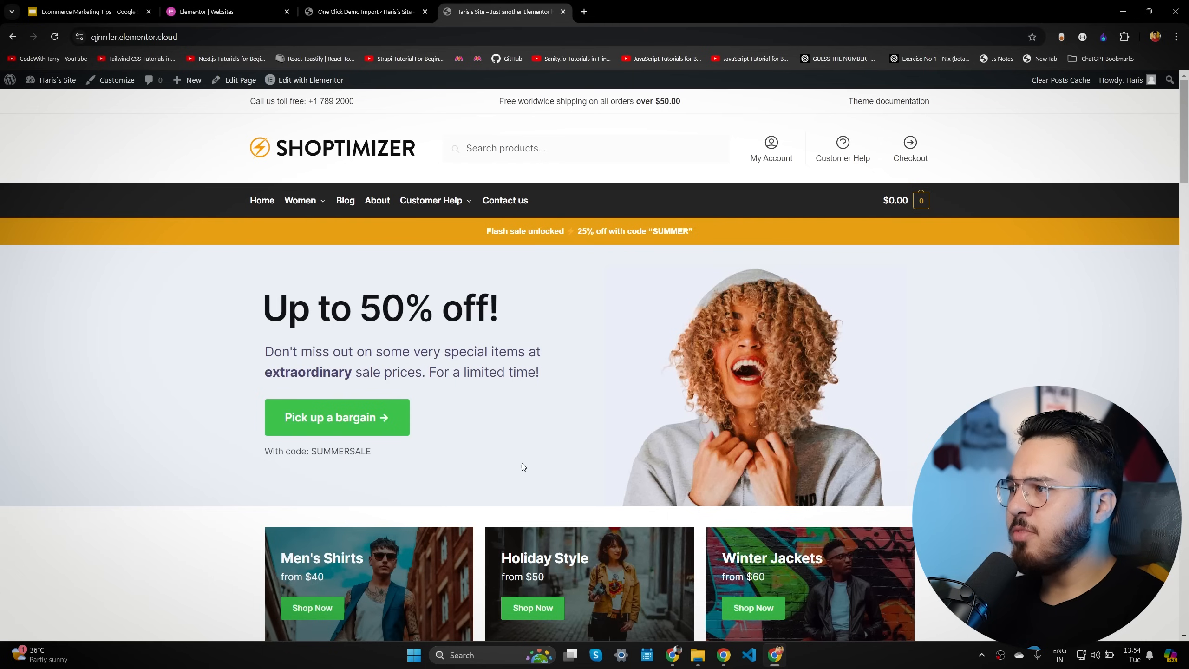
left_click(38, 378)
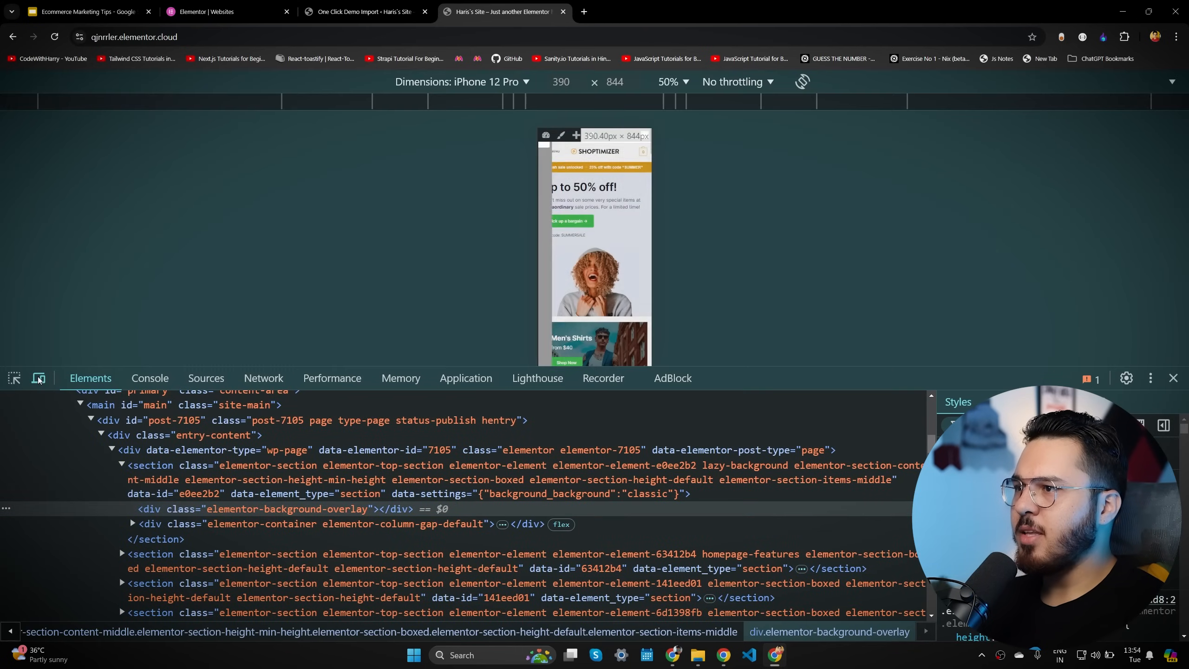
left_click(547, 152)
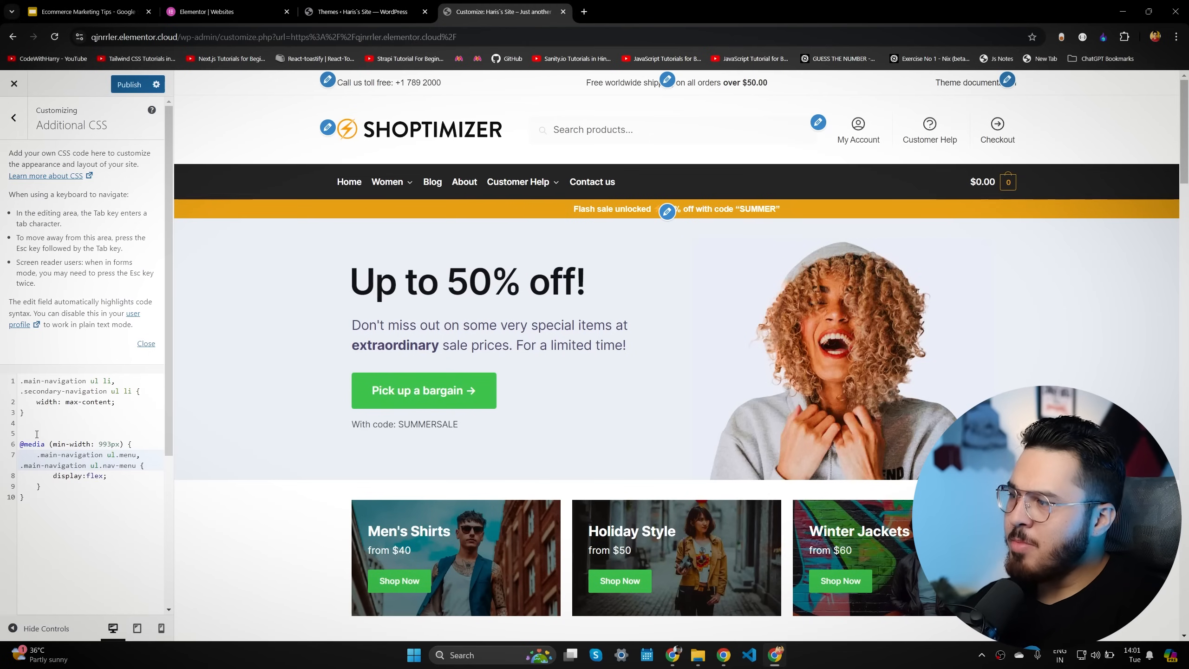
Move the width rule into the 993px media query, publish, and close the Customizer
left_click_drag(25, 413, 2, 382)
key("ctrl+c")
key("BackSpace")
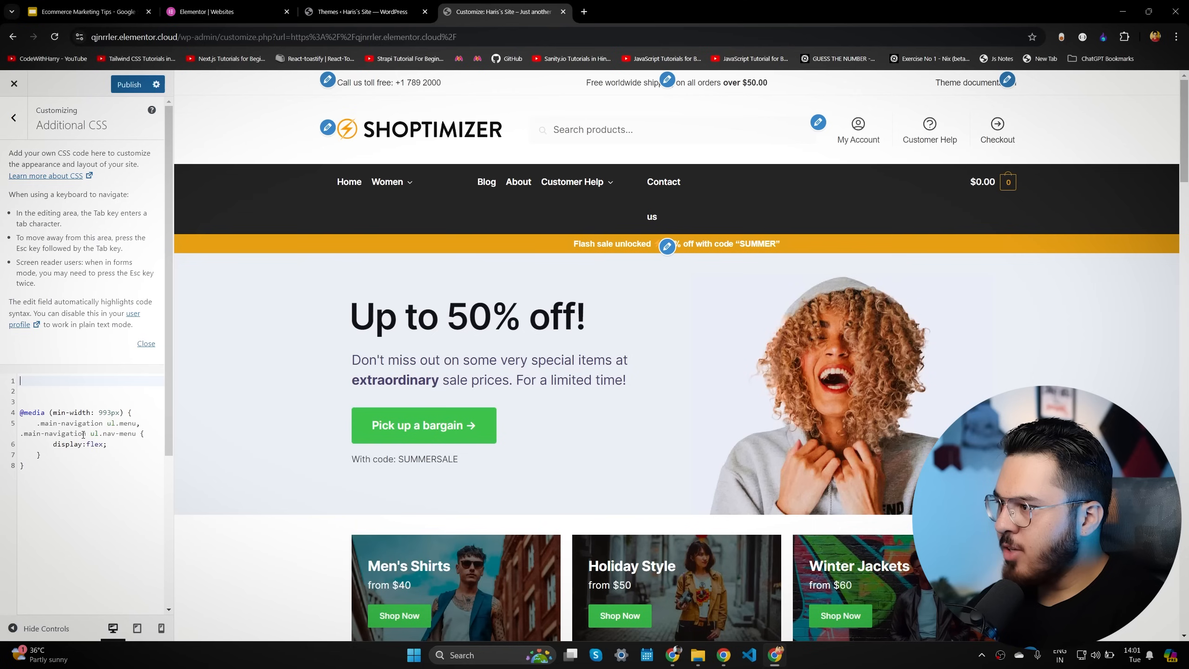
left_click(150, 411)
key("ctrl+v")
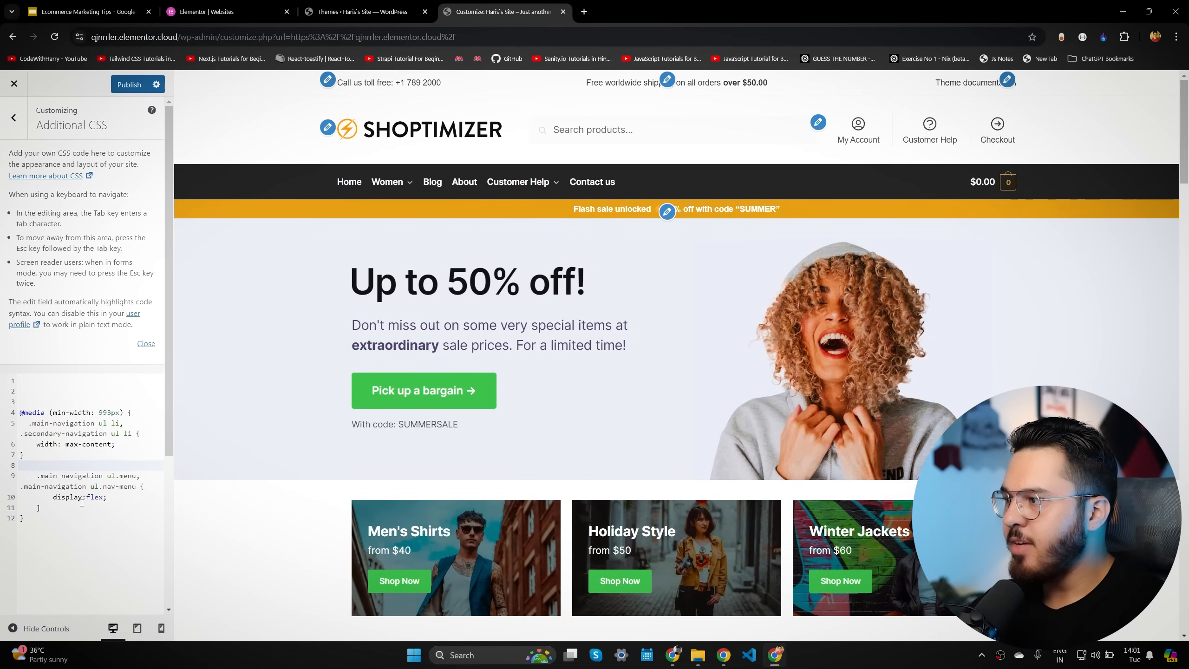
left_click(139, 80)
mouse_move(389, 183)
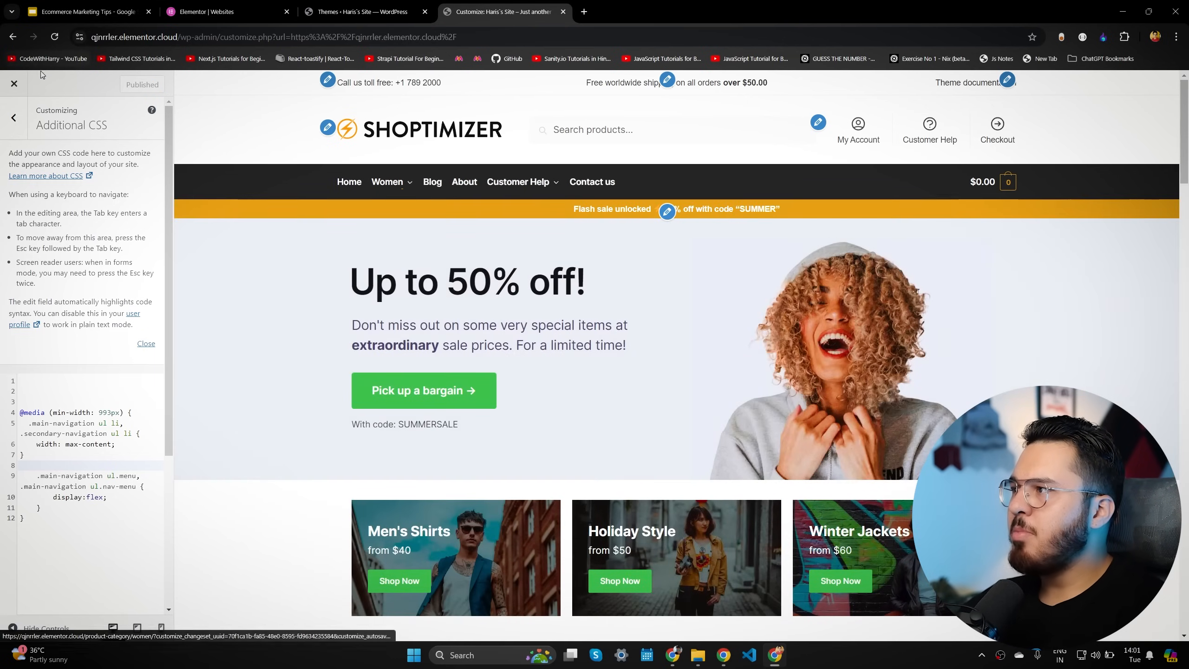
left_click(14, 84)
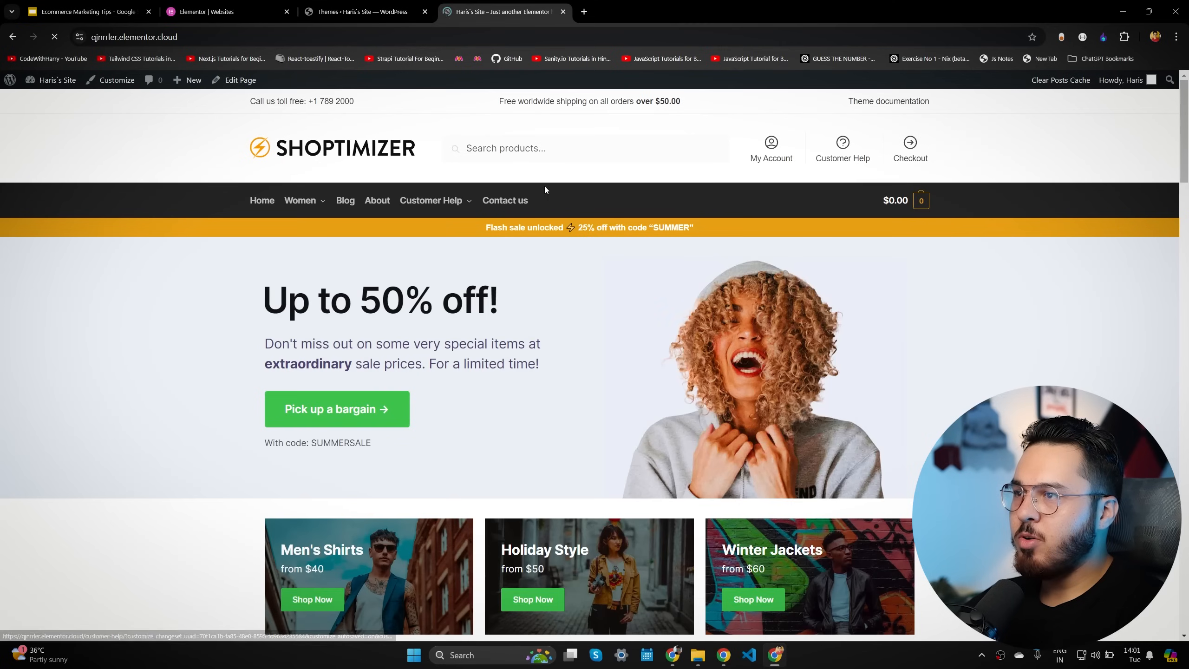
Preview the storefront at 420 px phone width and open its Customer Help page
right_click(158, 274)
left_click(214, 590)
right_click(154, 302)
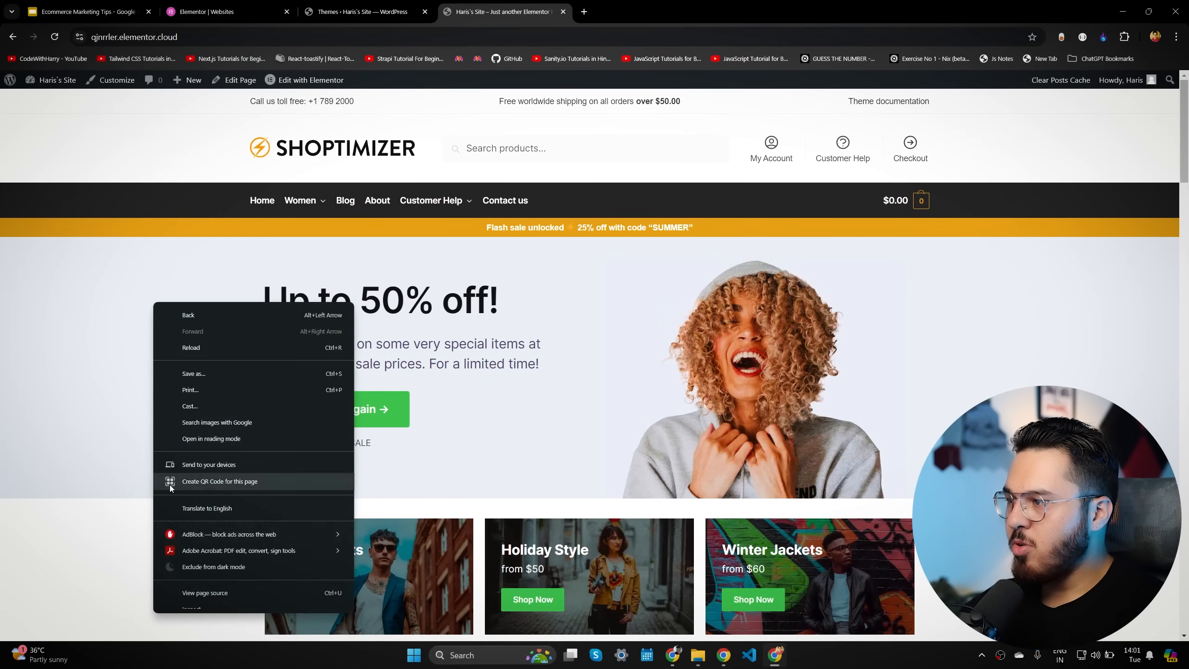
left_click(191, 614)
scroll(152, 303, "down", 3)
right_click(176, 247)
left_click(214, 553)
left_click_drag(723, 238, 664, 239)
left_click(544, 150)
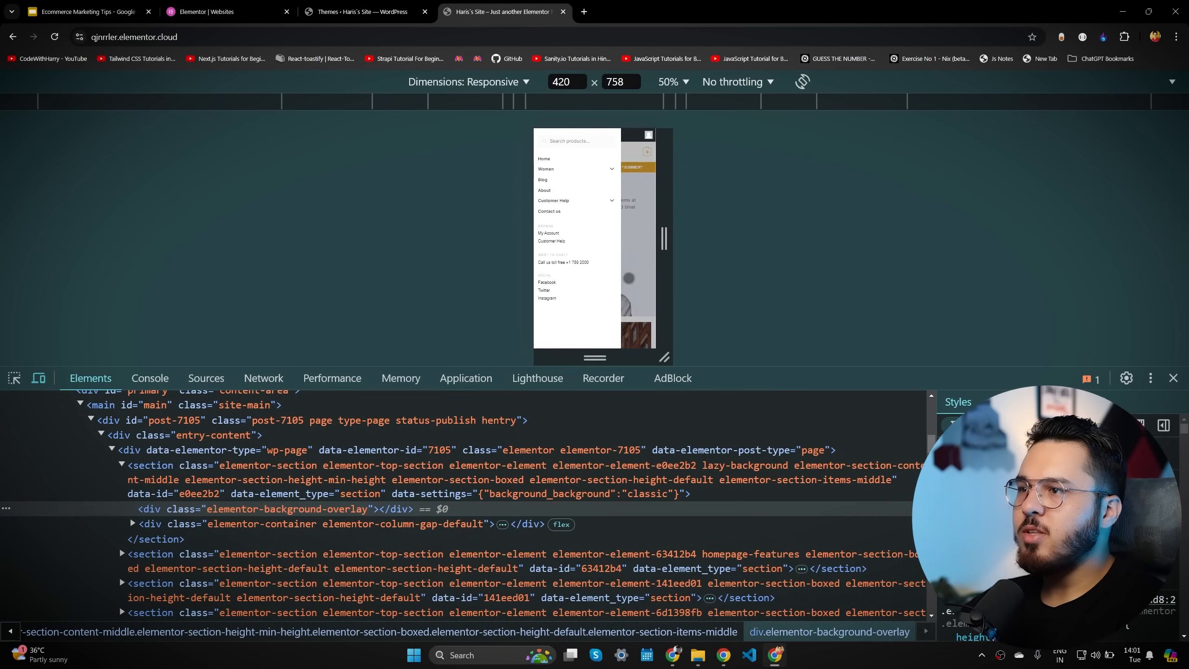
left_click(602, 200)
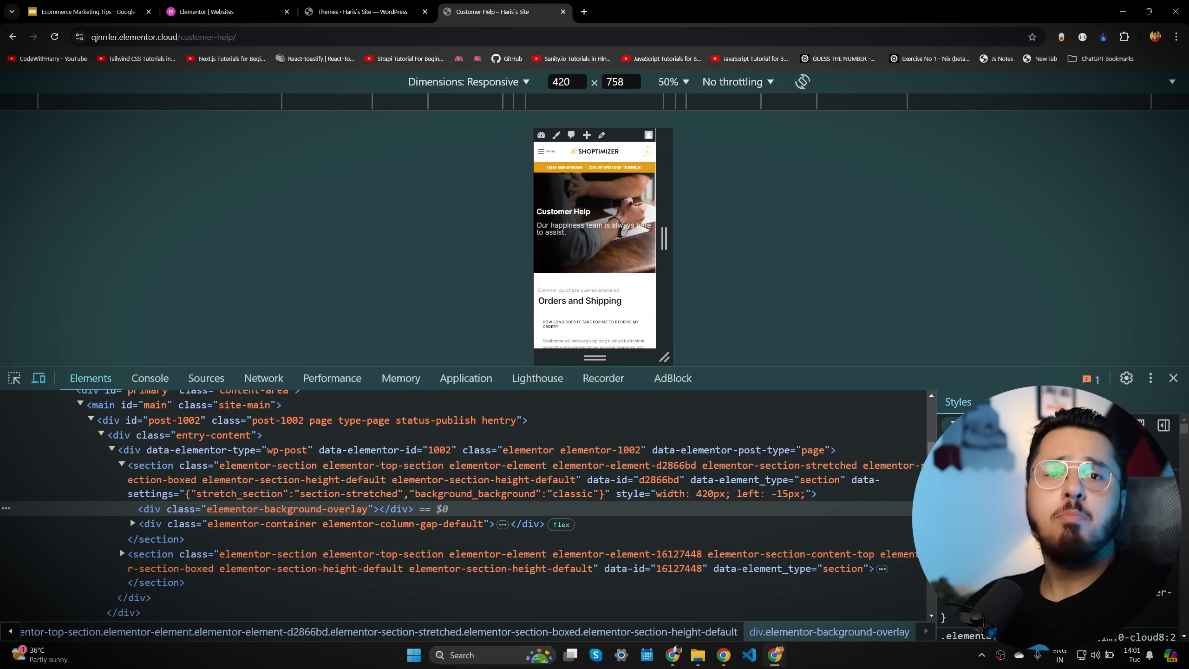
key("F12")
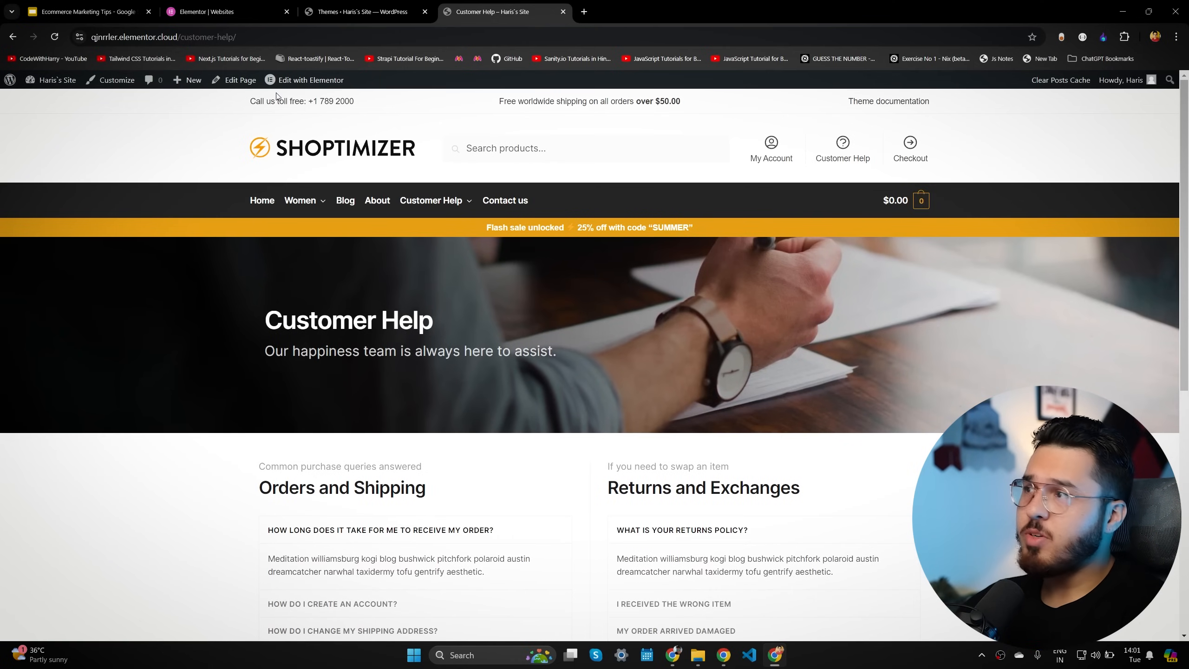
Return to the desktop home page and open it in the Elementor editor
scroll(625, 540, "down", 5)
scroll(625, 540, "up", 5)
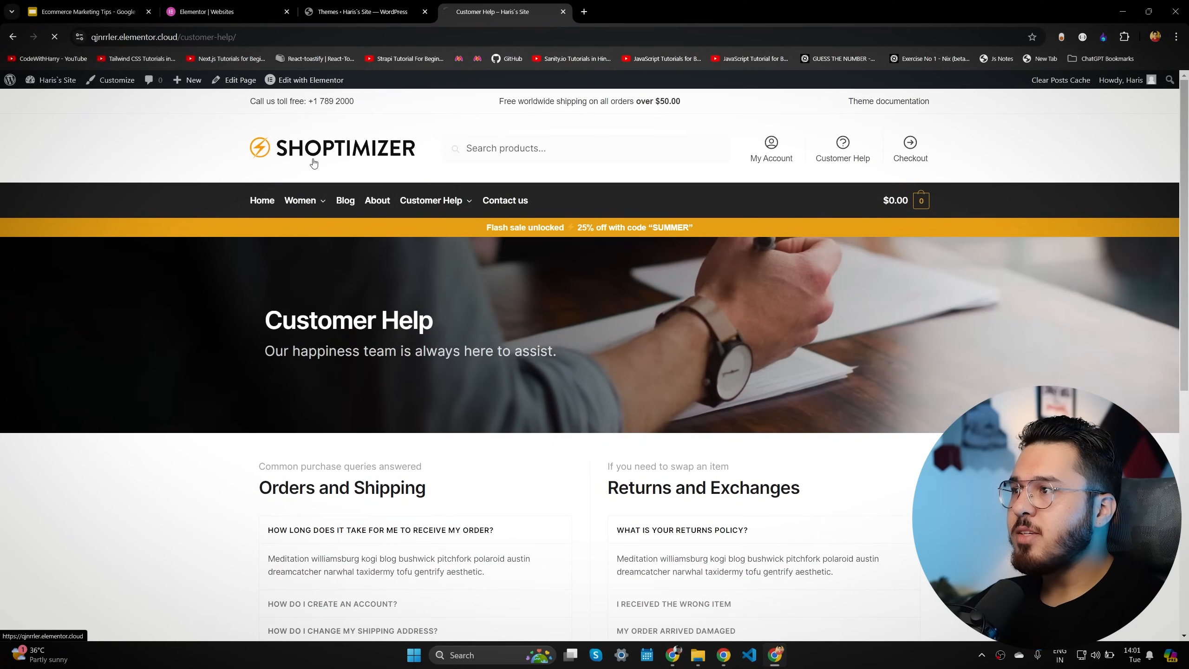
left_click(314, 162)
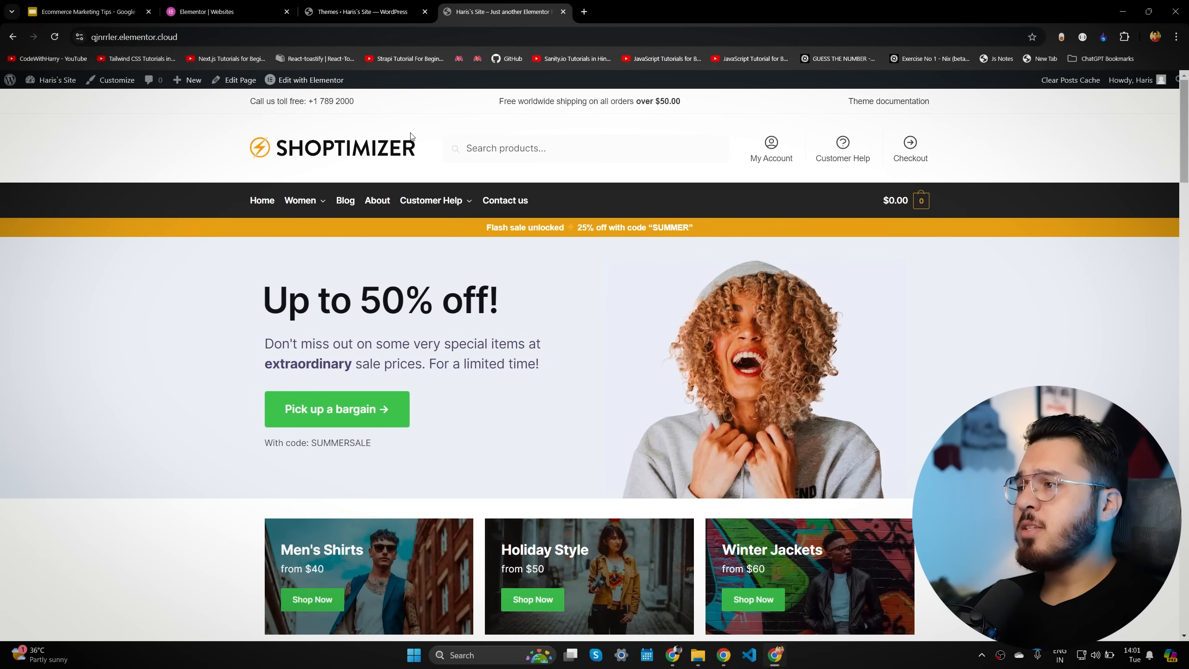
left_click_drag(331, 304, 439, 359)
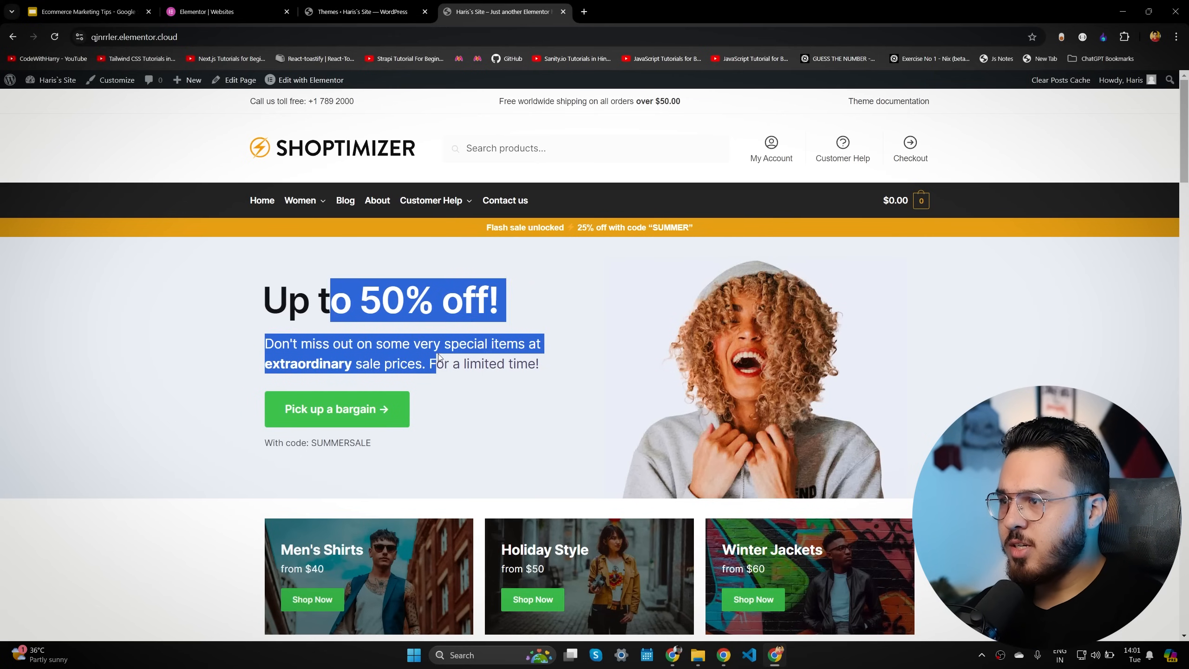
left_click(310, 80)
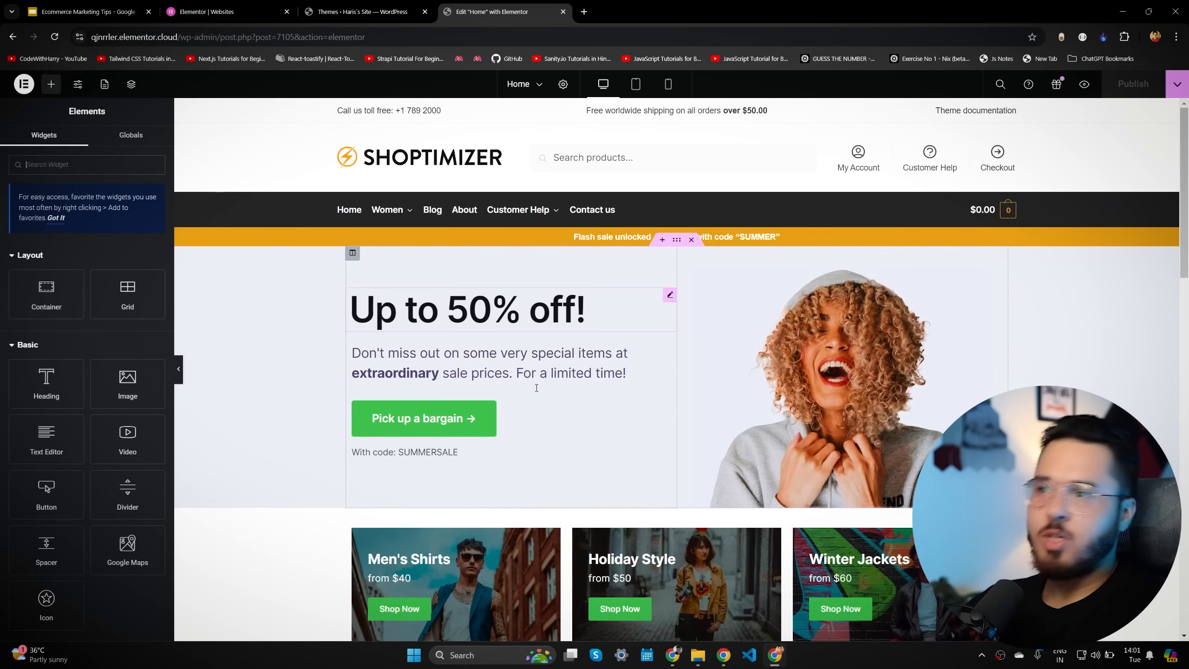
Change 'very' to 'amazing' so the hero paragraph reads 'some amazing special items'
left_click(464, 313)
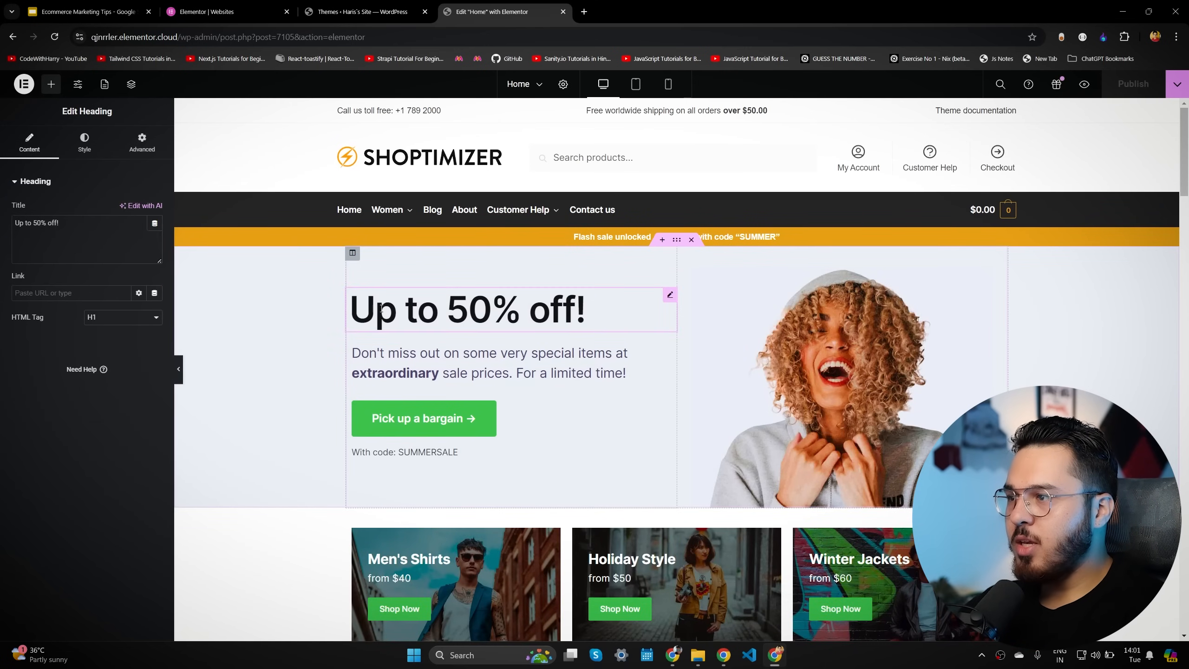
key("shift+Left")
key("shift+Left")
key("shift+Left")
key("shift+Left")
key("shift+Left")
key("shift+Left")
key("shift+Left")
key("shift+Left")
key("shift+Left")
key("shift+Left")
key("shift+Left")
key("shift+Left")
key("shift+Left")
key("shift+Left")
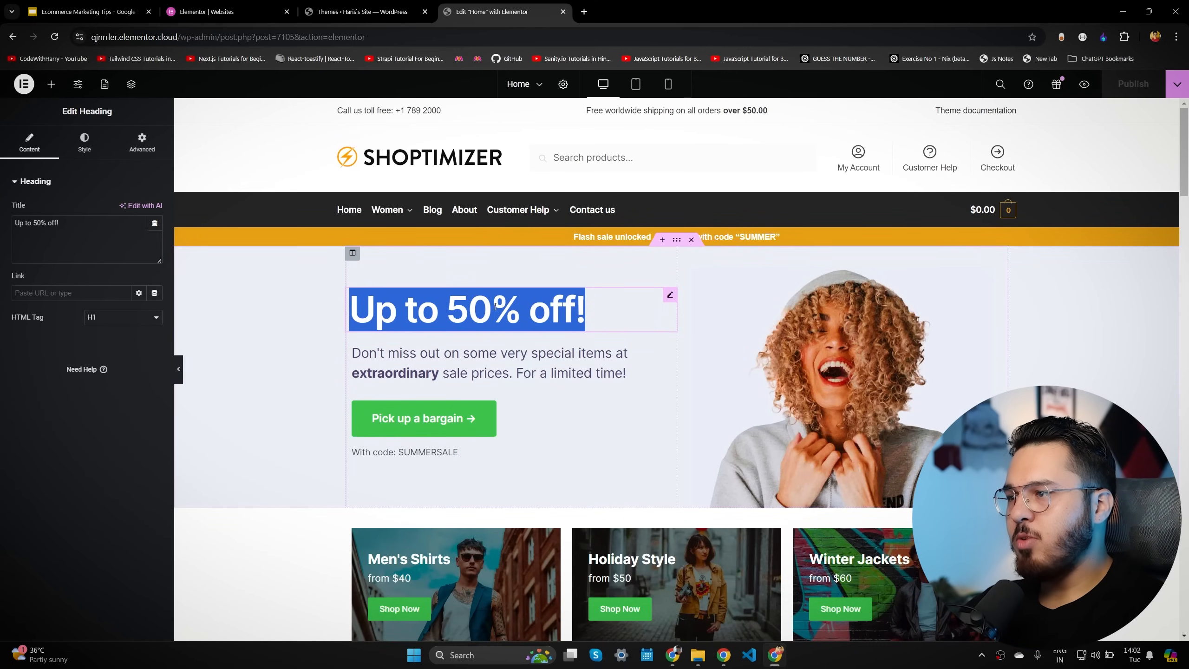
left_click(550, 309)
left_click(356, 352)
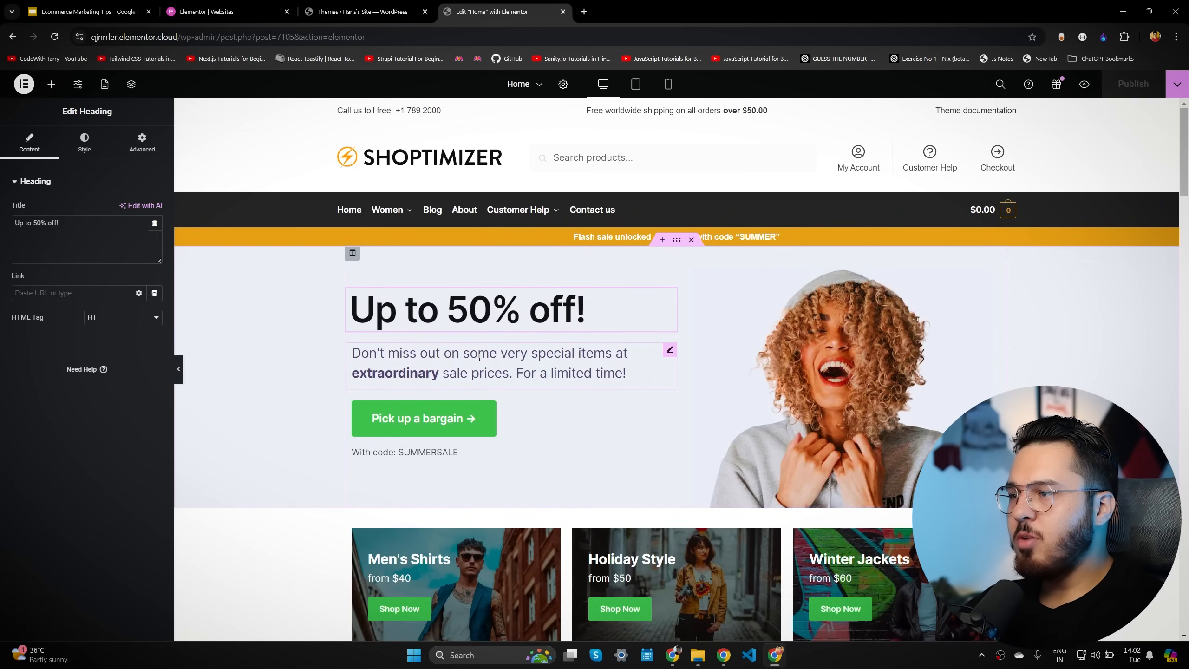
double_click(480, 353)
double_click(515, 353)
key("BackSpace")
type("amazing")
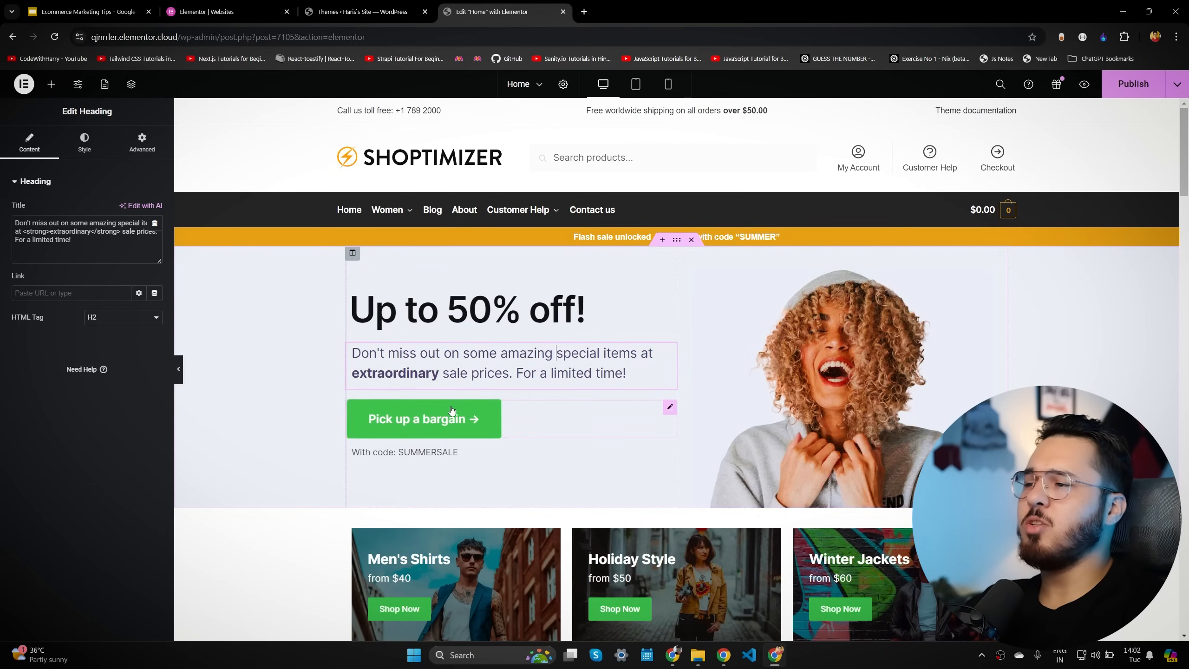
Set the hero button text to 'Shop Now'
left_click(508, 419)
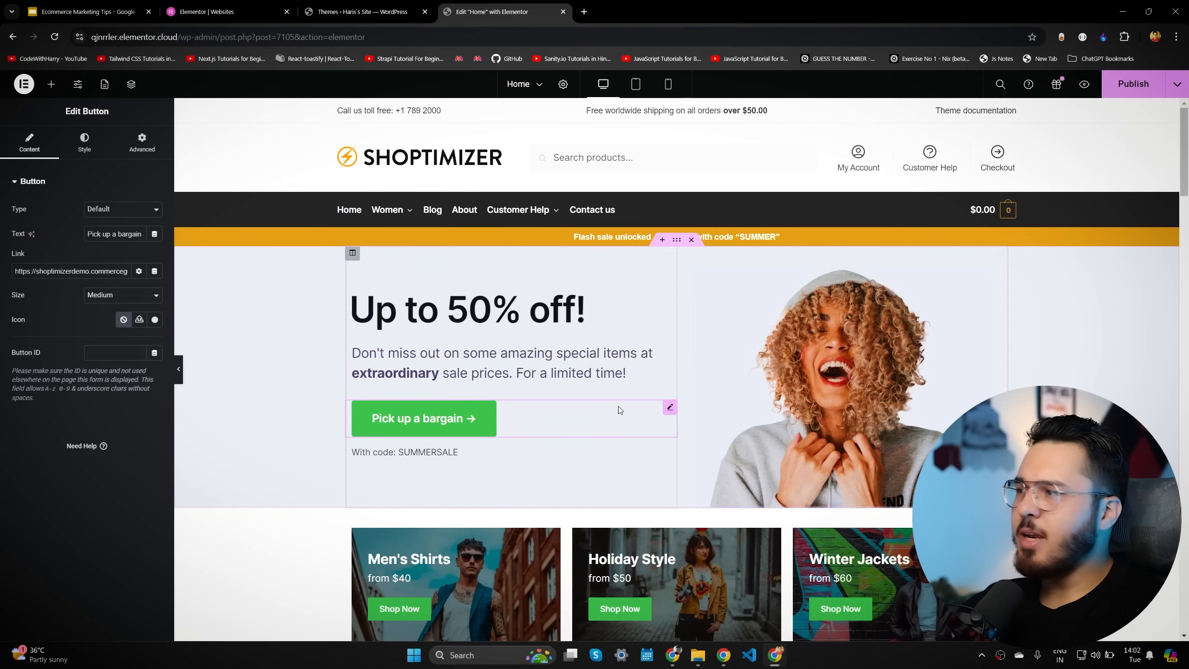
type("jSho")
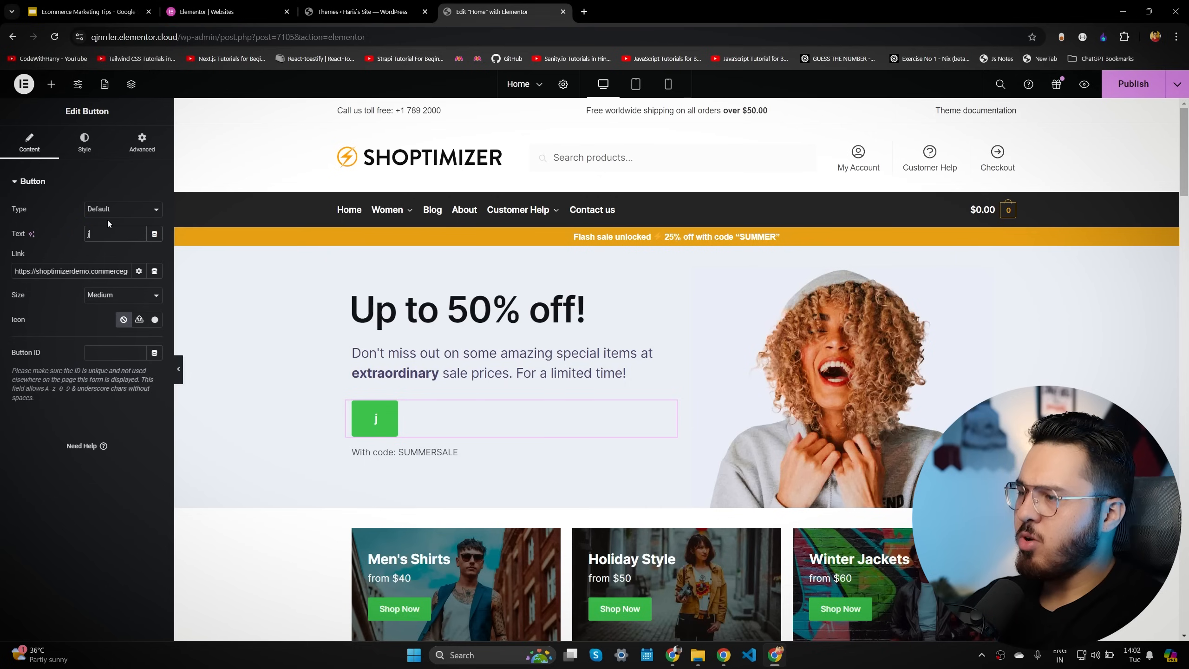
key("BackSpace")
key("BackSpace")
key("BackSpace")
key("BackSpace")
type("Shopw")
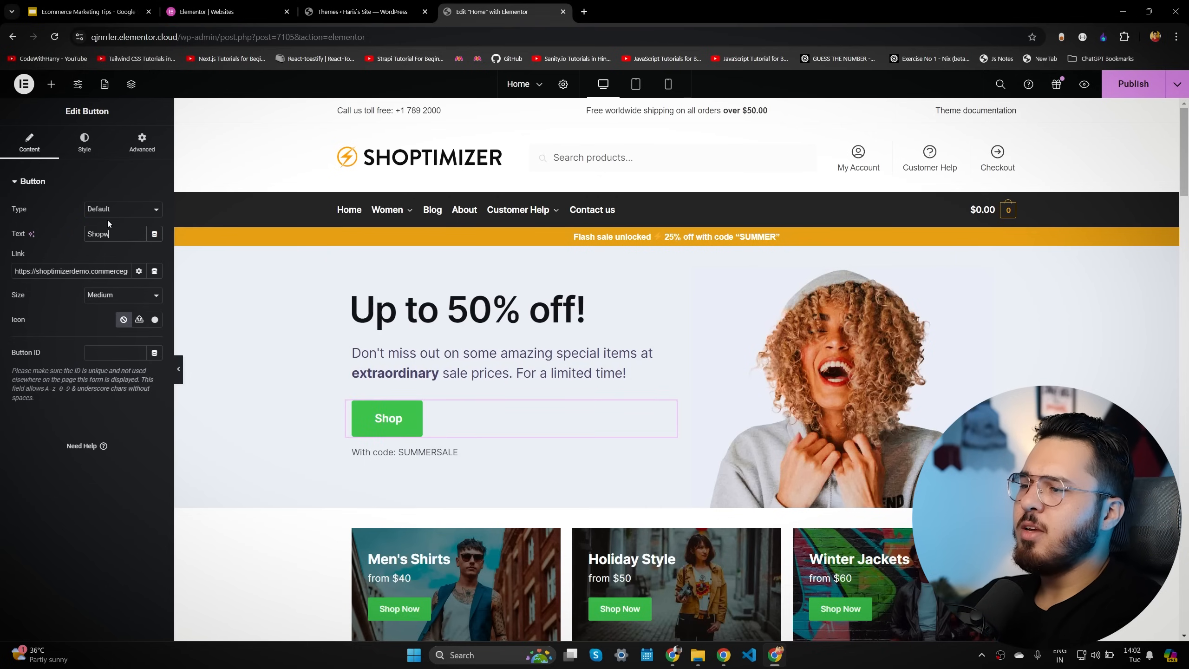
key("BackSpace")
type("Now")
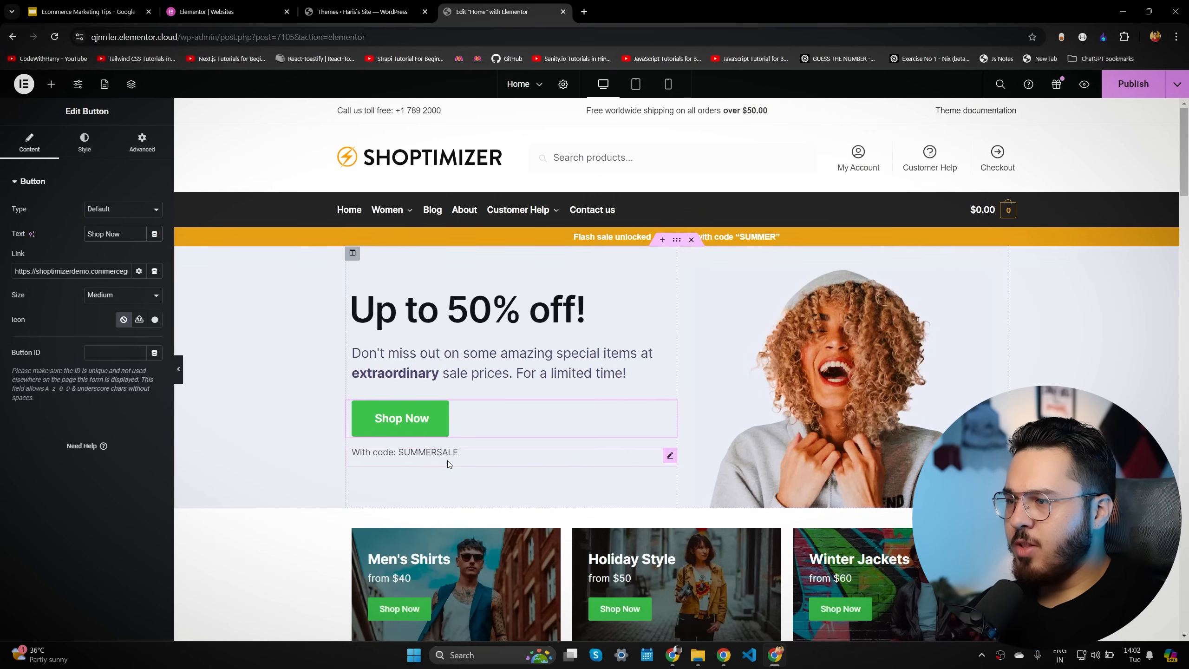
Review the latest items product grid settings and publish the home page
left_click(440, 449)
scroll(523, 471, "down", 7)
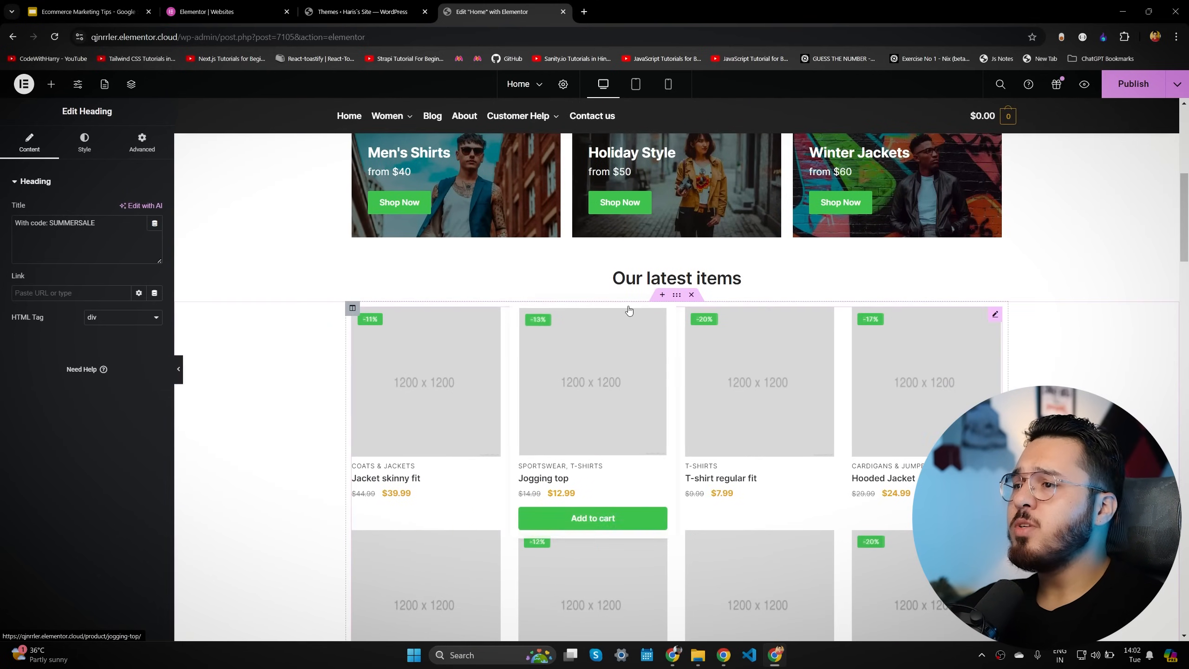
left_click(676, 258)
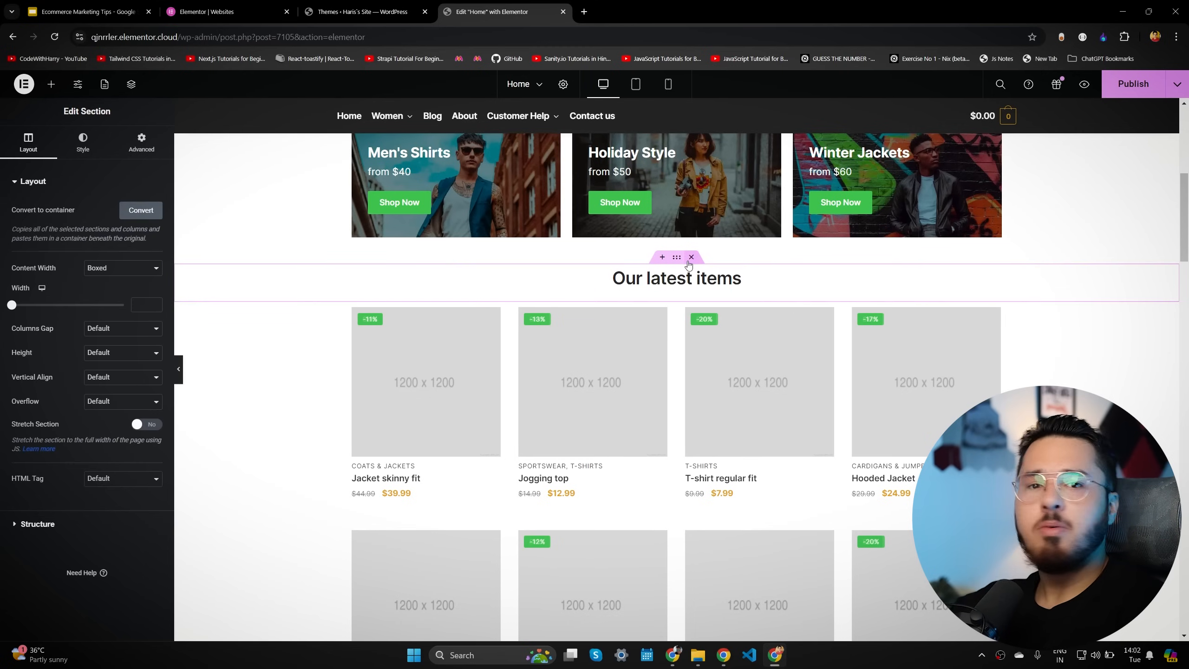
left_click(588, 377)
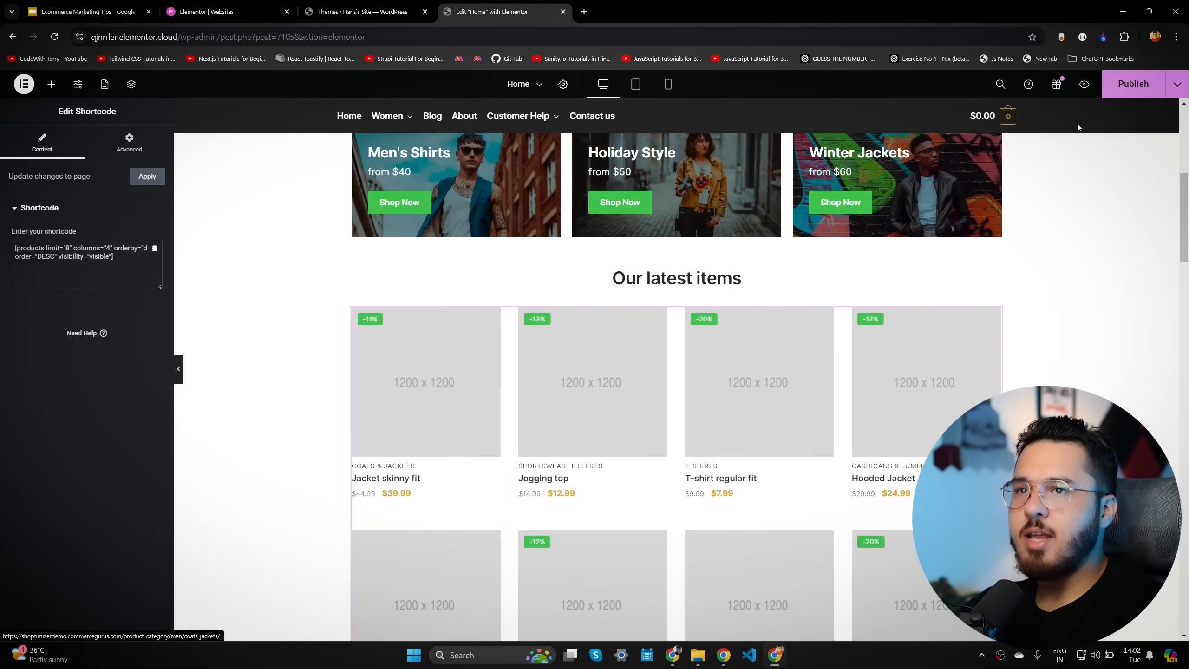
left_click(1134, 83)
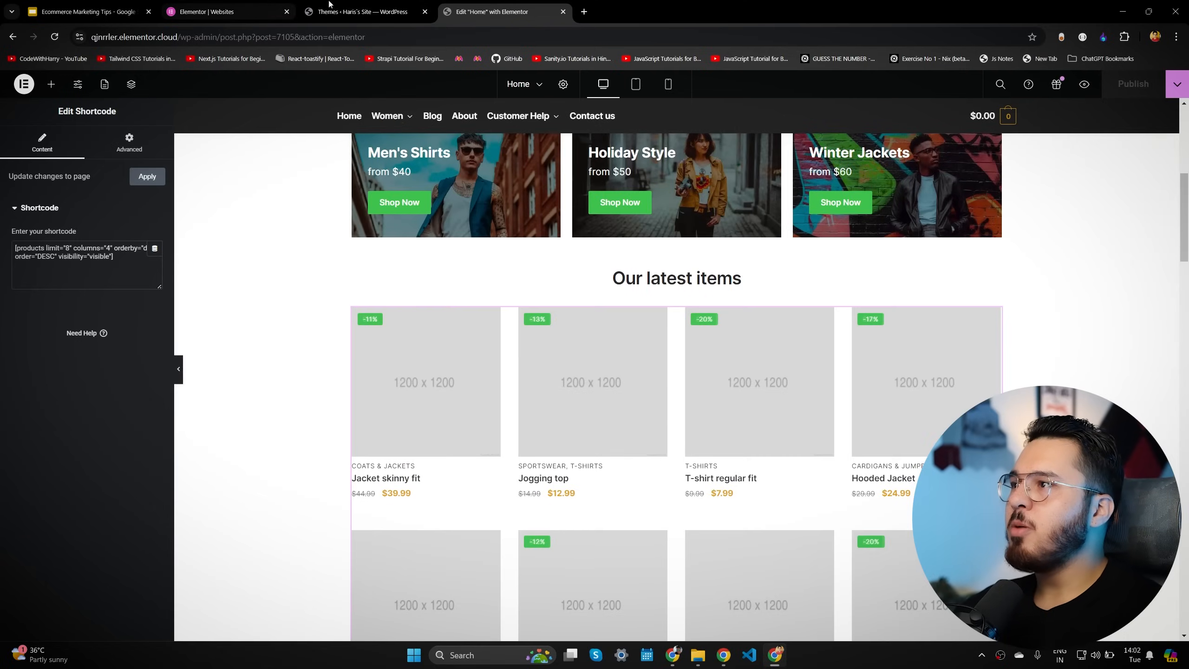
left_click(402, 14)
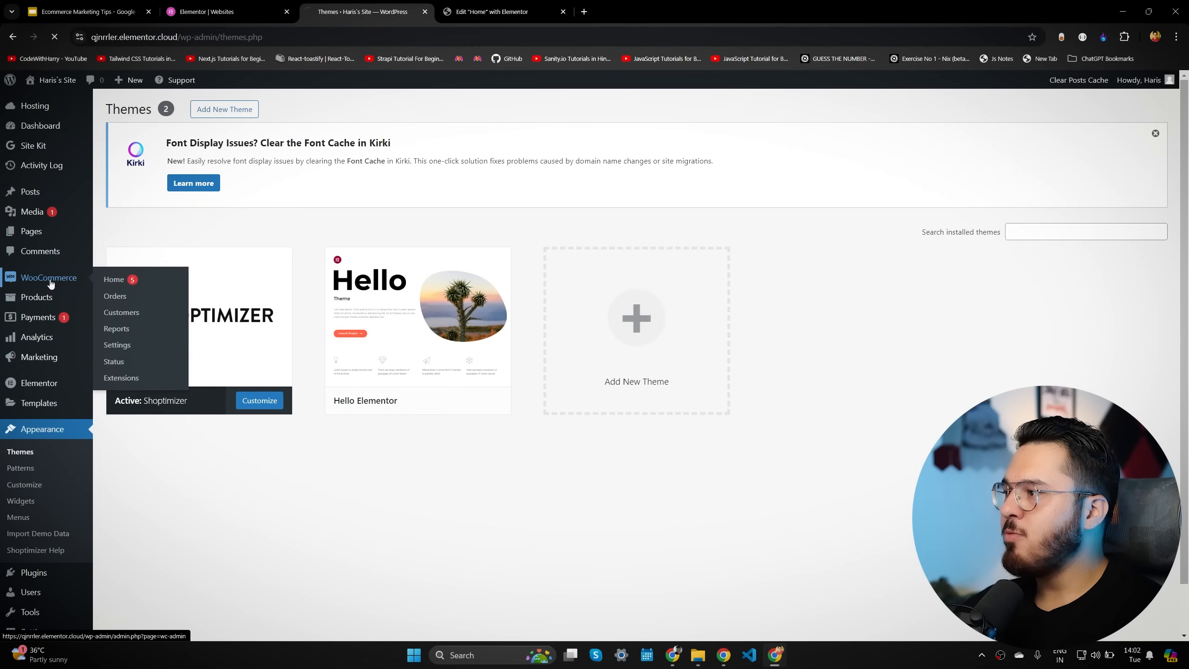
Run the WooCommerce setup wizard through each step and connect the store via Jetpack
left_click(63, 274)
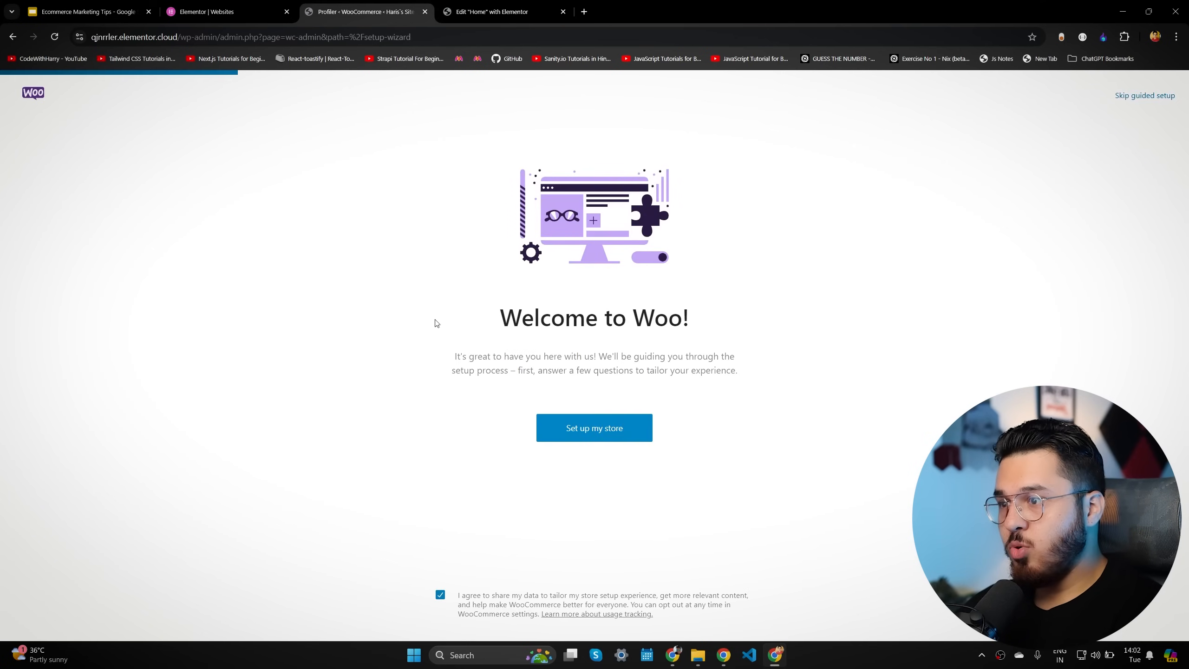
left_click(562, 425)
left_click(643, 420)
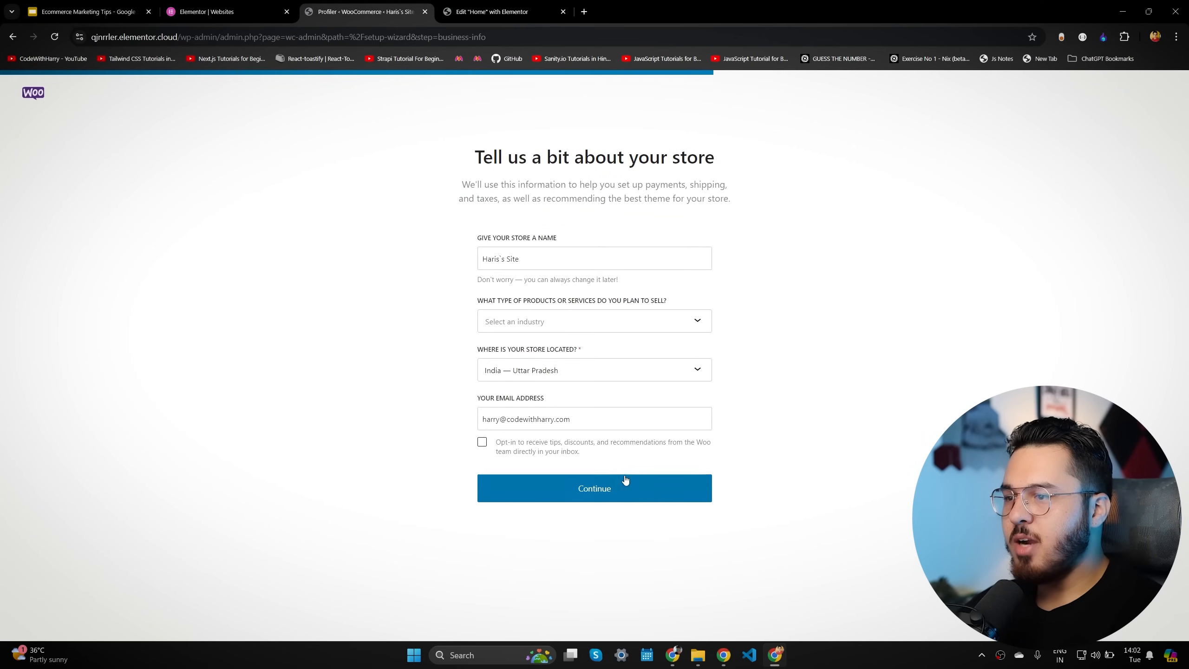
left_click(633, 490)
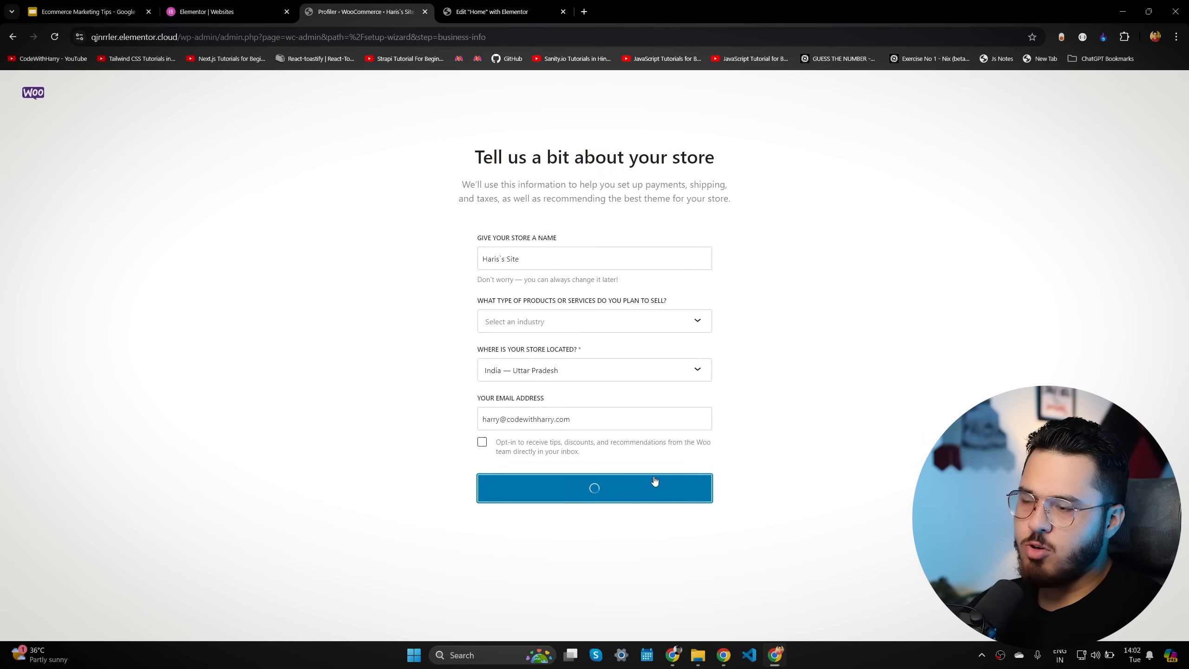
left_click(601, 412)
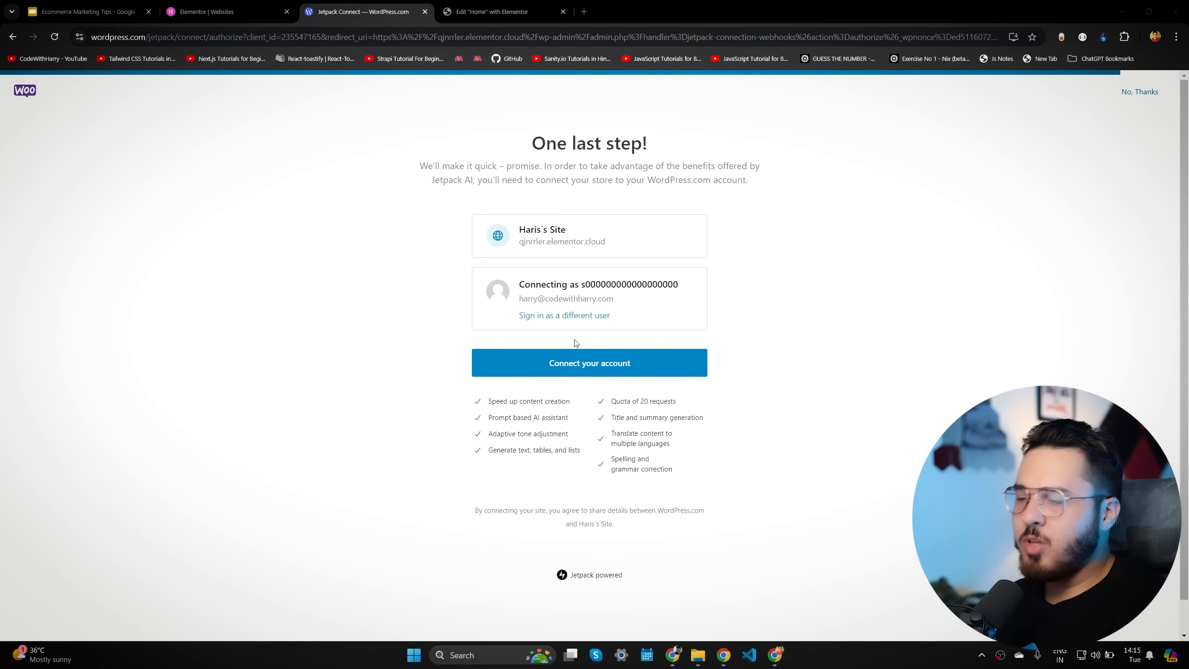
left_click(642, 368)
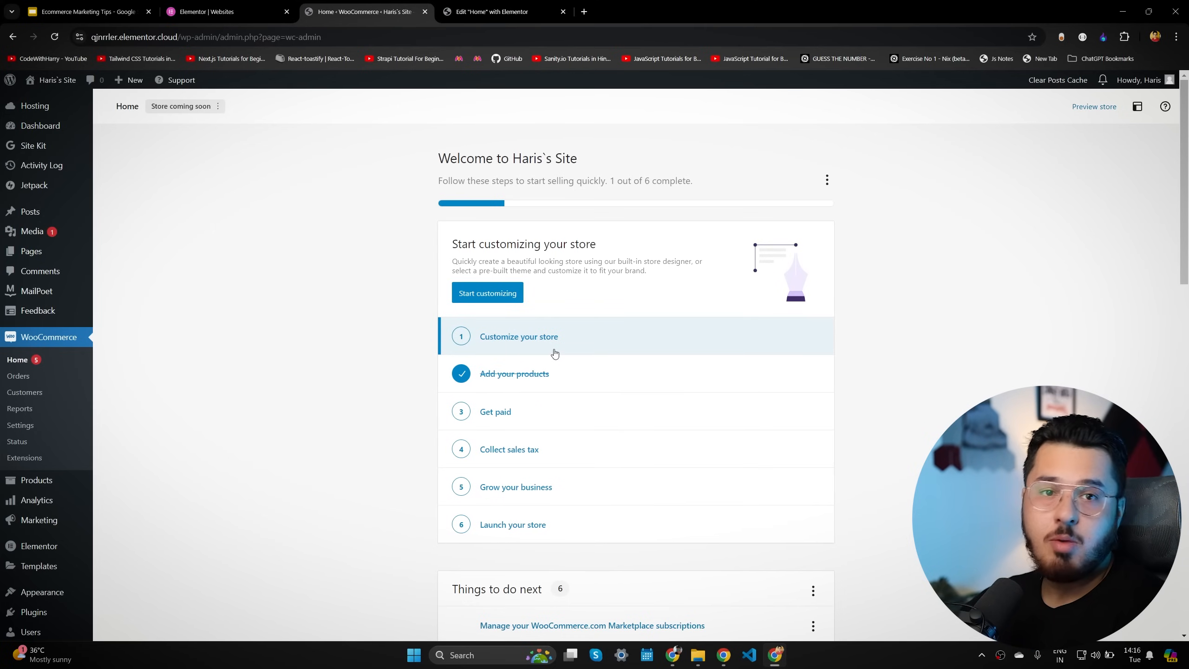
Enable Cash on delivery in the payments task, review its settings, and return to Home
left_click(523, 414)
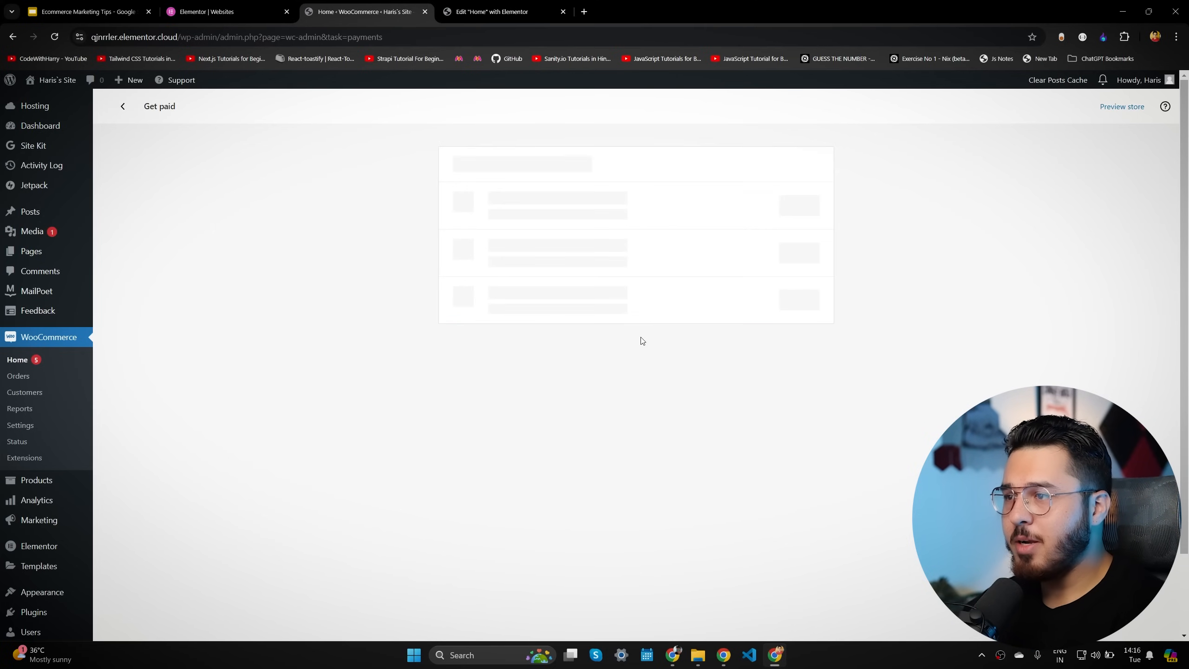
left_click_drag(503, 540, 598, 556)
left_click(600, 557)
left_click(805, 553)
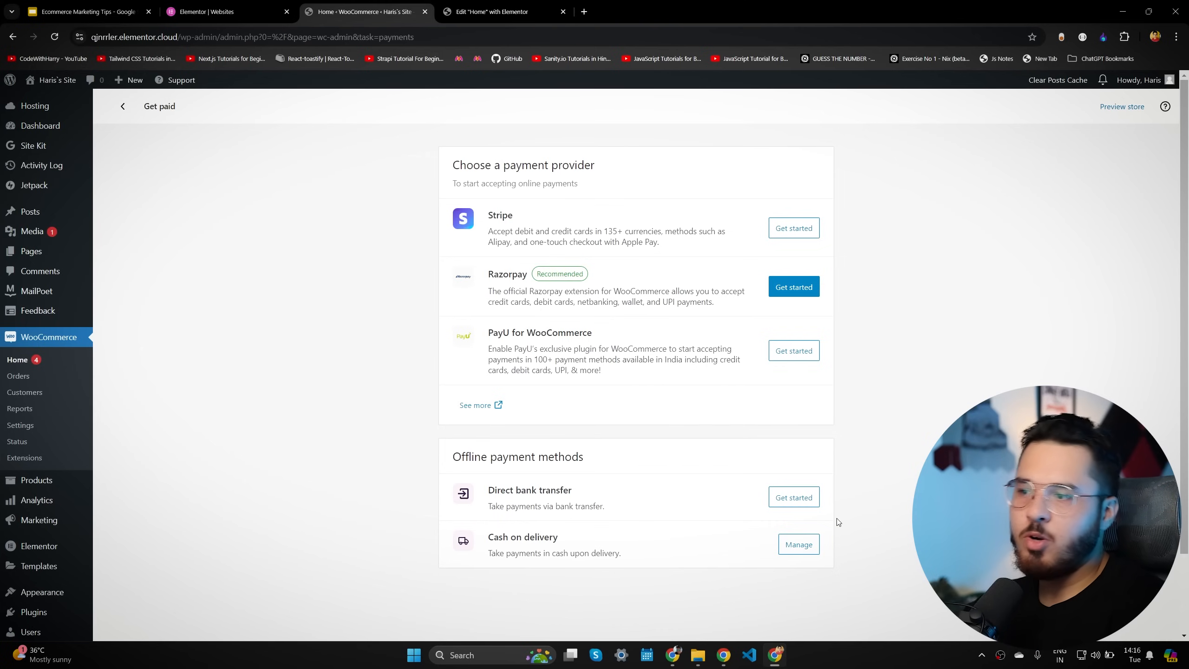
left_click(806, 549)
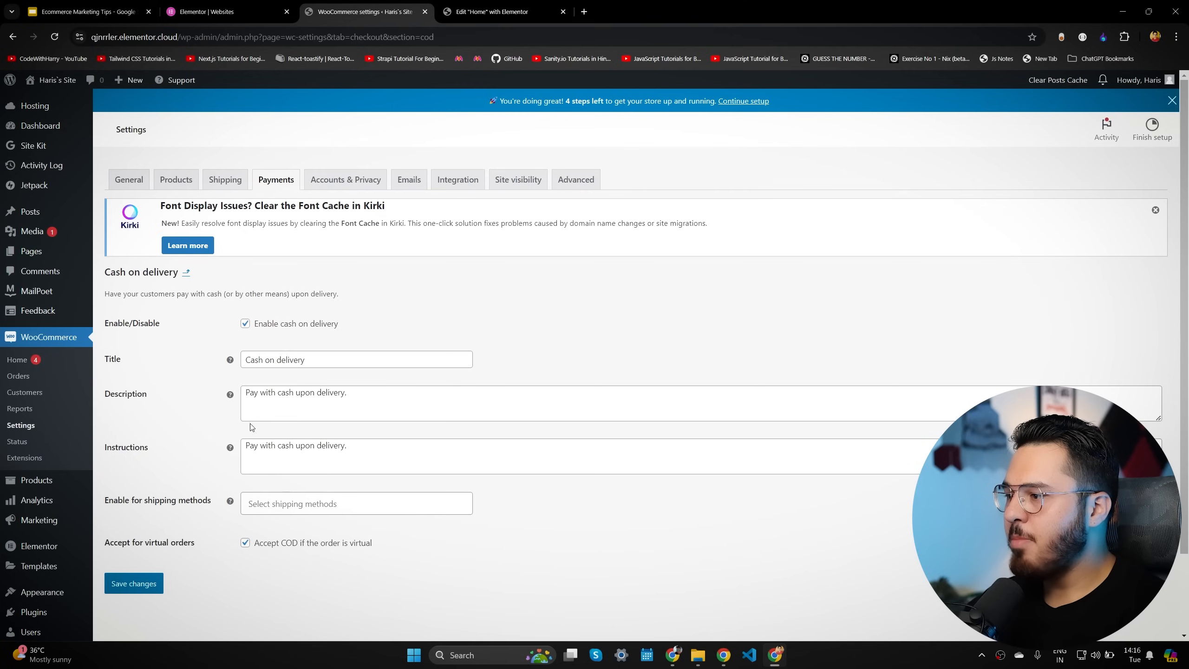
left_click(40, 339)
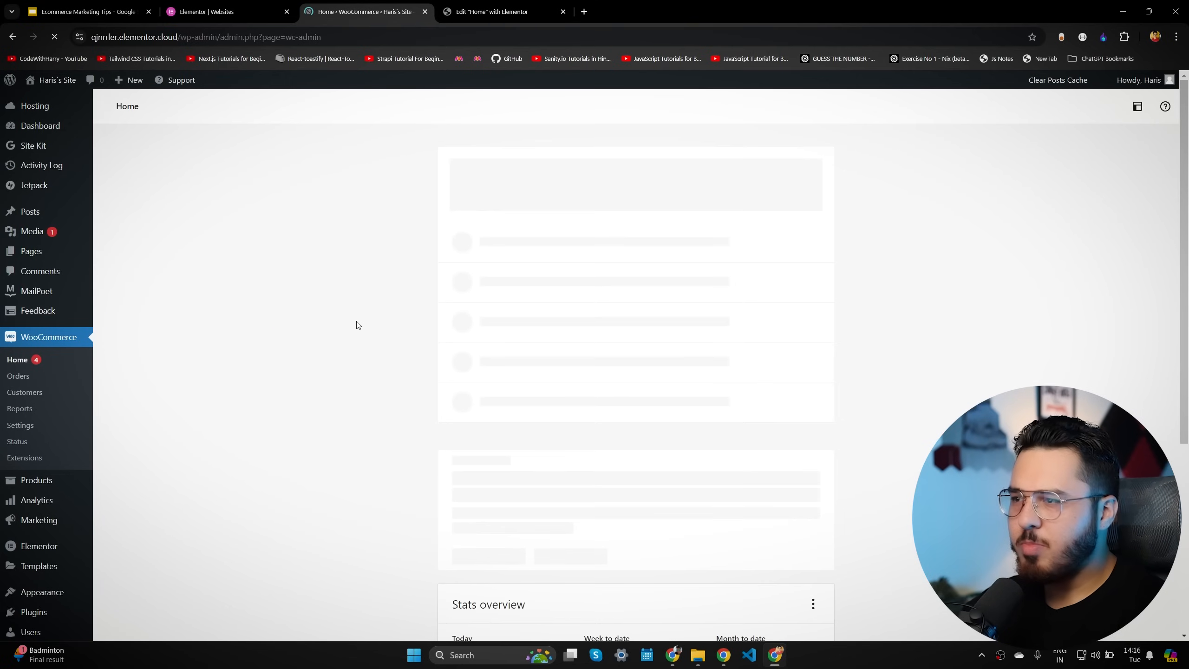
Set the store location from the saved address suggestion
left_click(518, 449)
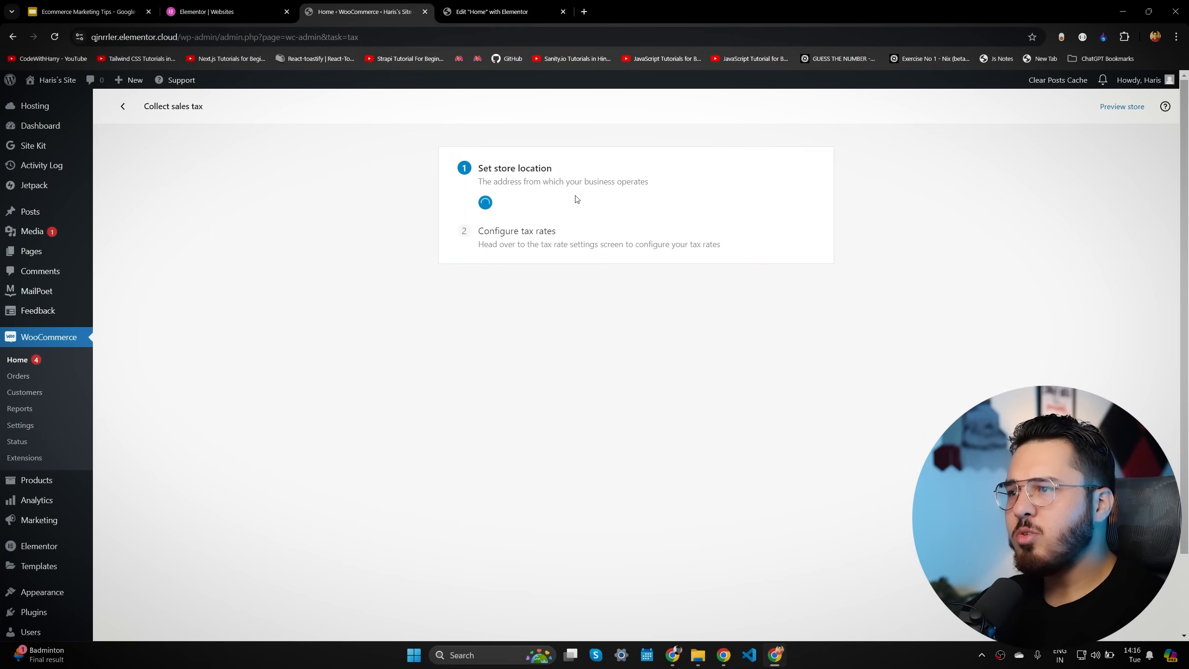
left_click(544, 258)
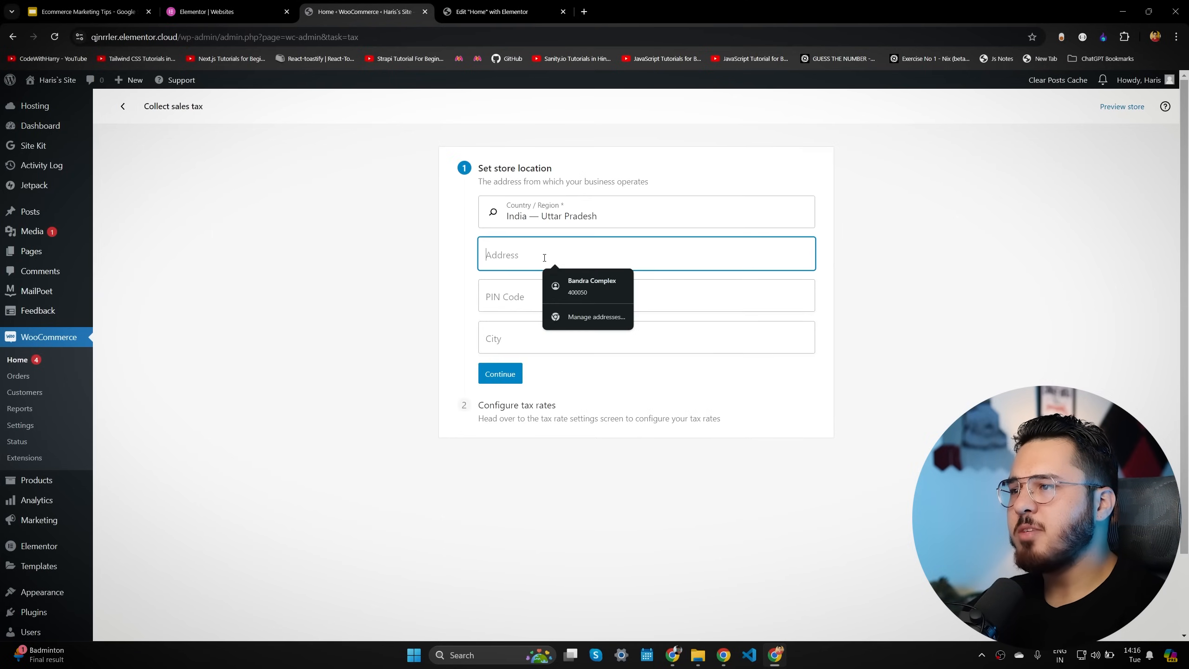
left_click(593, 282)
left_click(500, 374)
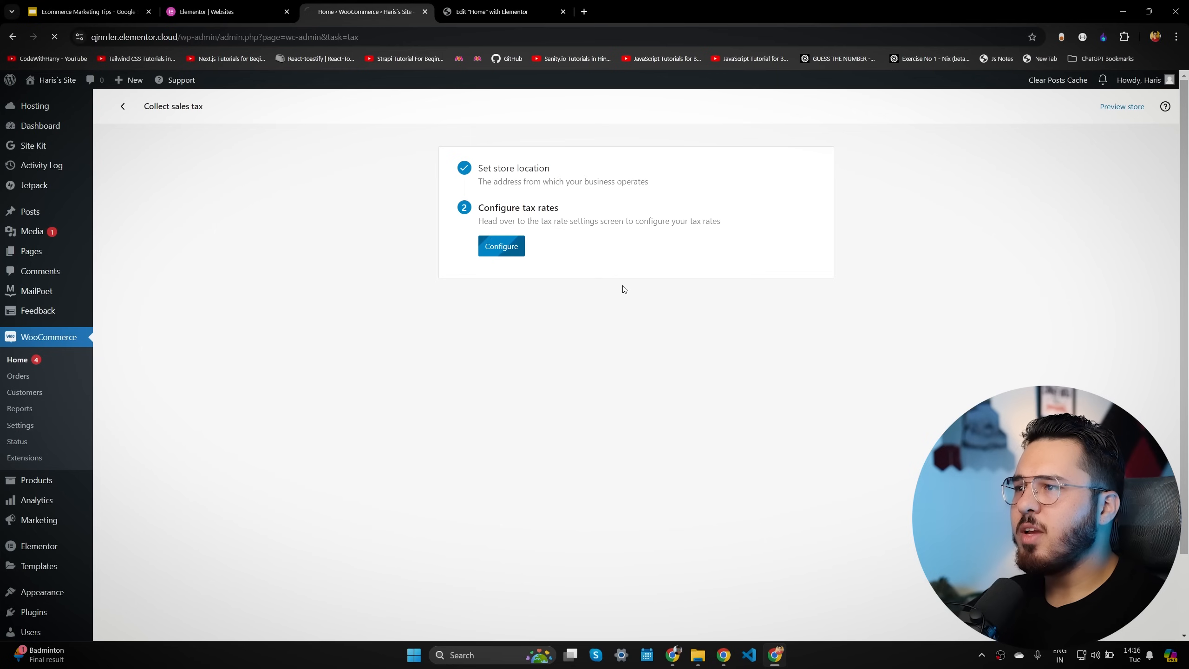
Add and save a standard 18% GST tax rate
left_click(517, 252)
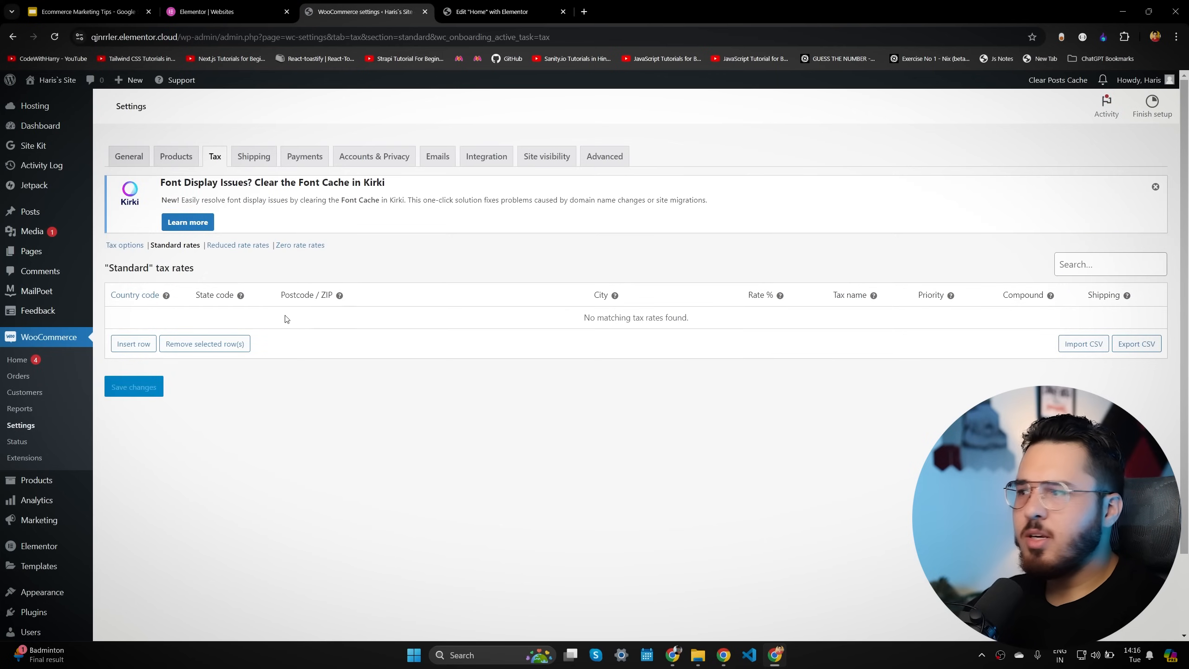
left_click(133, 344)
left_click(557, 321)
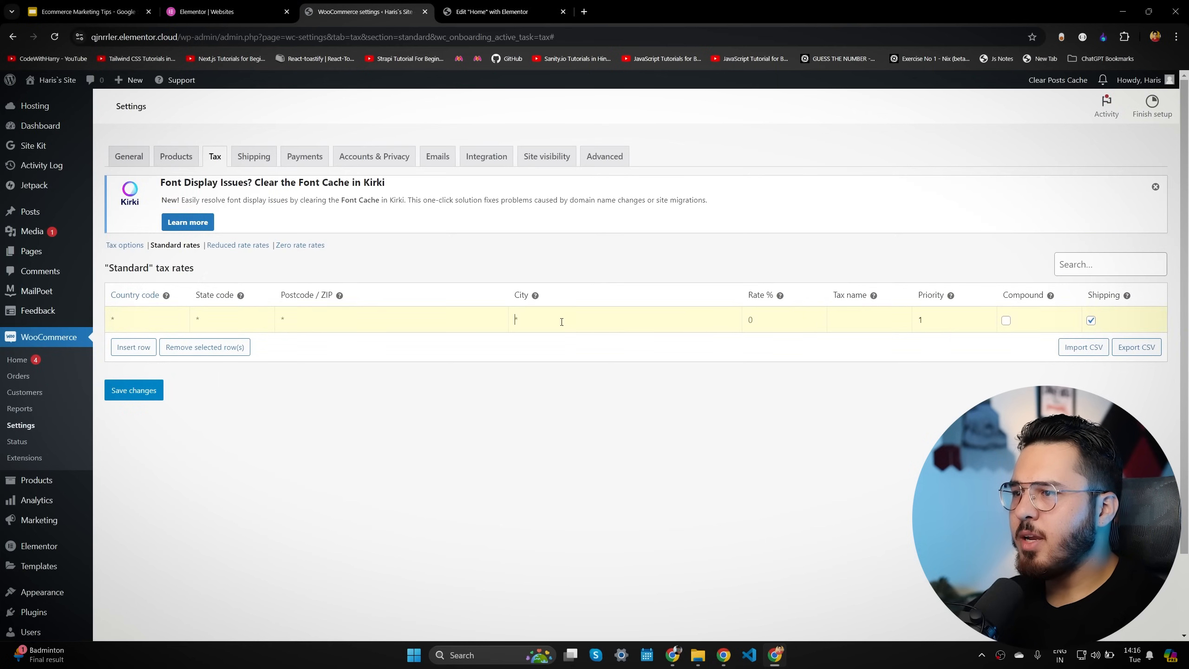
left_click(762, 319)
type("18")
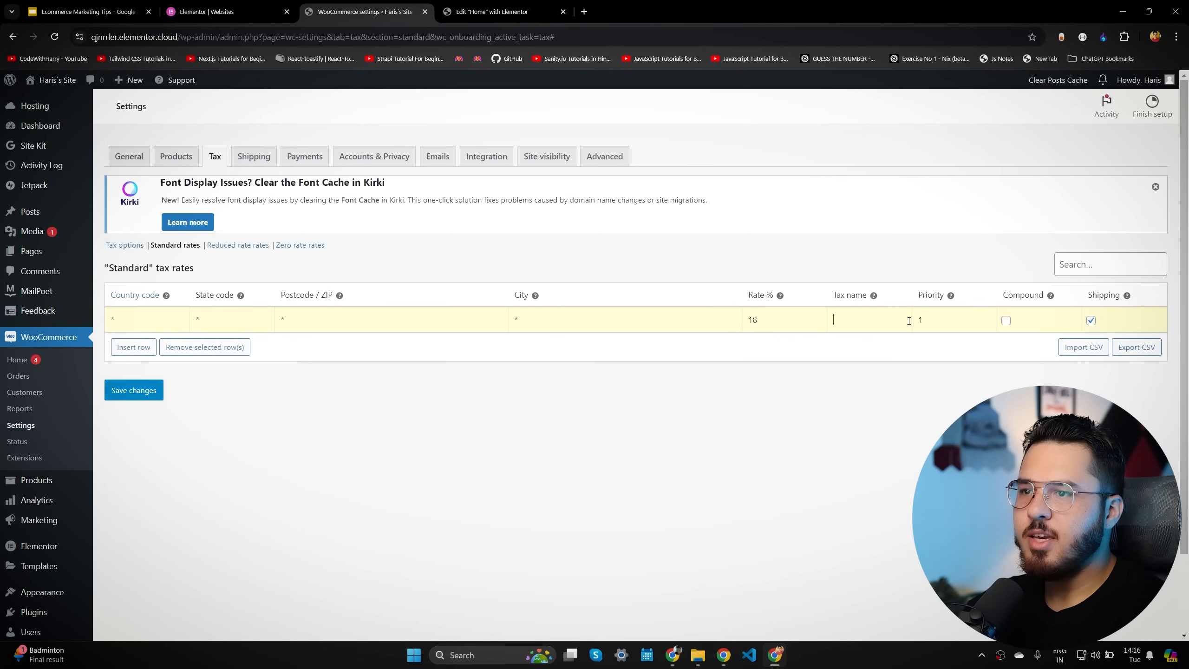
type("GST")
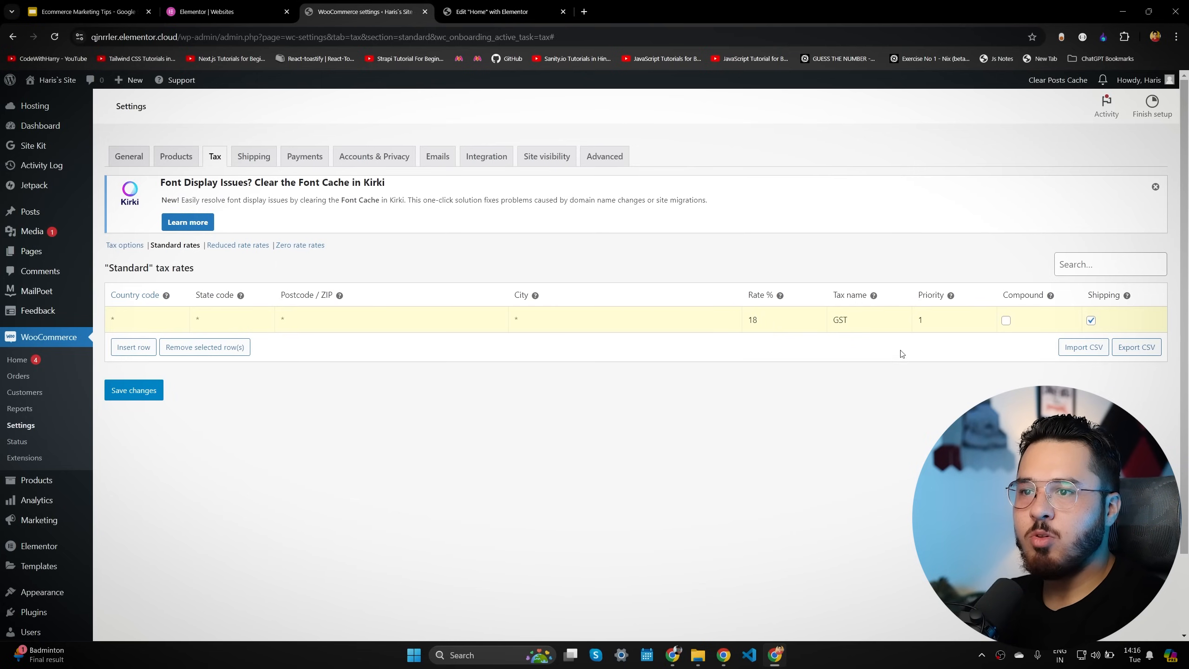
left_click(157, 390)
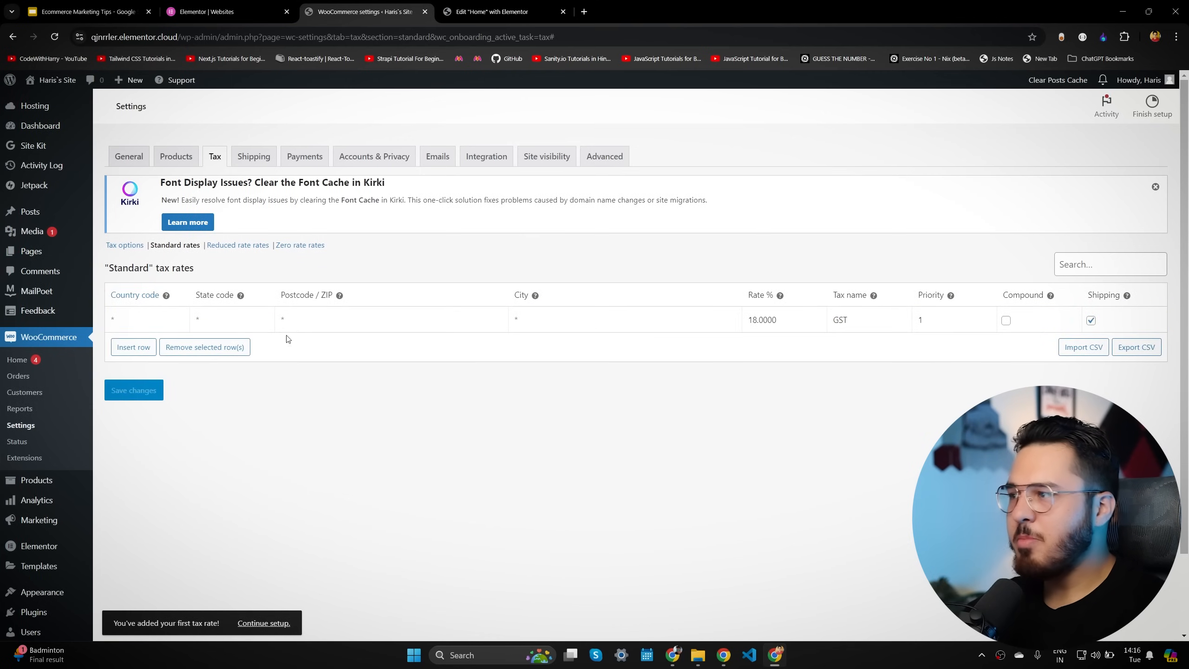
left_click(263, 623)
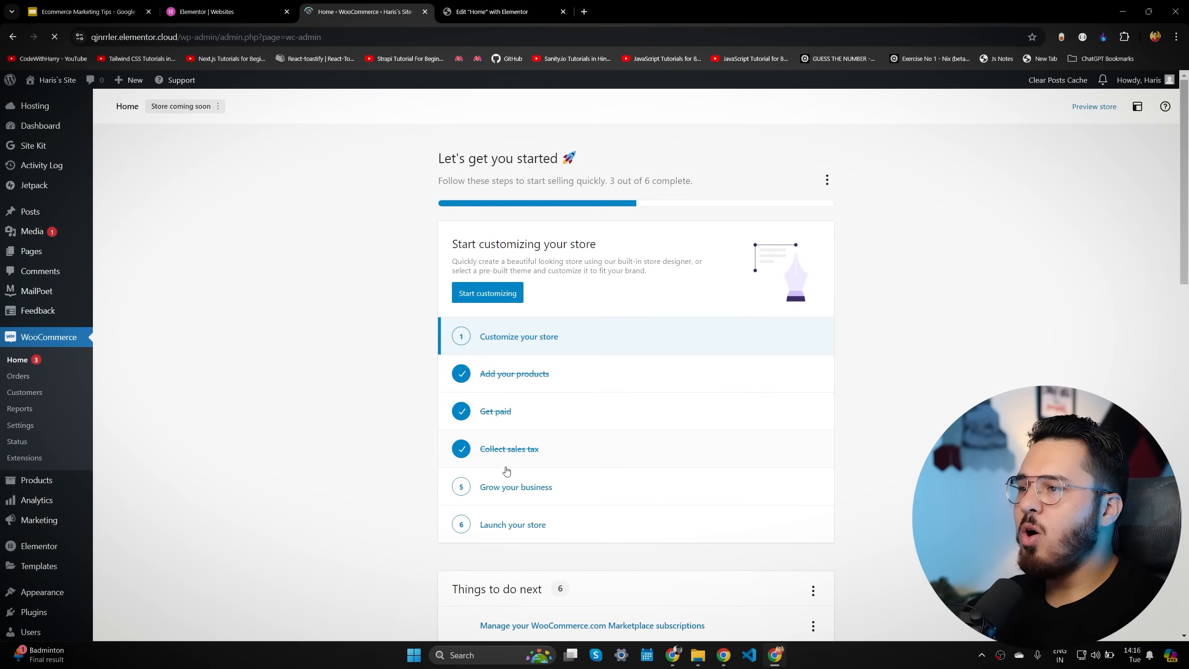
Open the live storefront in a new tab and go to the Silk-blend sweatshirt product page
left_click(517, 490)
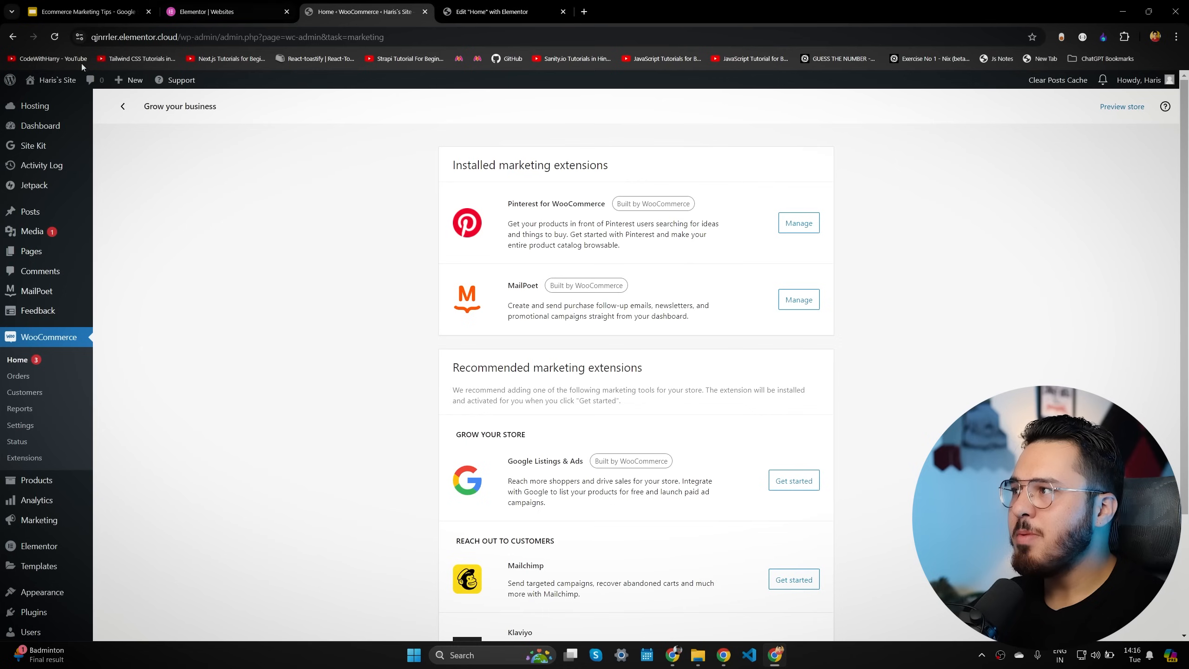
middle_click(55, 99)
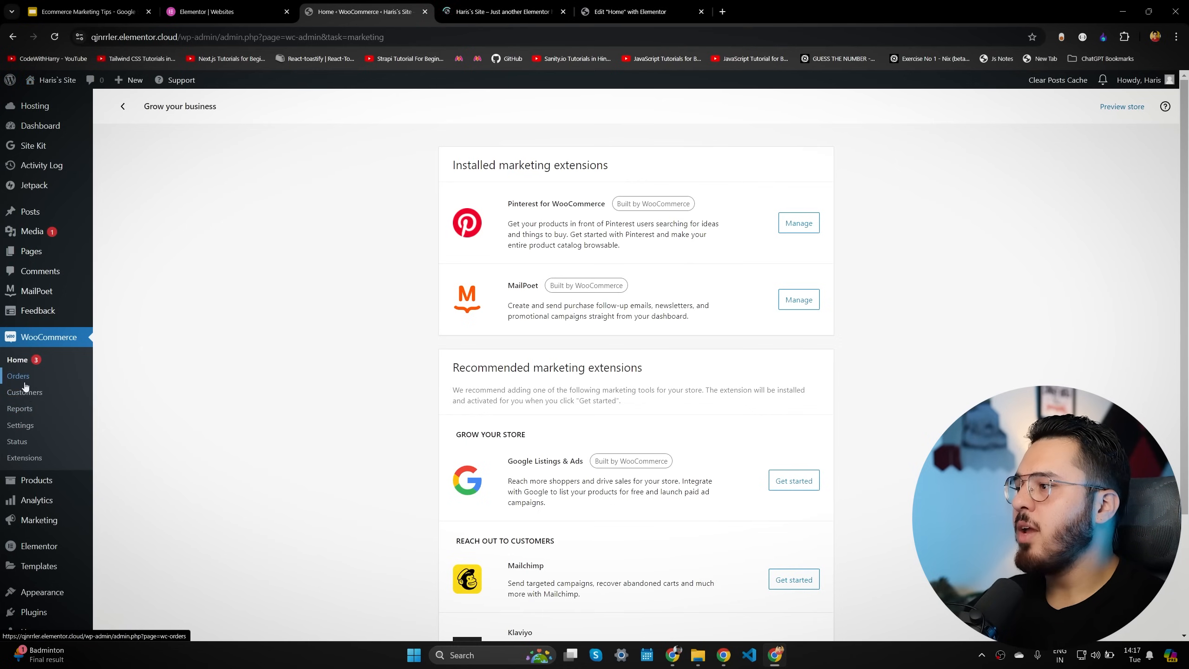
left_click(34, 476)
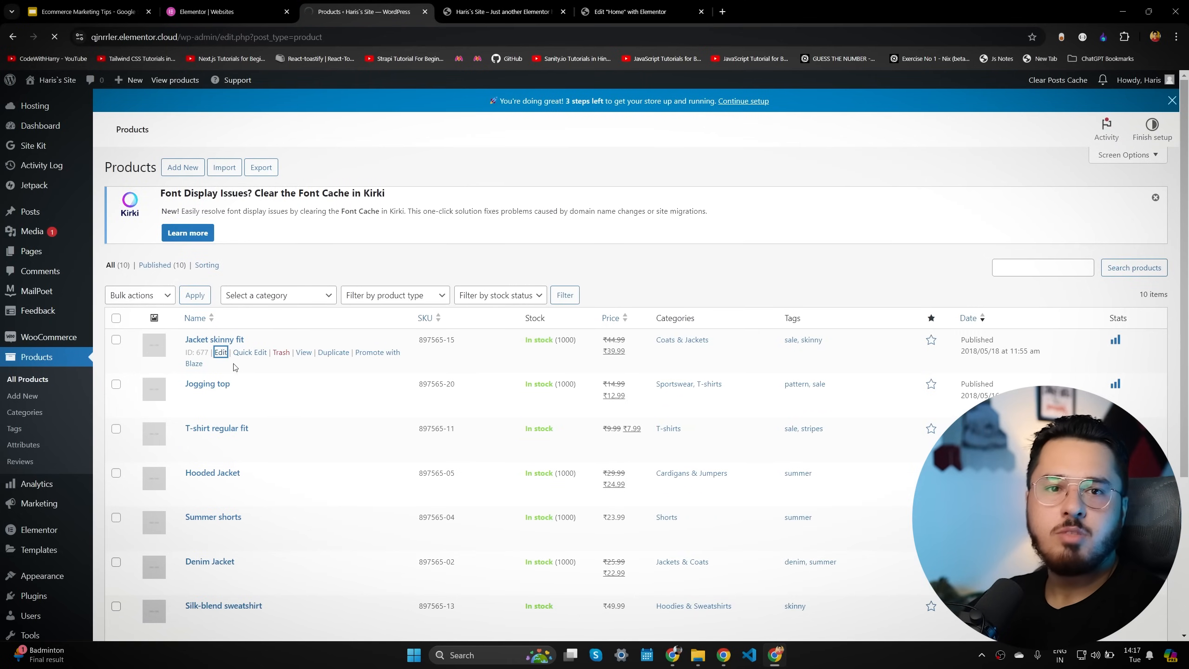
left_click(548, 6)
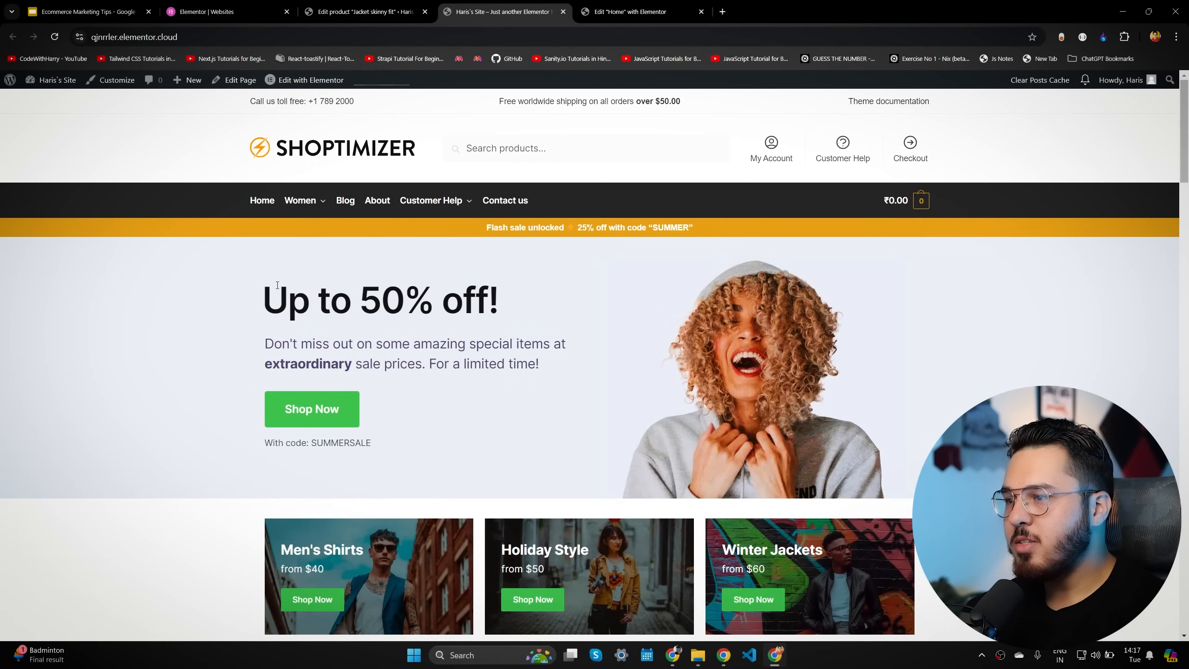
left_click_drag(263, 287, 550, 462)
left_click(543, 445)
scroll(542, 443, "down", 4)
scroll(542, 442, "down", 5)
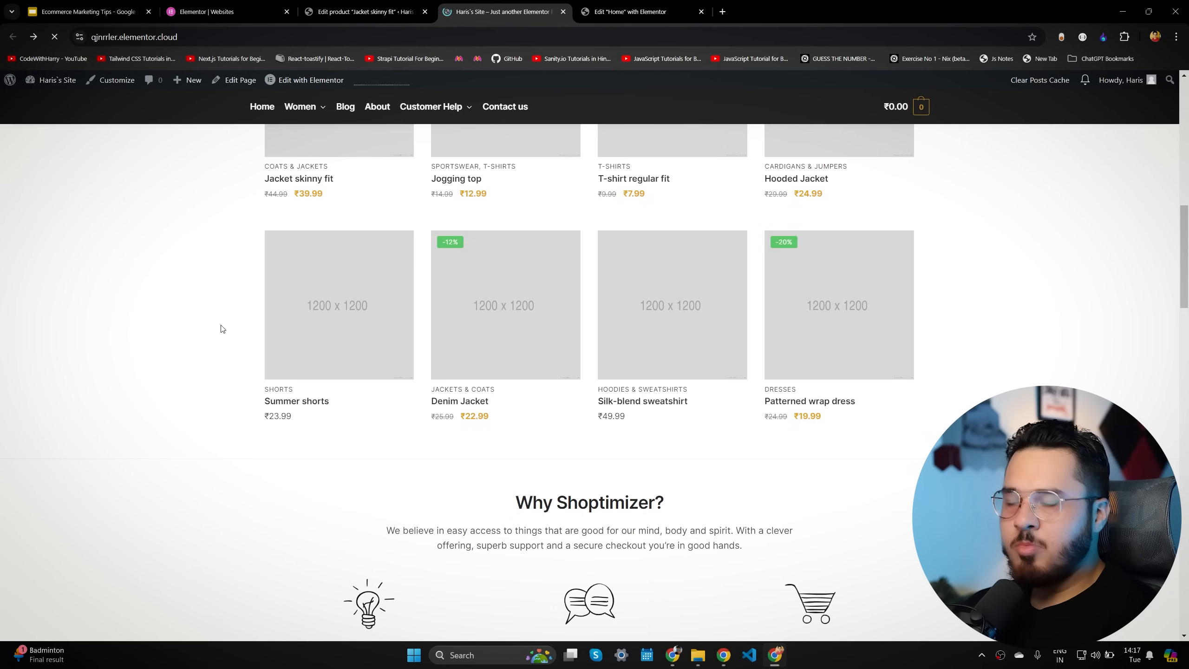
left_click(691, 333)
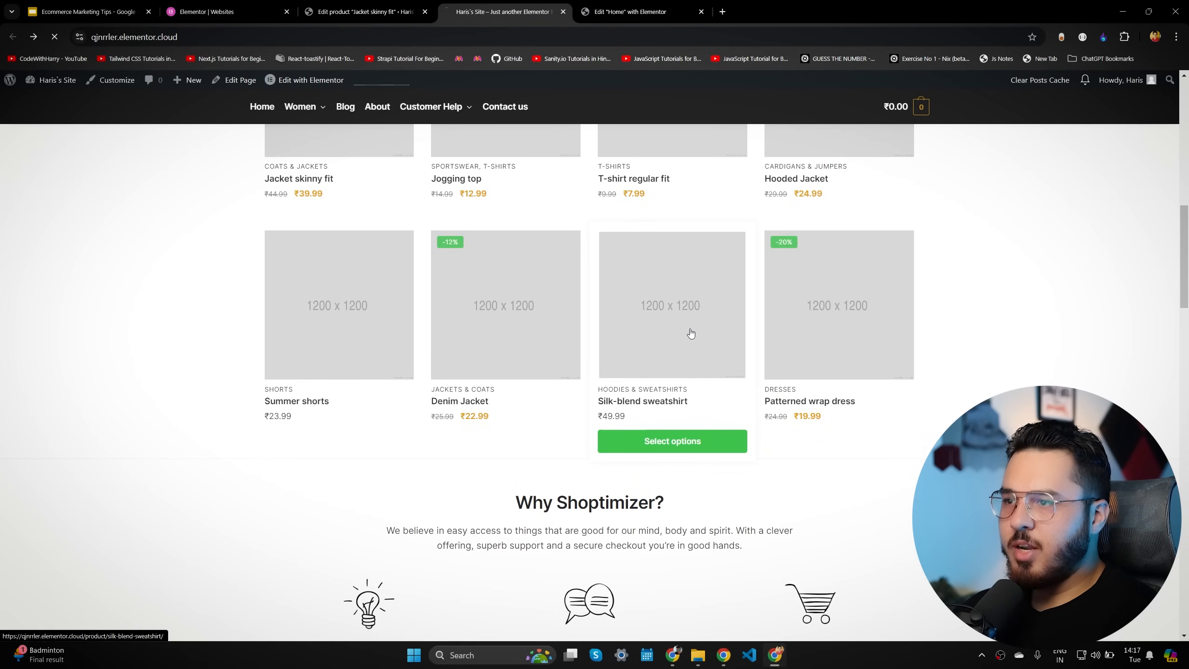
Choose colour Red and size Large for the Silk-blend sweatshirt
scroll(363, 342, "down", 2)
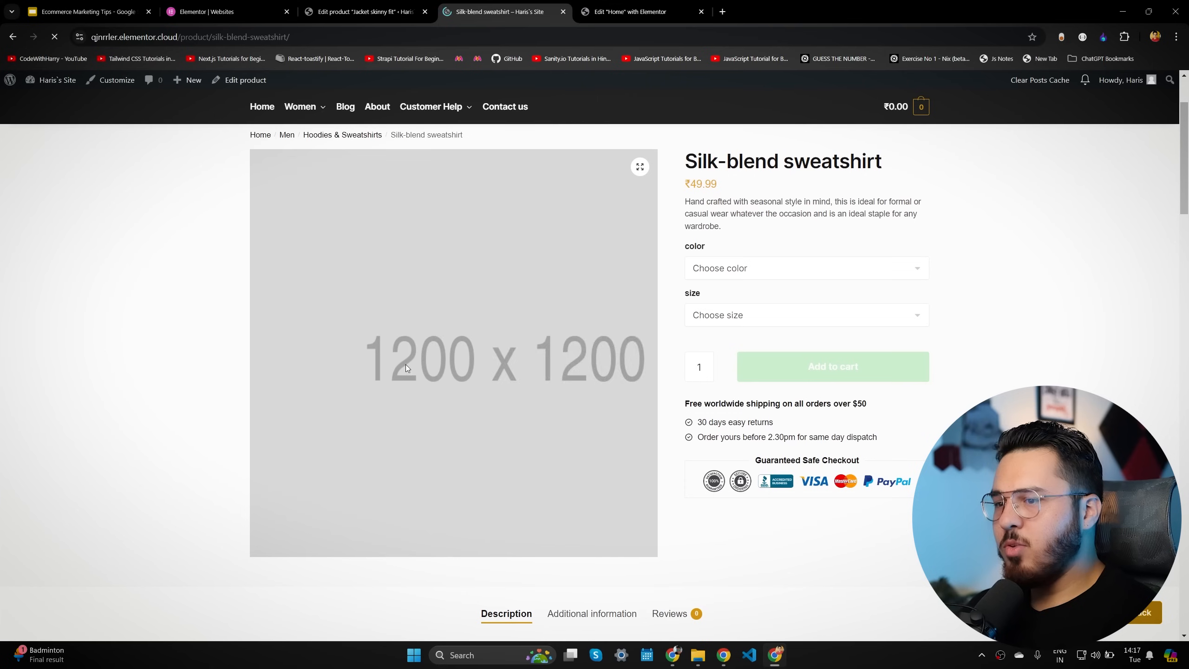
scroll(507, 391, "up", 2)
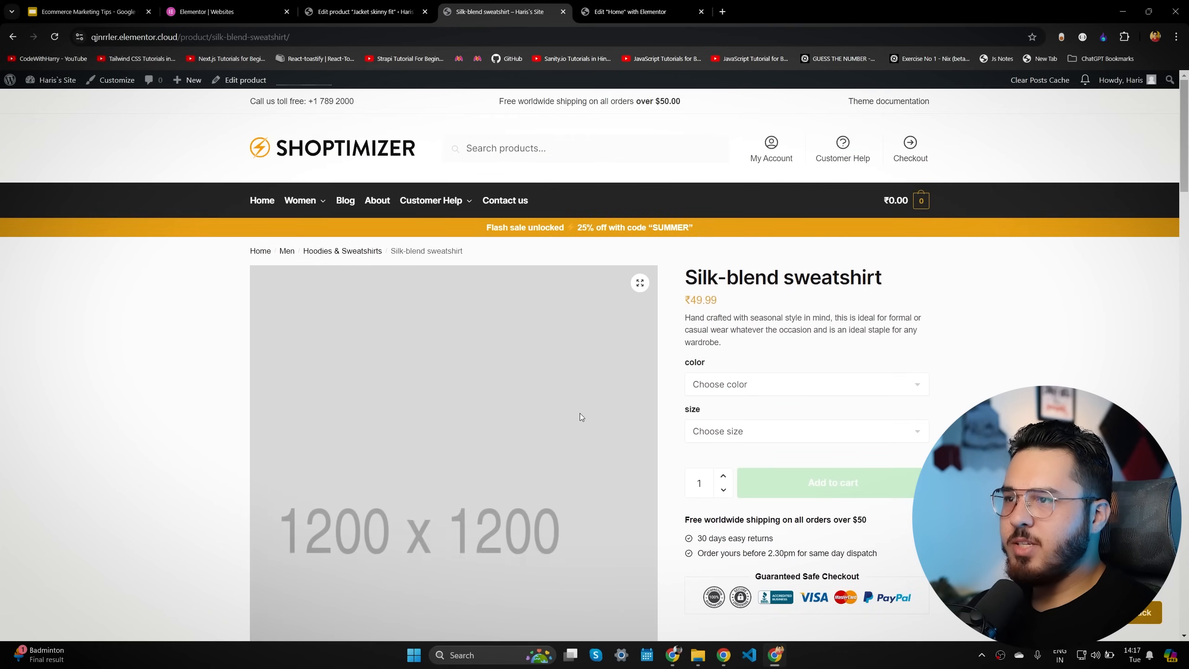
left_click(731, 382)
left_click(726, 409)
left_click(762, 433)
left_click(749, 461)
Add the Red, Large sweatshirt to the cart, open the cart, and bring up saved billing details at checkout
scroll(843, 440, "down", 2)
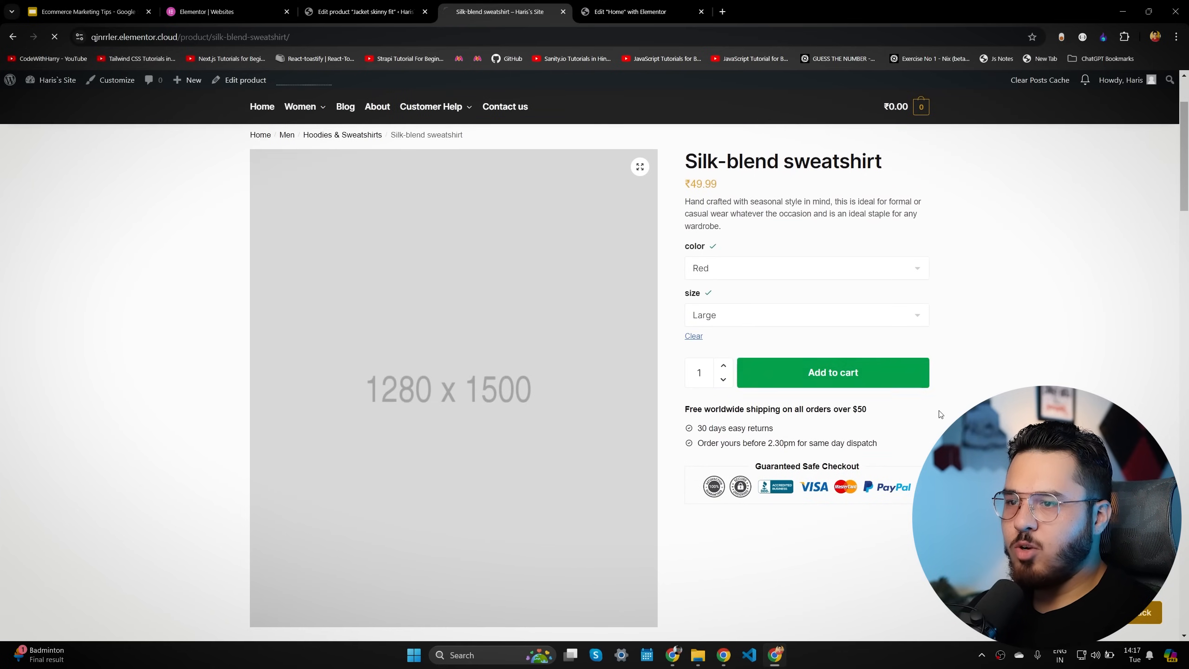
scroll(853, 336, "down", 3)
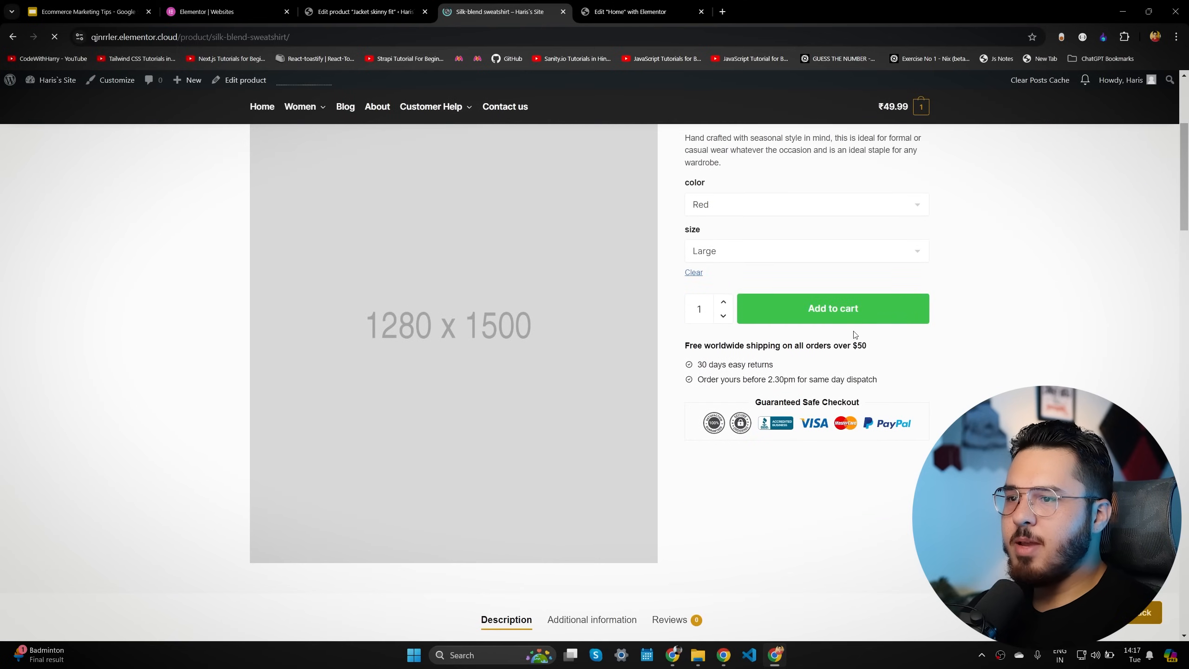
left_click(880, 307)
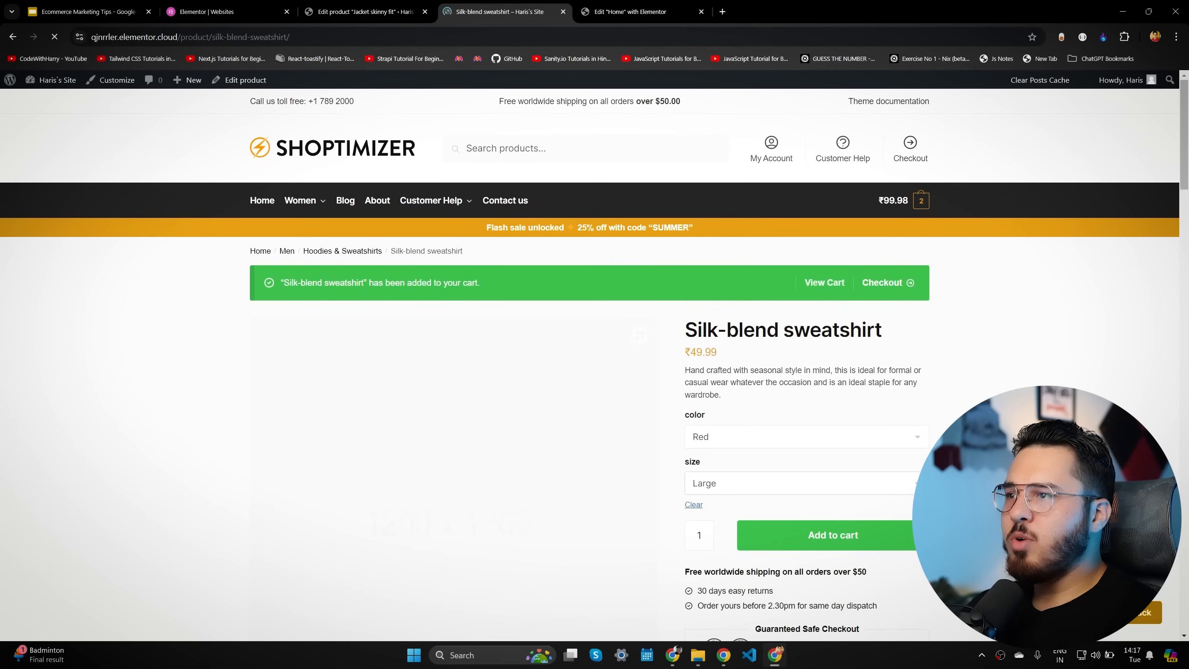
left_click(913, 202)
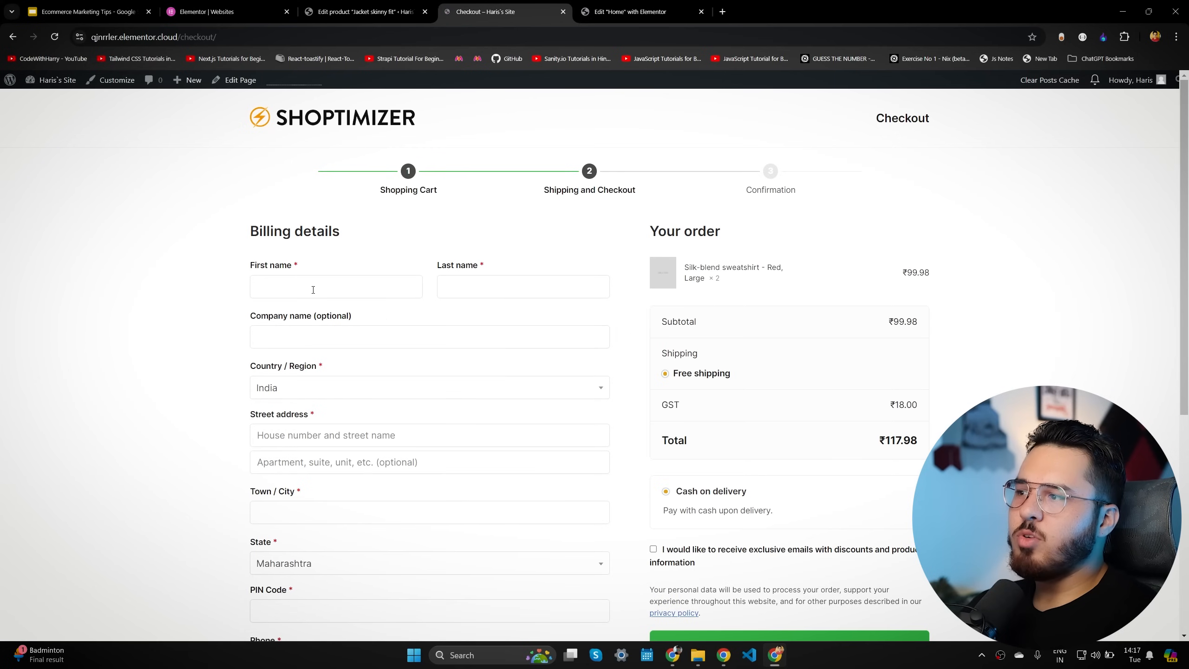
left_click(313, 290)
Autofill the billing form and phone number from saved details, declining Chrome's address update
left_click(326, 322)
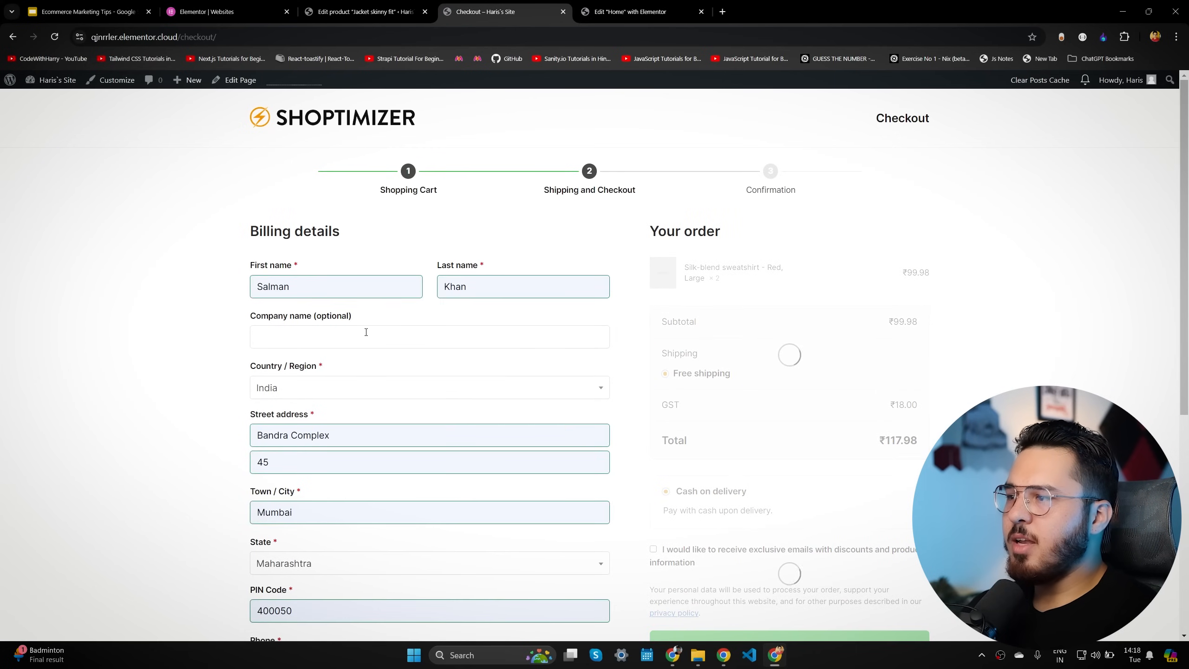
scroll(351, 399, "down", 2)
left_click(321, 539)
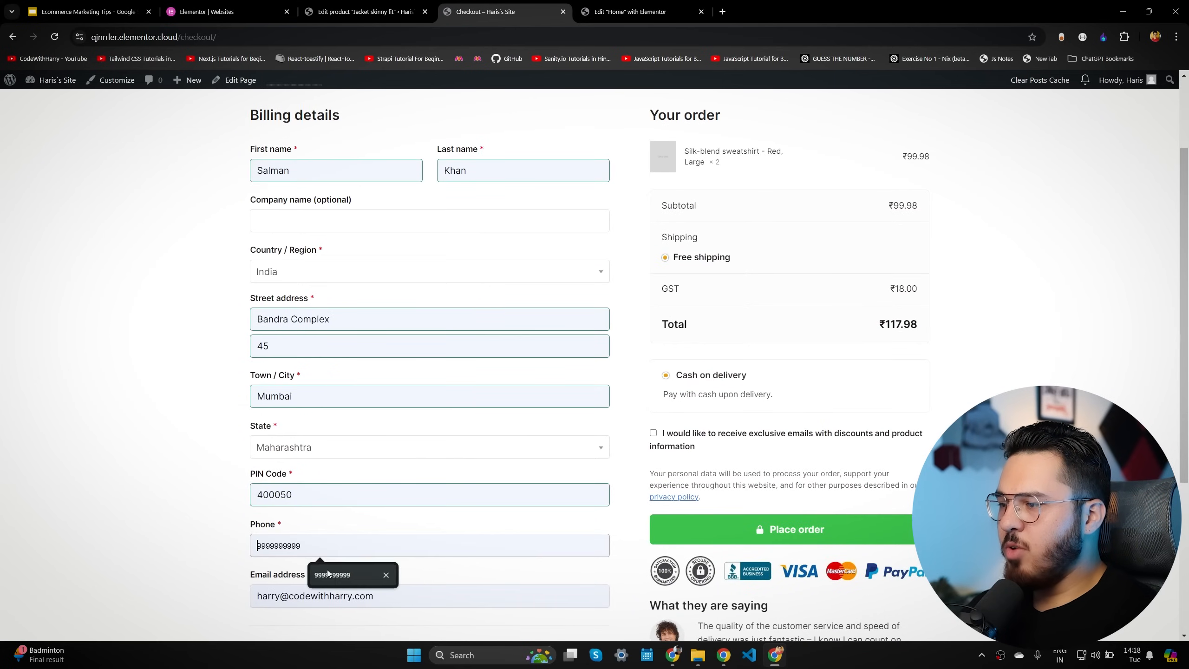
left_click(327, 570)
scroll(326, 569, "down", 5)
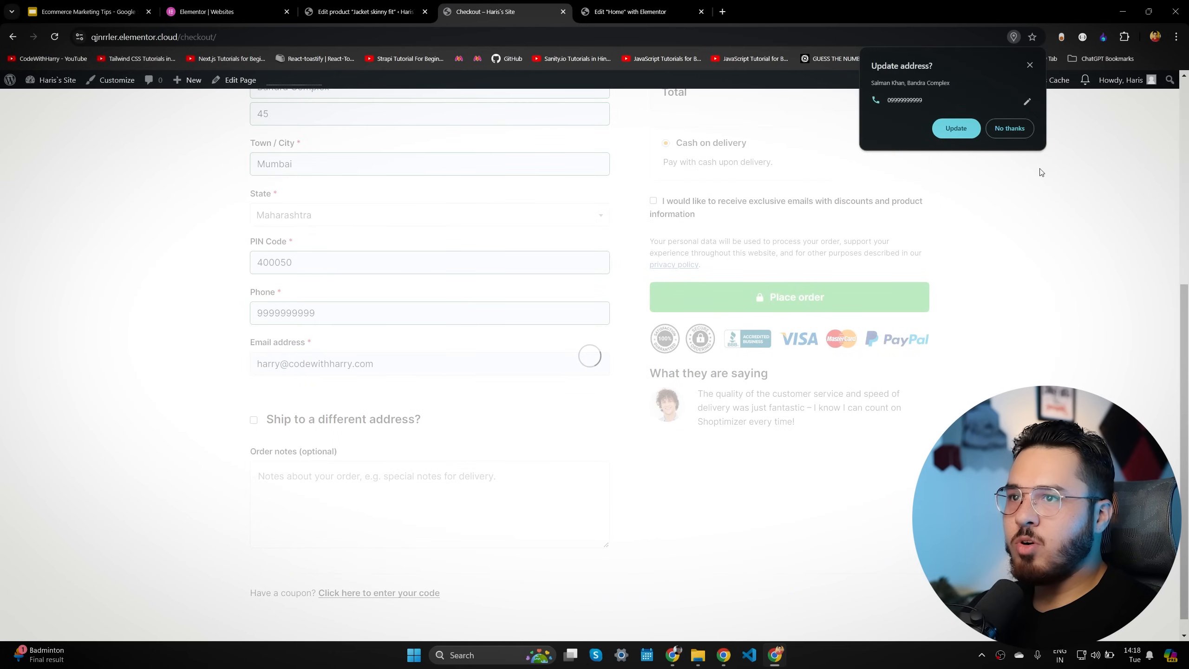
left_click(1010, 129)
scroll(928, 417, "up", 6)
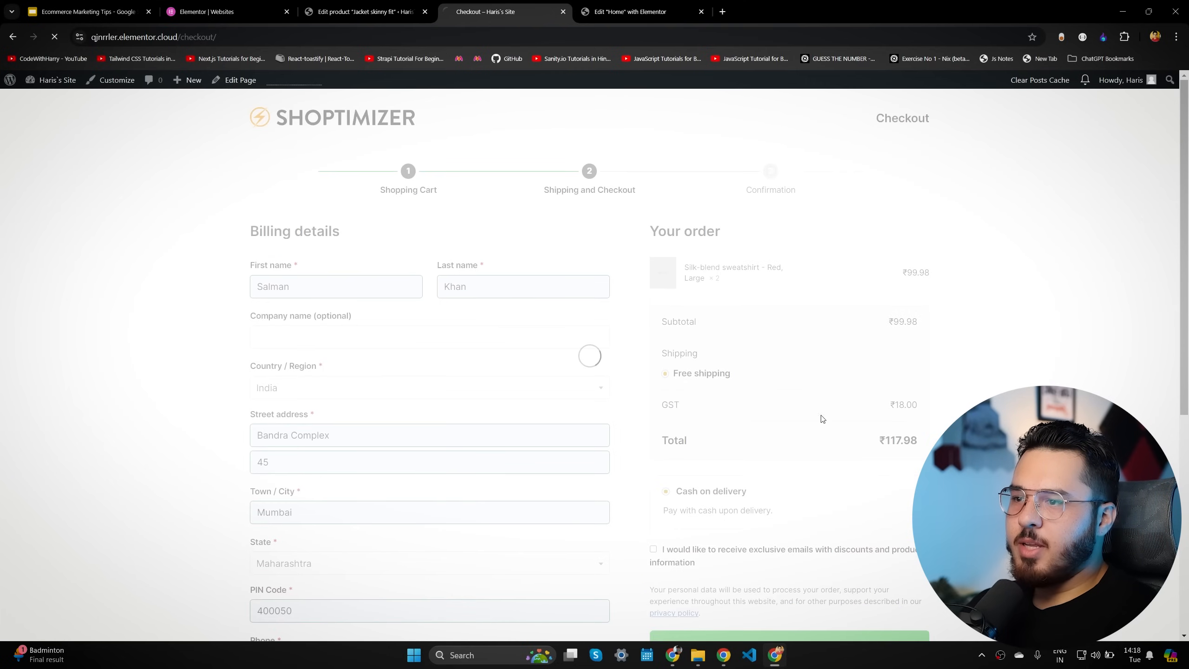
Place the ₹117.98 cash-on-delivery order, review the confirmation, then switch to the Jacket skinny fit editor
scroll(737, 429, "down", 1)
left_click_drag(668, 282, 812, 289)
left_click(813, 289)
left_click(783, 297)
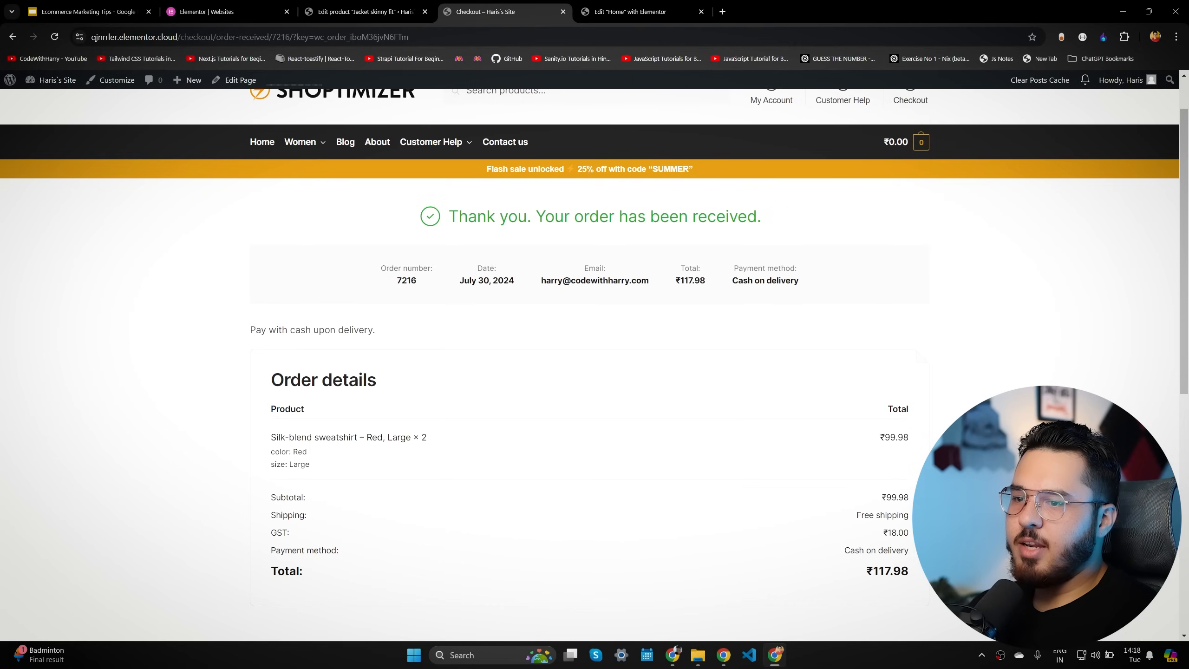
left_click_drag(263, 539, 912, 540)
left_click(913, 540)
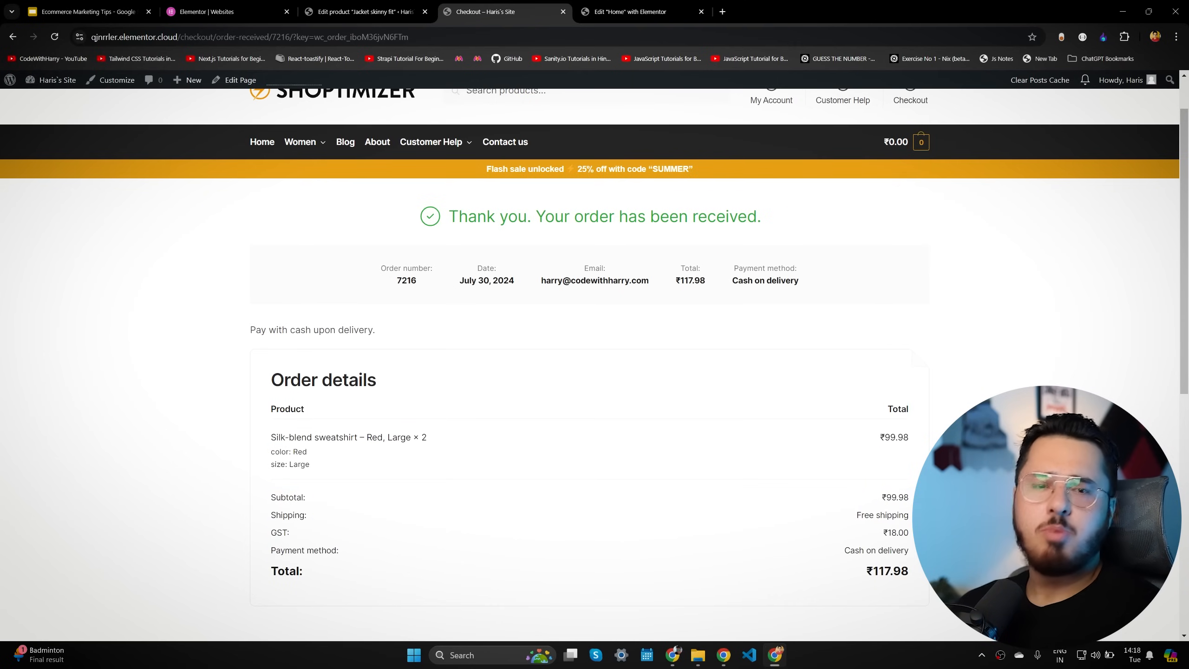
scroll(907, 394, "down", 10)
scroll(618, 406, "up", 10)
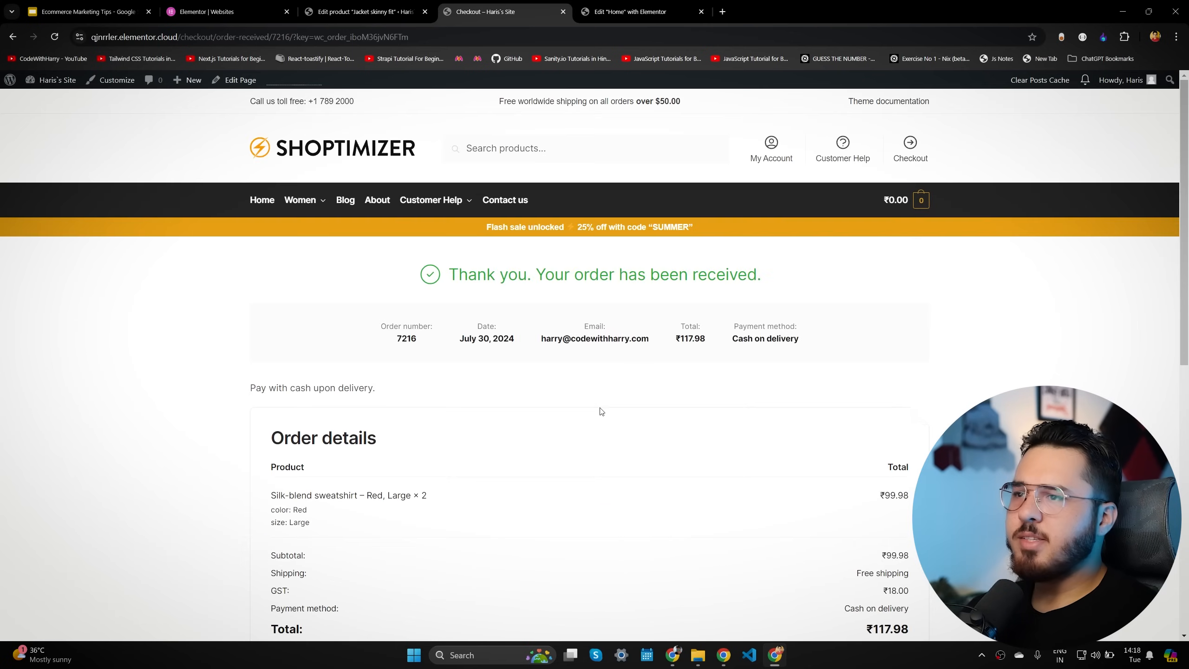
left_click(407, 5)
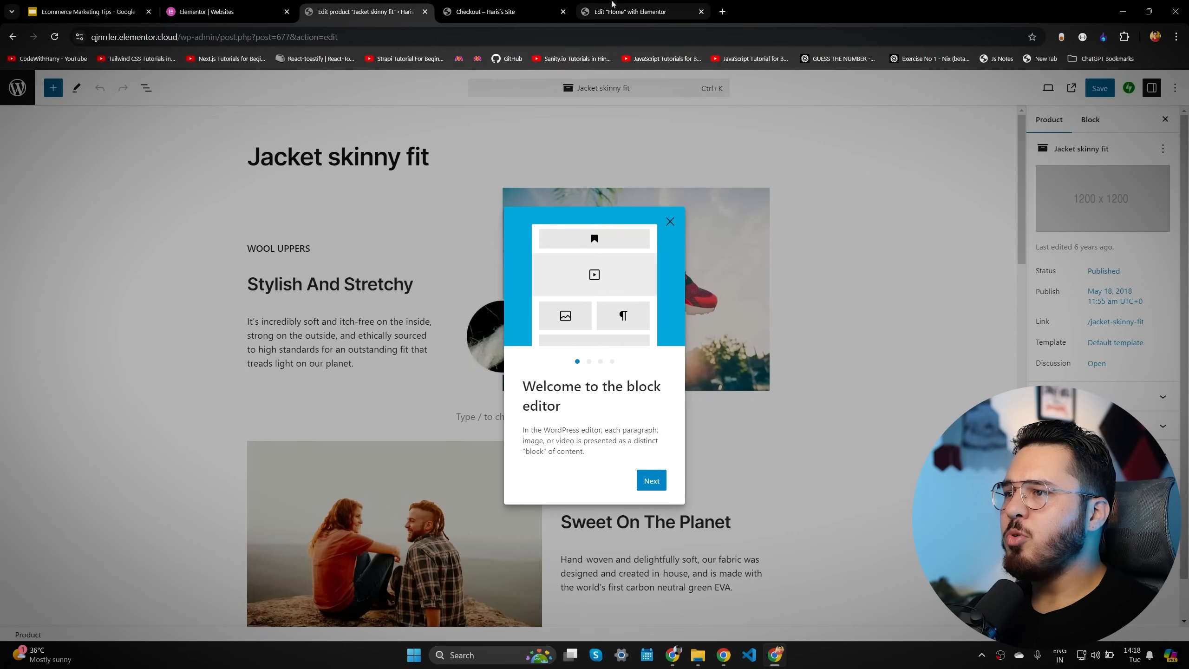
Open the WordPress dashboard in a new tab from the order confirmation page to reach order #7216
left_click(269, 4)
left_click(652, 5)
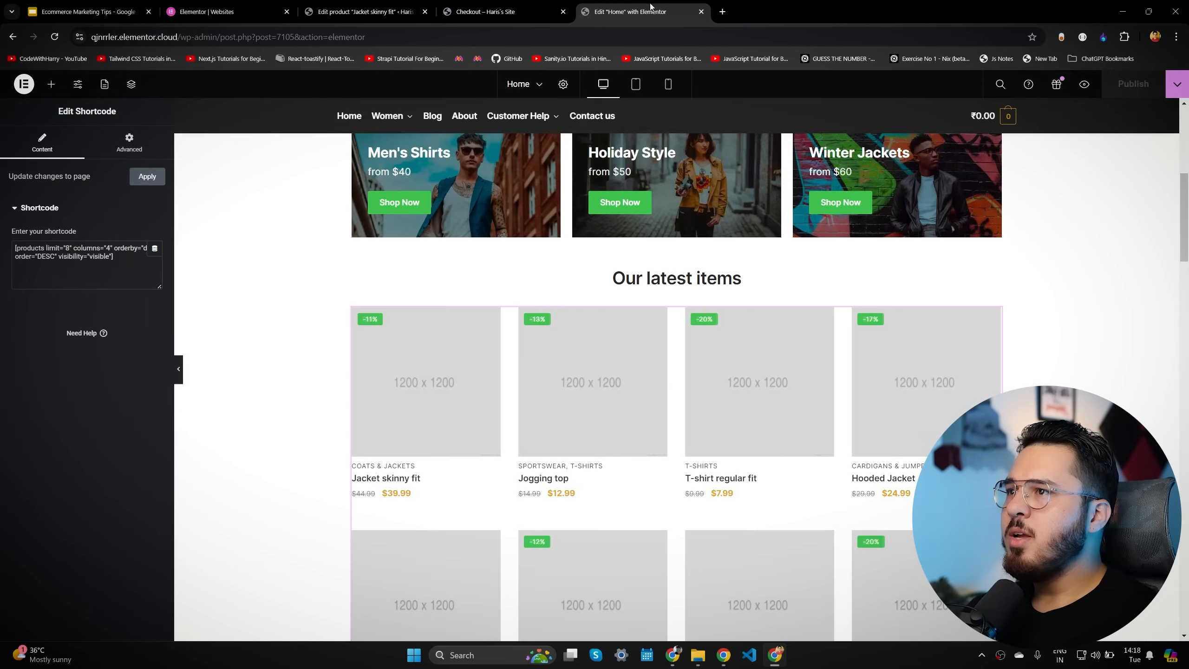
left_click(529, 5)
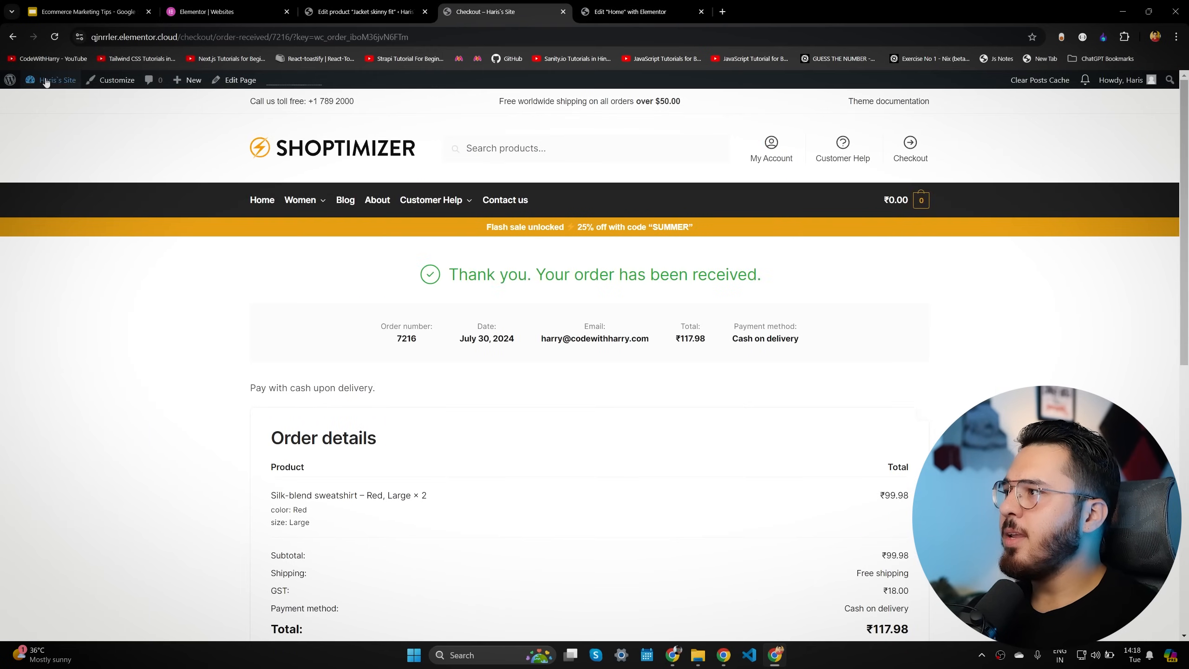
mouse_move(46, 82)
left_click(40, 107)
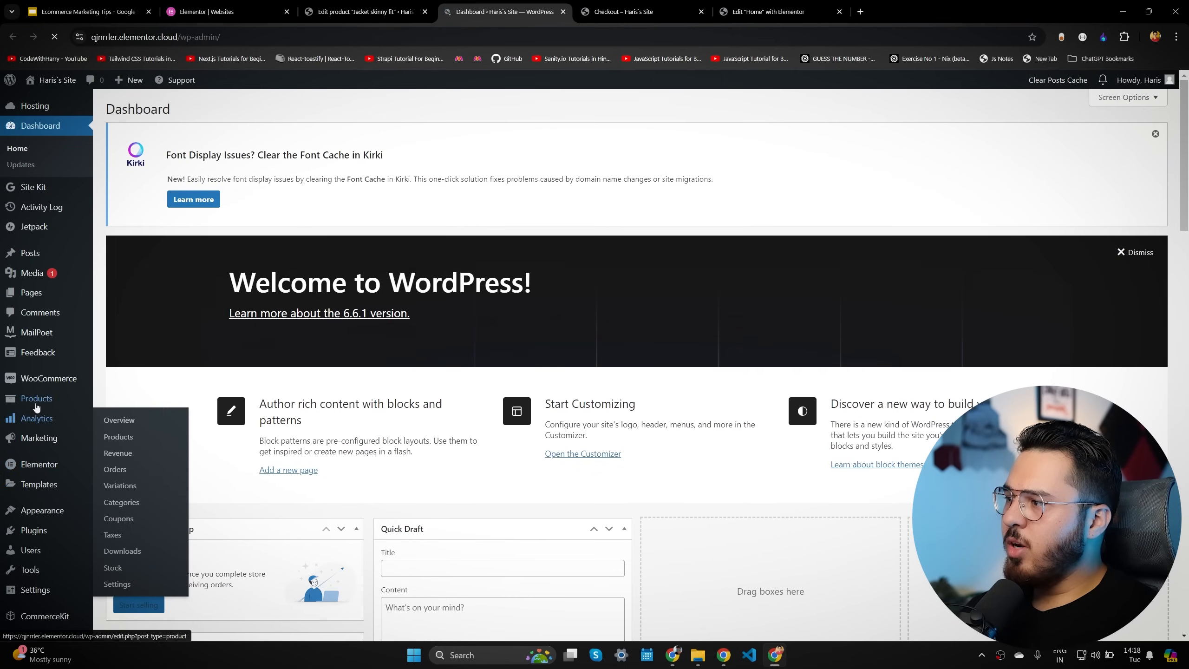
mouse_move(45, 386)
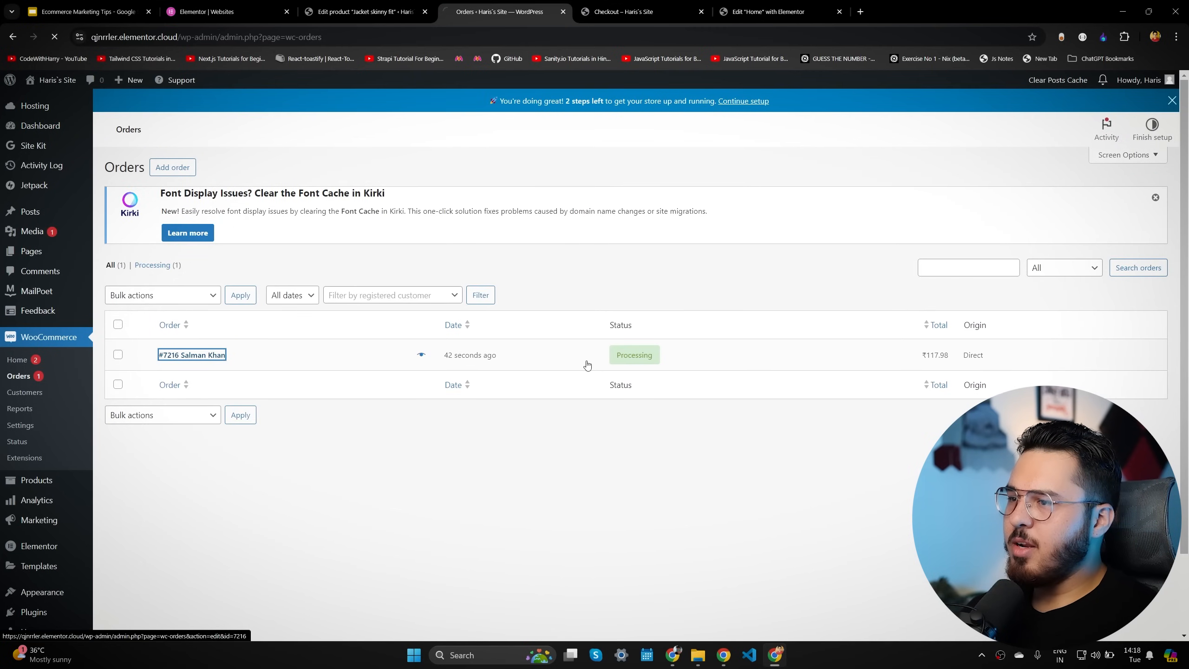
mouse_move(635, 359)
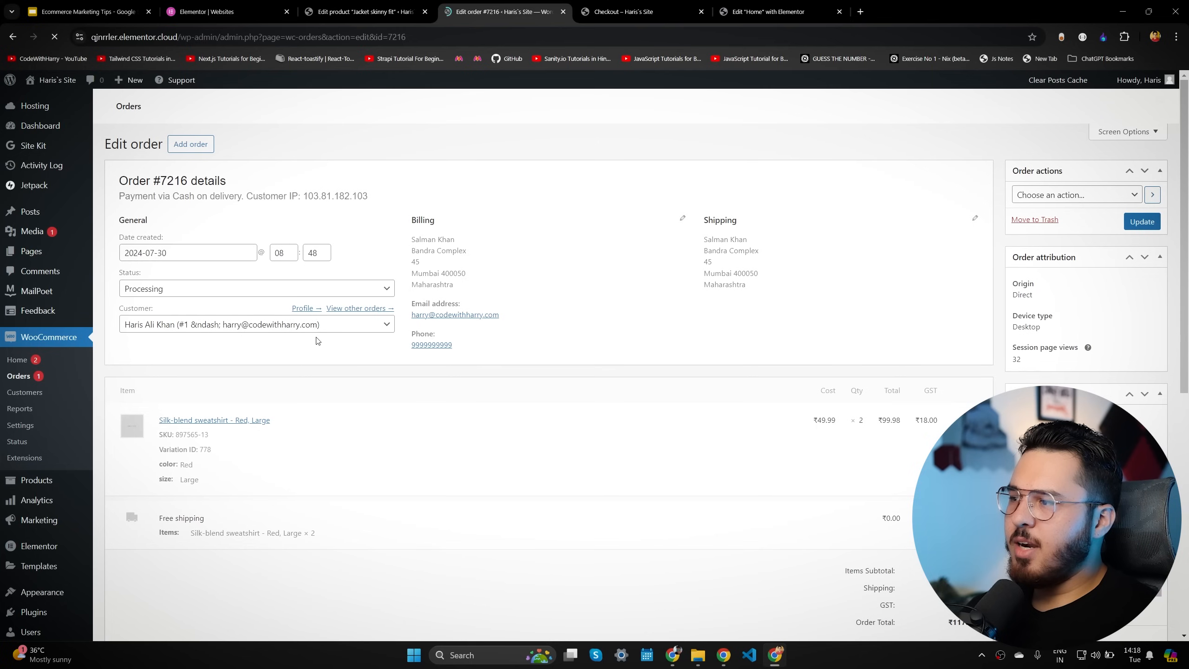
Change order #7216's status to On hold
left_click(197, 364)
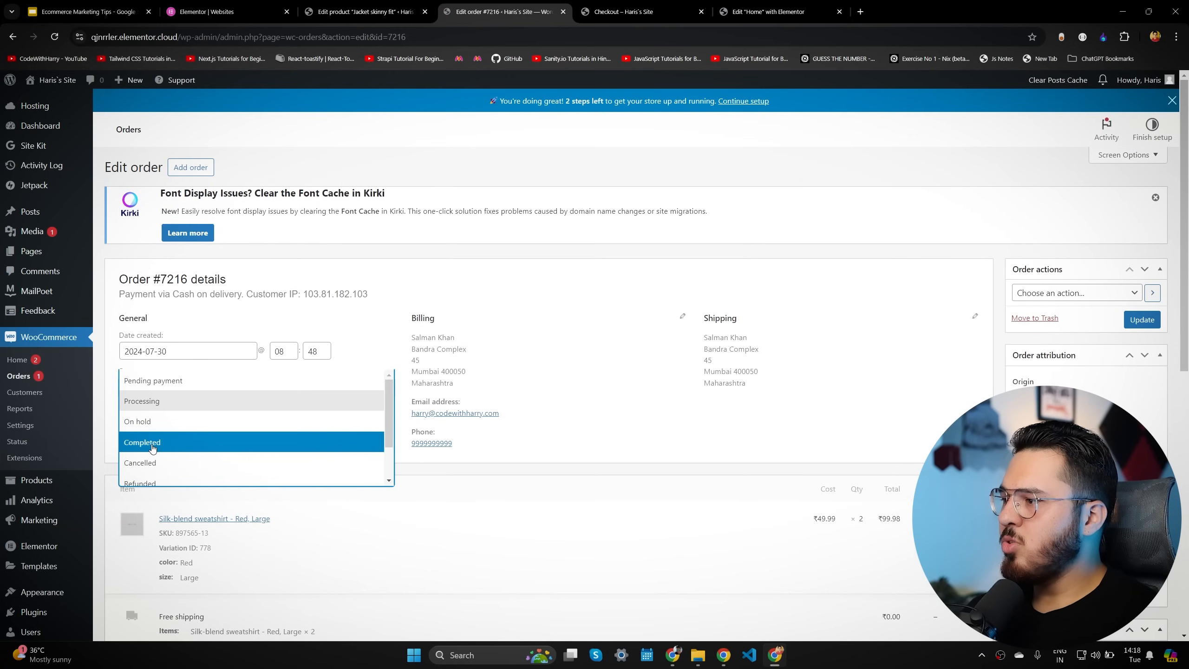
scroll(155, 457, "down", 2)
scroll(154, 459, "up", 2)
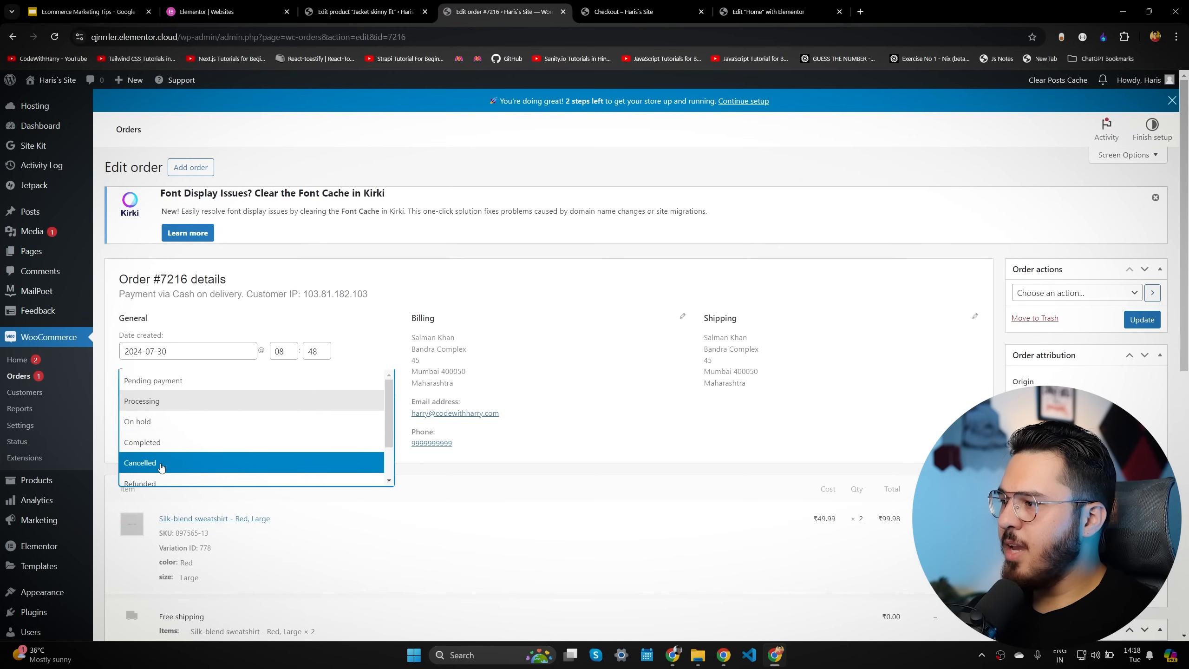
scroll(162, 466, "down", 2)
scroll(167, 454, "up", 2)
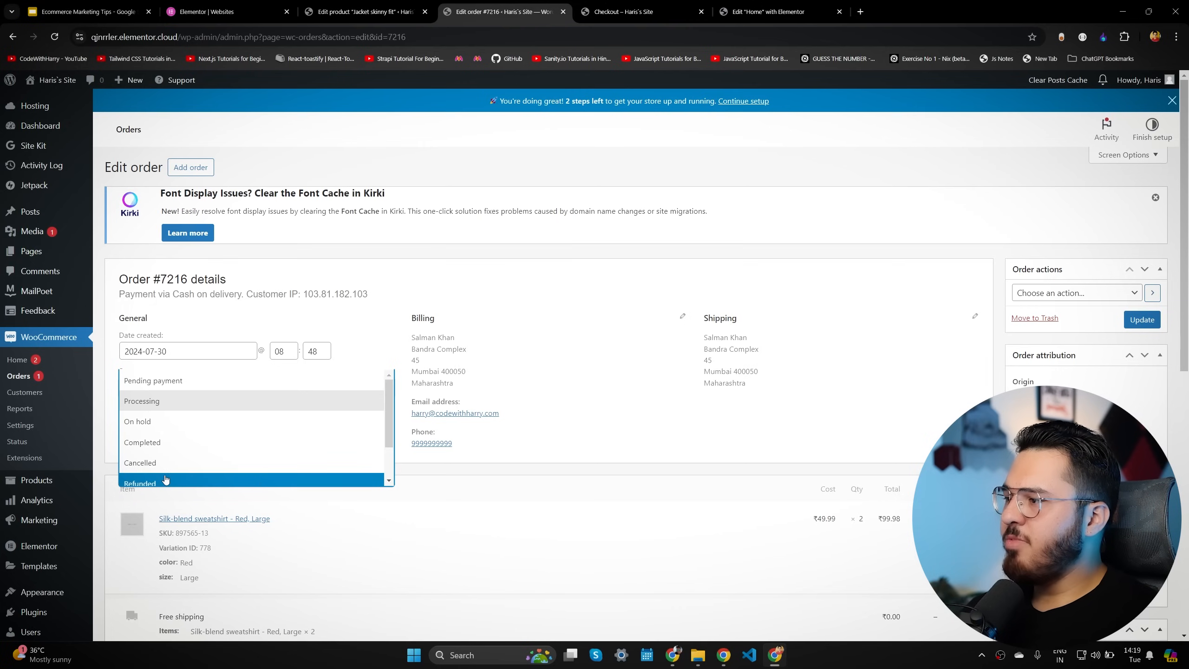
left_click(160, 424)
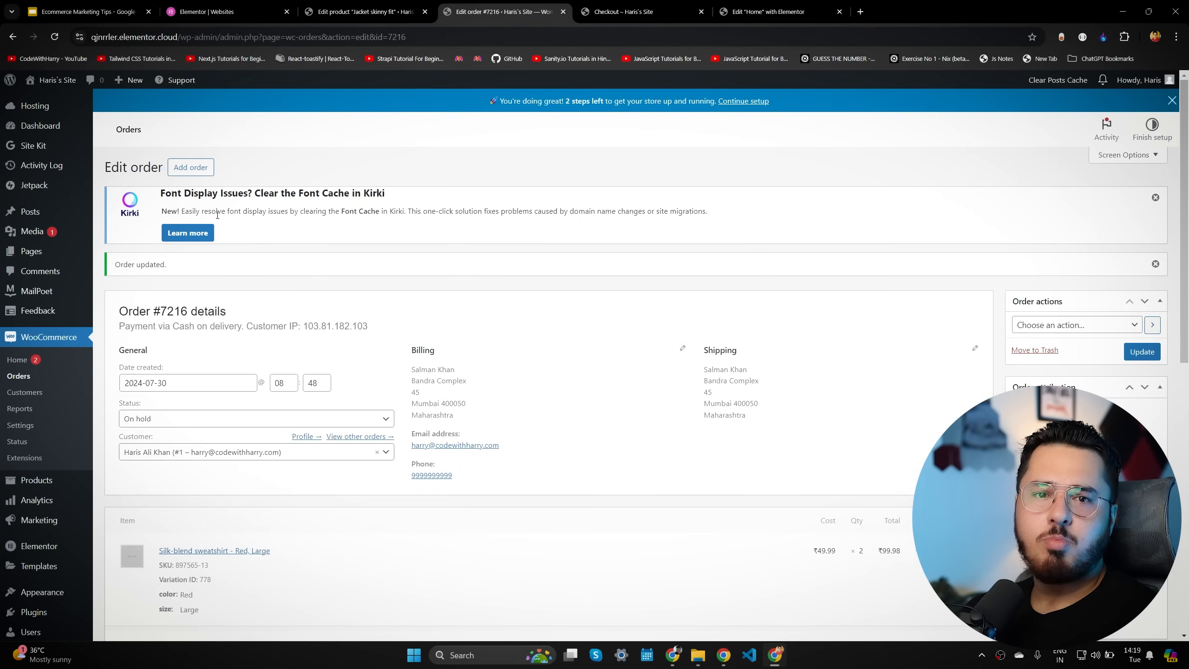
From the Thank you page, go to the store's Home page and scroll to Our latest items
left_click(627, 11)
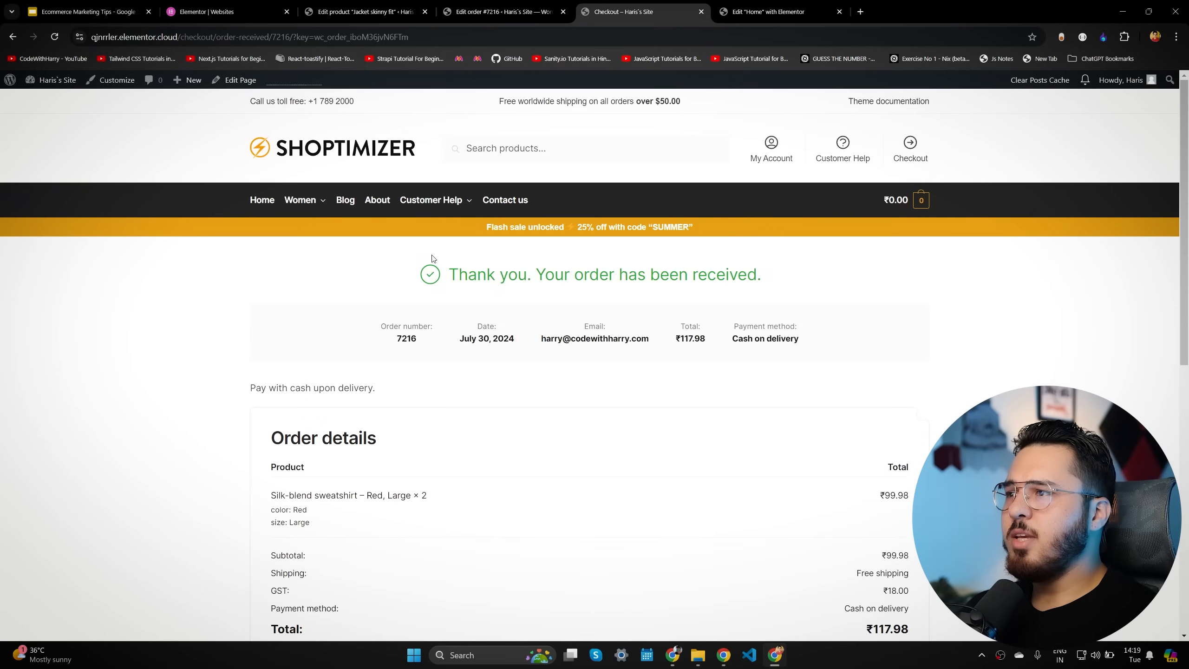
scroll(449, 341, "down", 3)
scroll(460, 433, "up", 4)
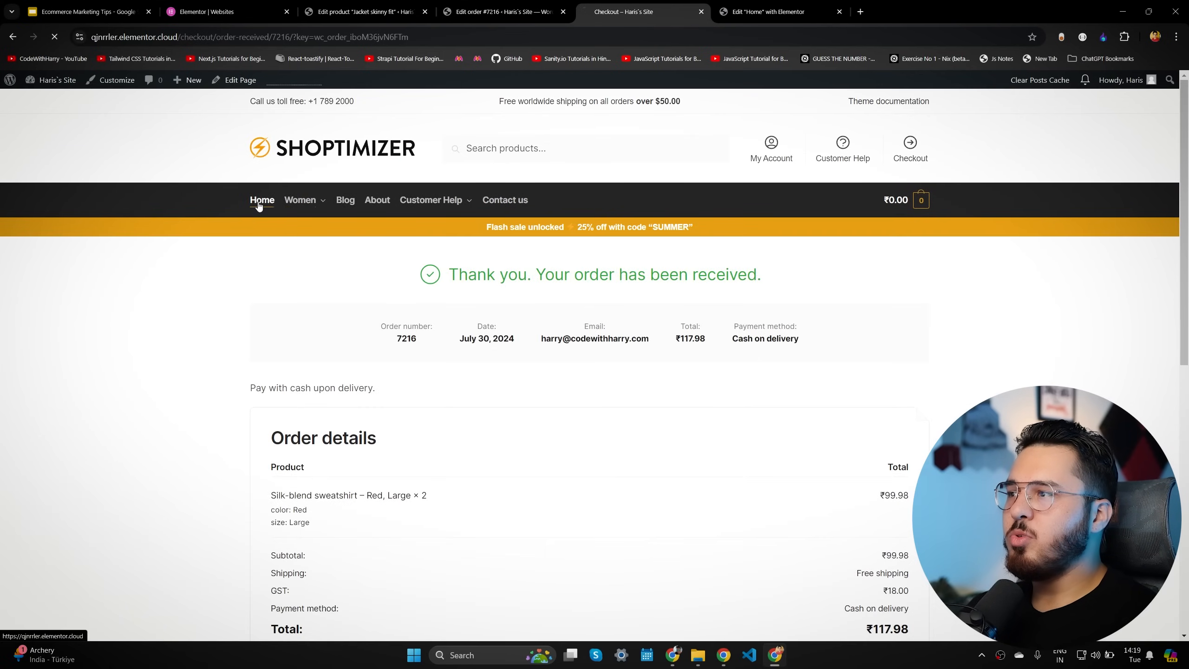
left_click(261, 202)
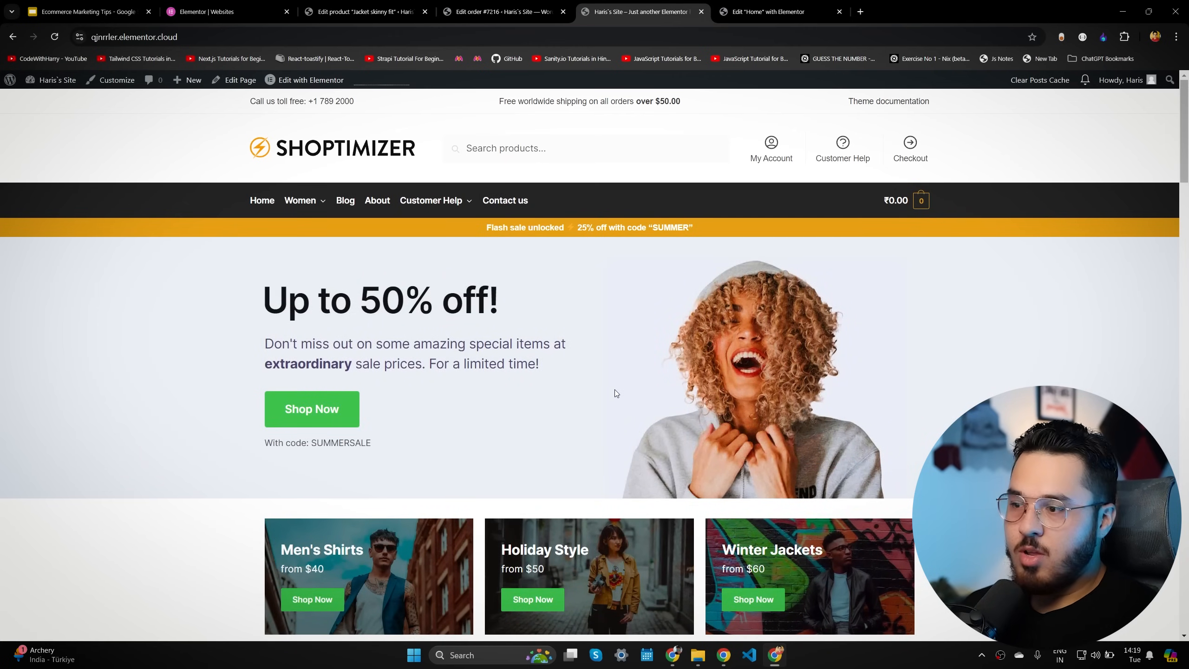
scroll(614, 393, "down", 4)
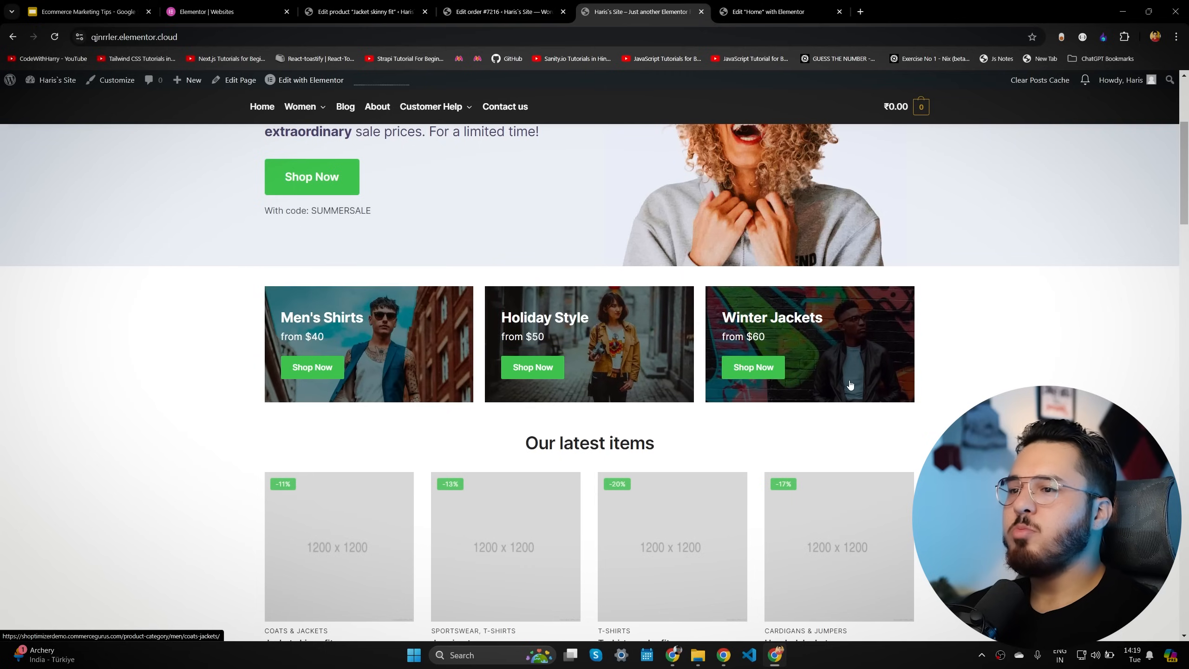
scroll(825, 375, "down", 4)
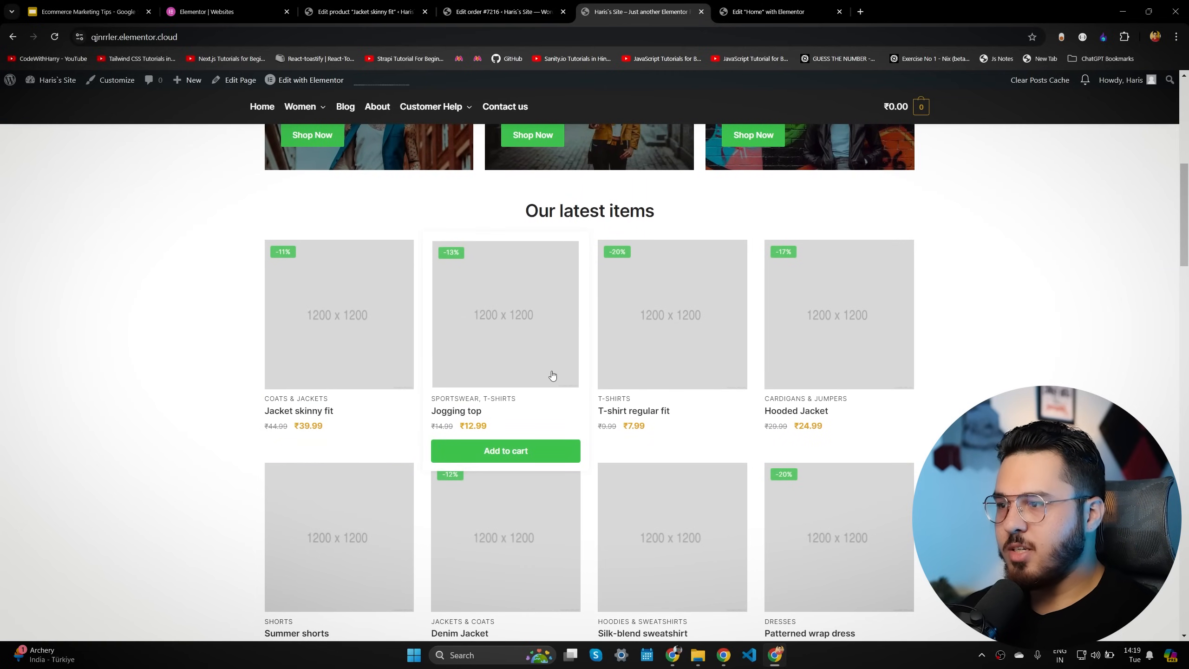
scroll(738, 324, "up", 3)
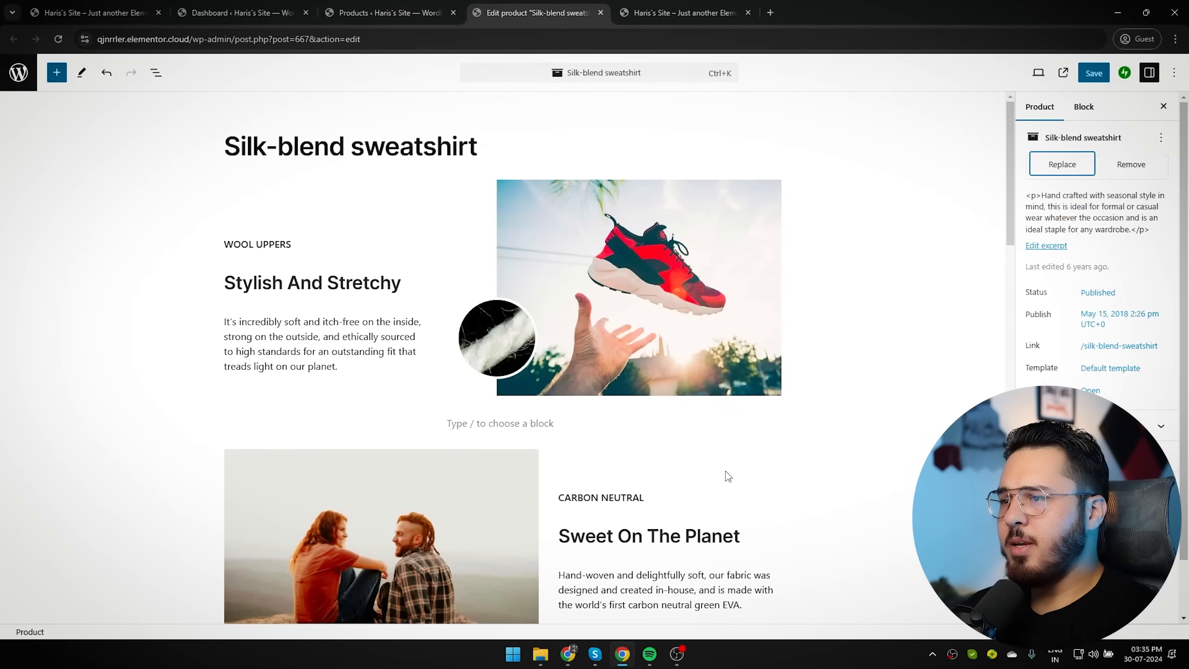
Update the Silk-blend sweatshirt and Patterned wrap dress products to save their new images
left_click(1087, 73)
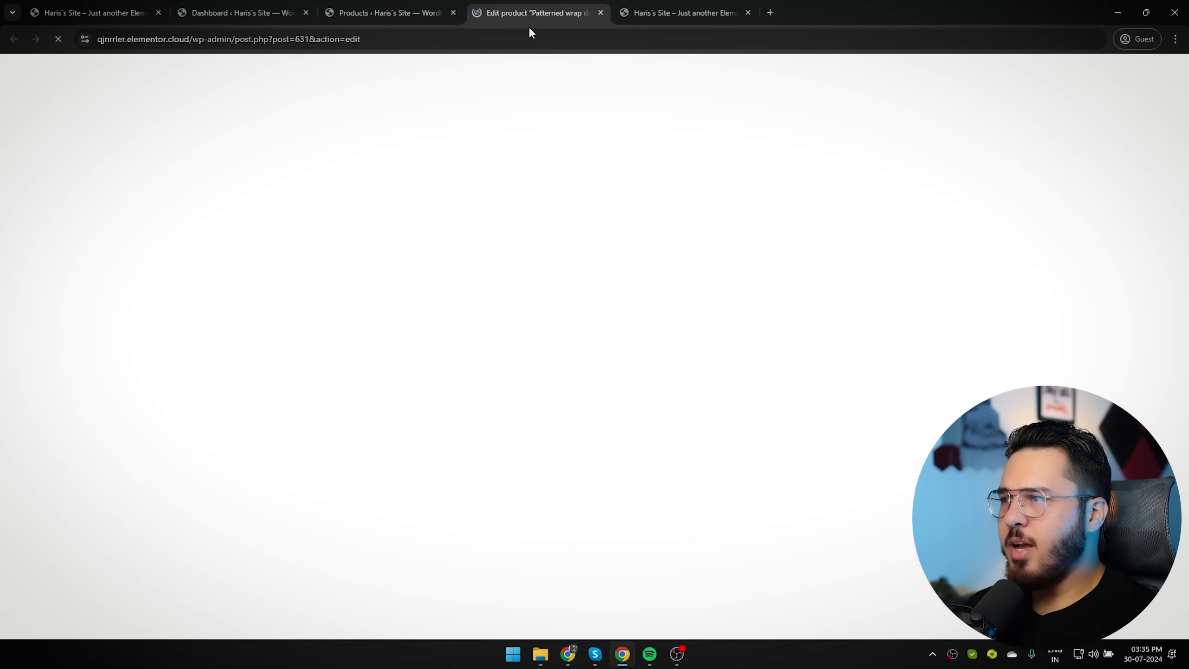
left_click(1096, 77)
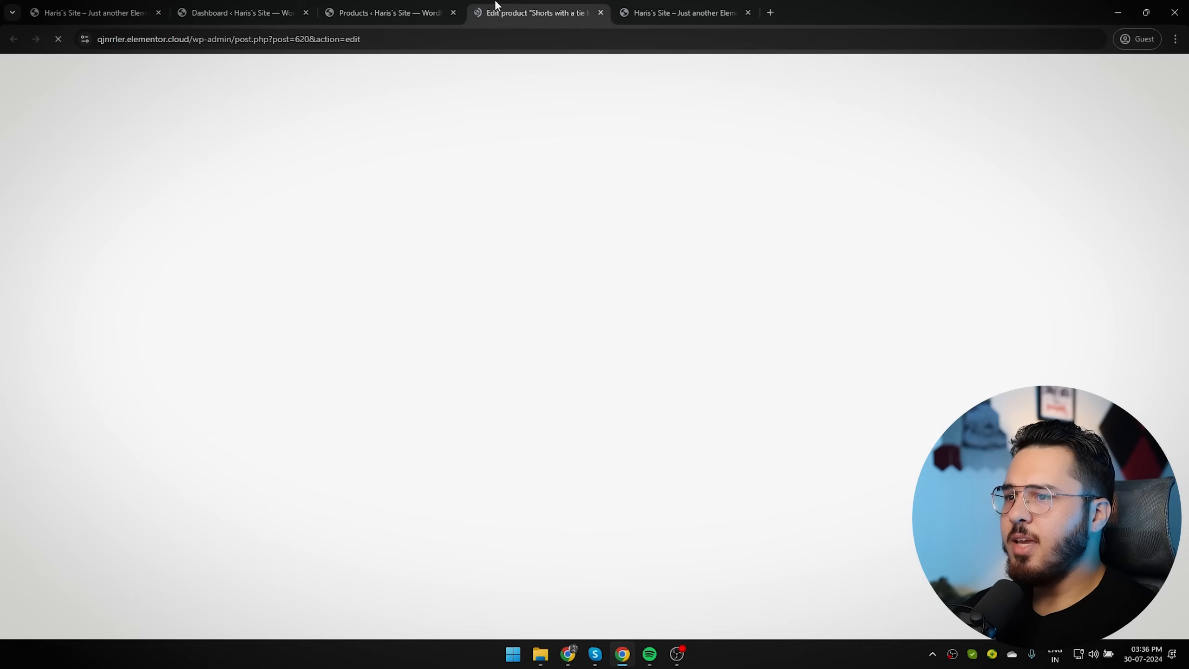
scroll(541, 284, "down", 6)
Select the feature heading's title text in Elementor to retitle it Innovative Designs
left_click(447, 316)
triple_click(73, 217)
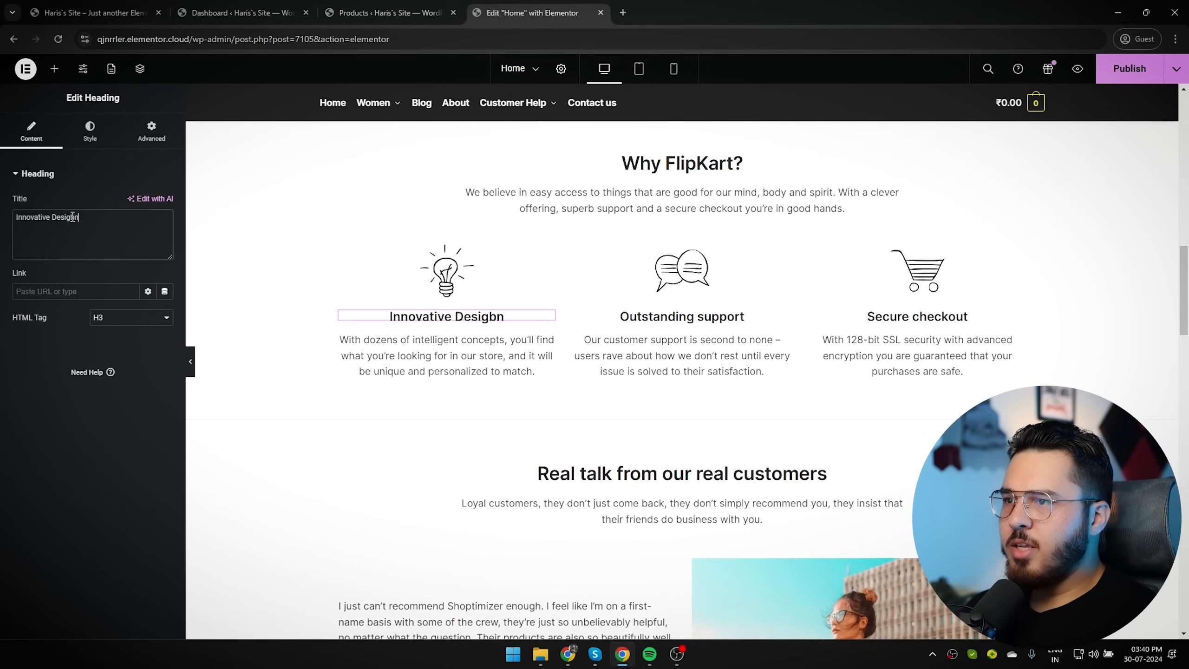
scroll(873, 445, "down", 10)
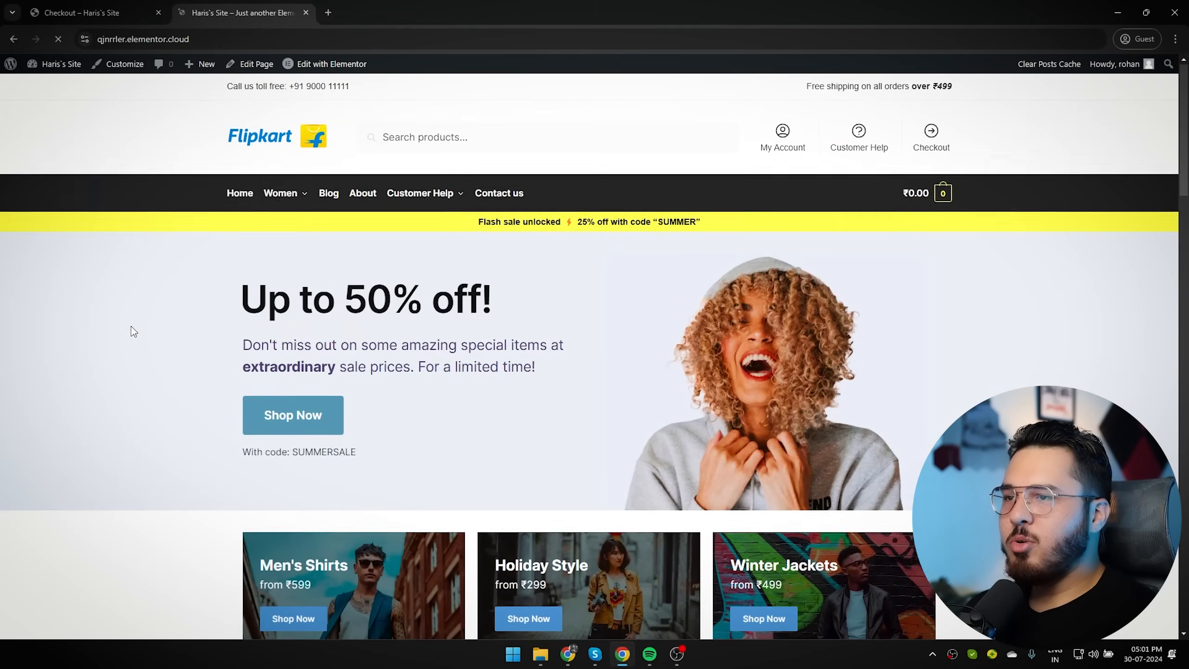
scroll(132, 328, "down", 12)
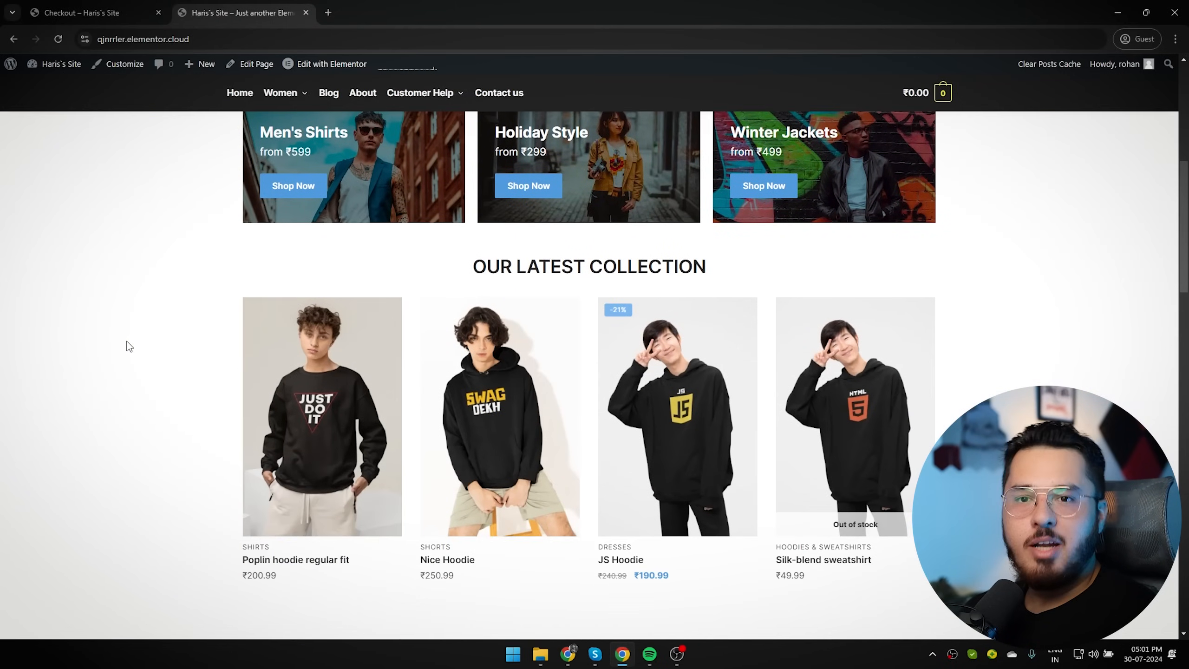
Scroll through the Flipkart Shop page, return home via the logo, and scroll the finished home page
scroll(129, 357, "down", 15)
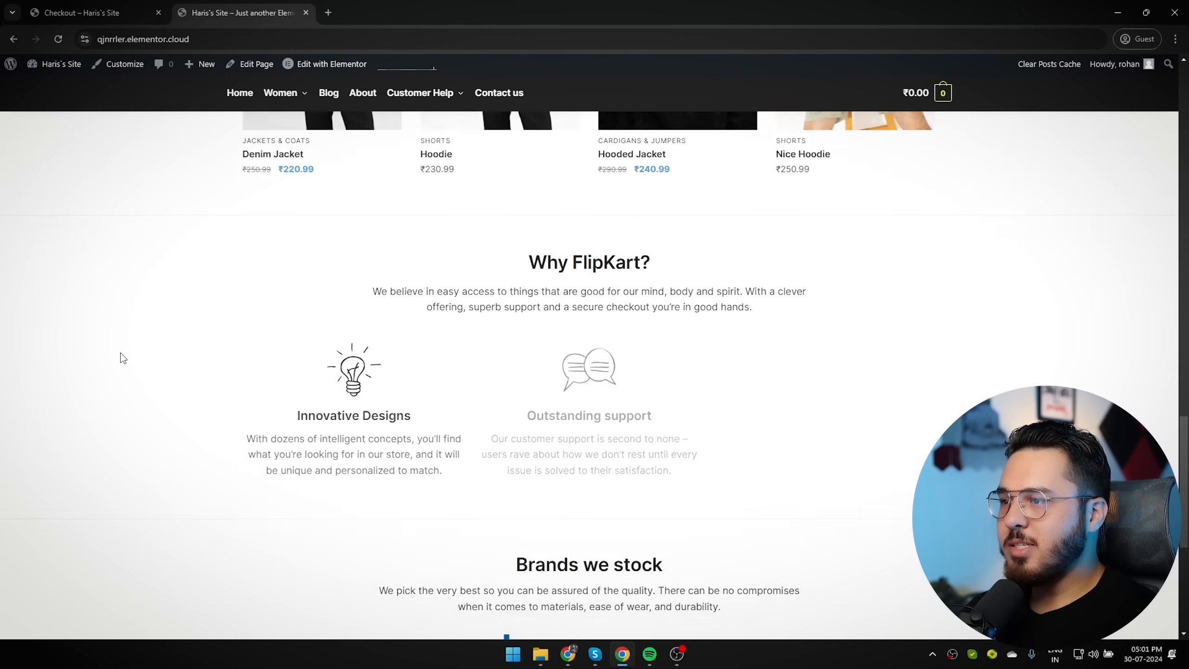
scroll(123, 354, "down", 5)
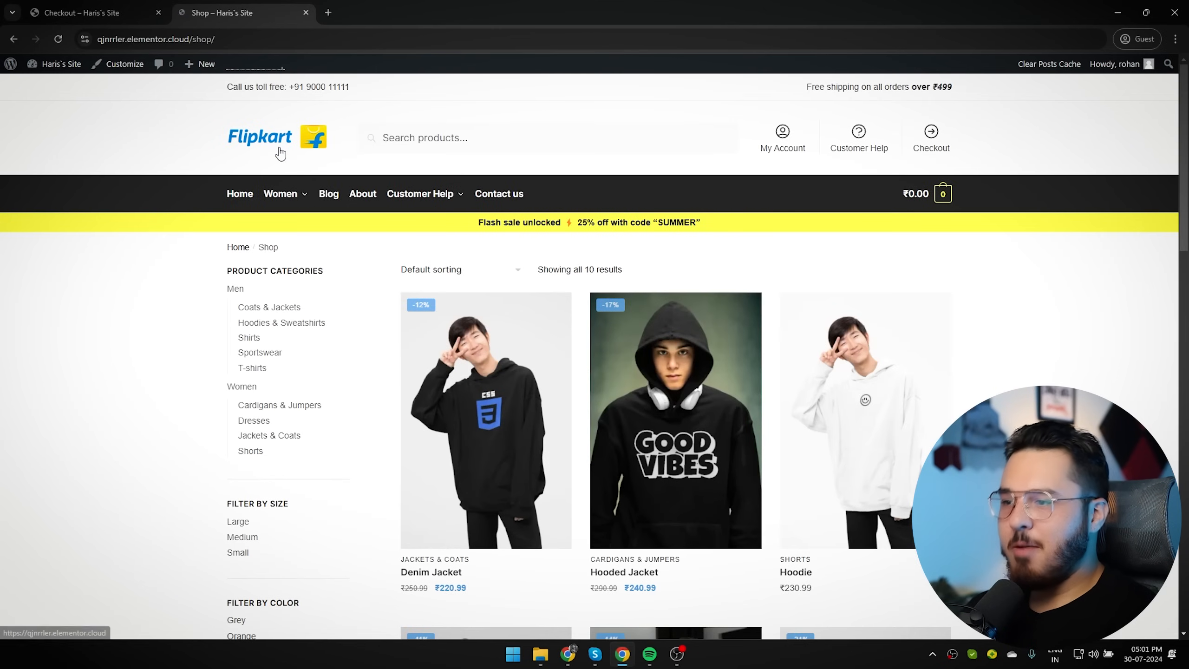
scroll(234, 562, "down", 12)
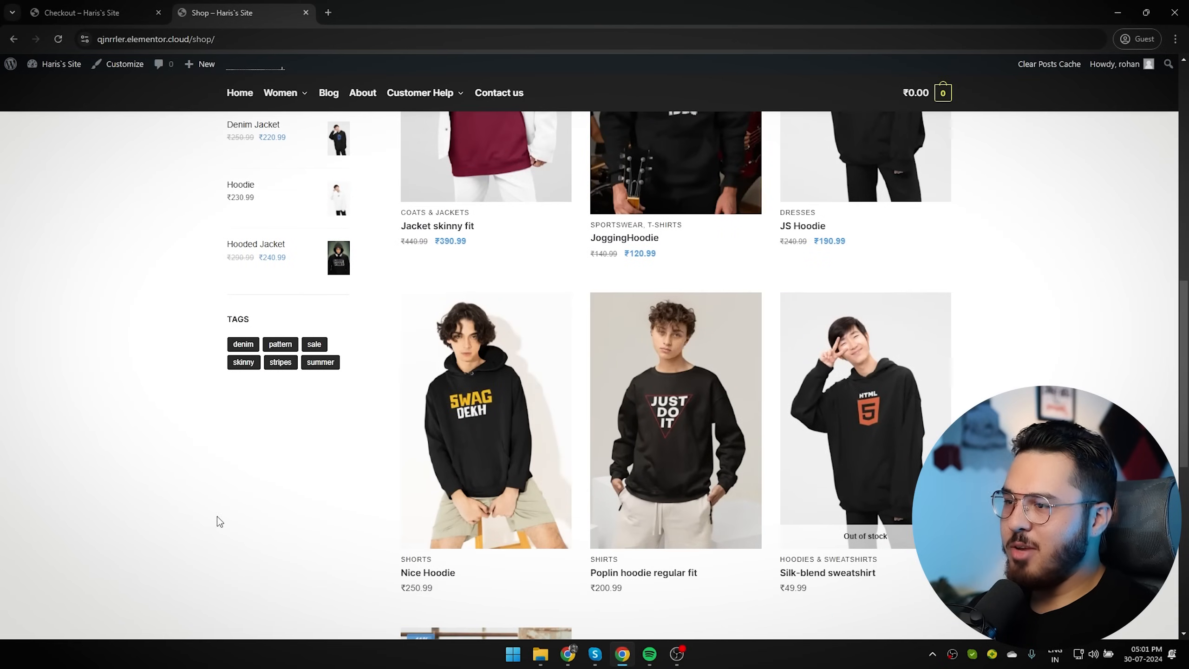
scroll(218, 518, "down", 5)
scroll(219, 517, "up", 15)
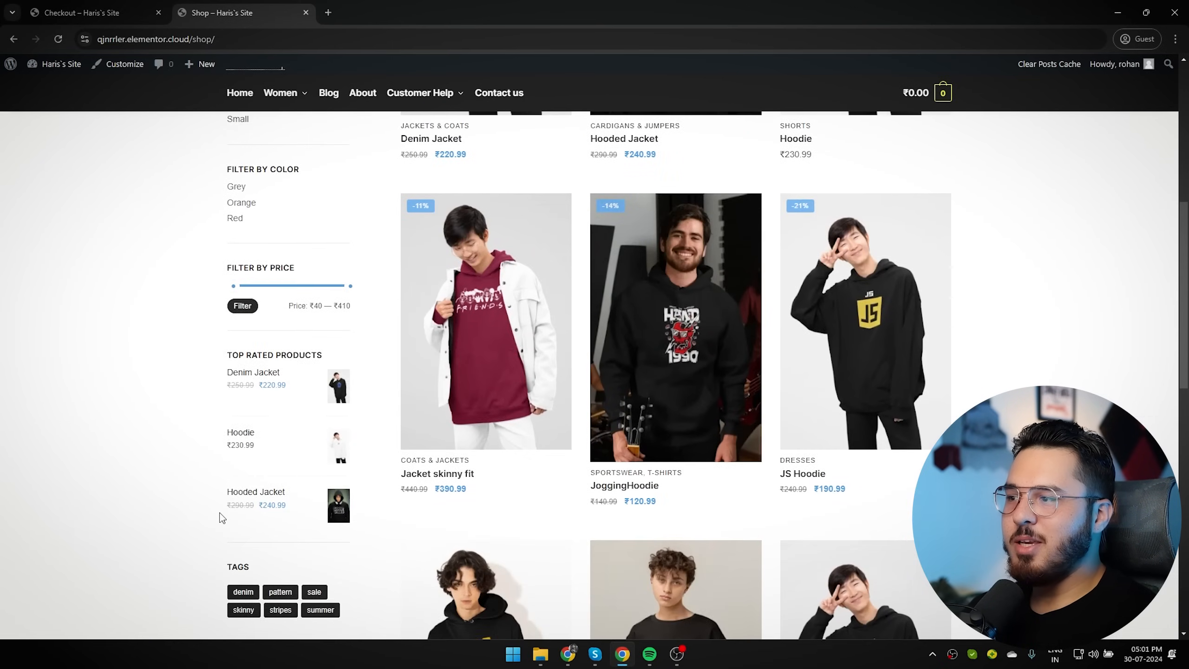
left_click(238, 140)
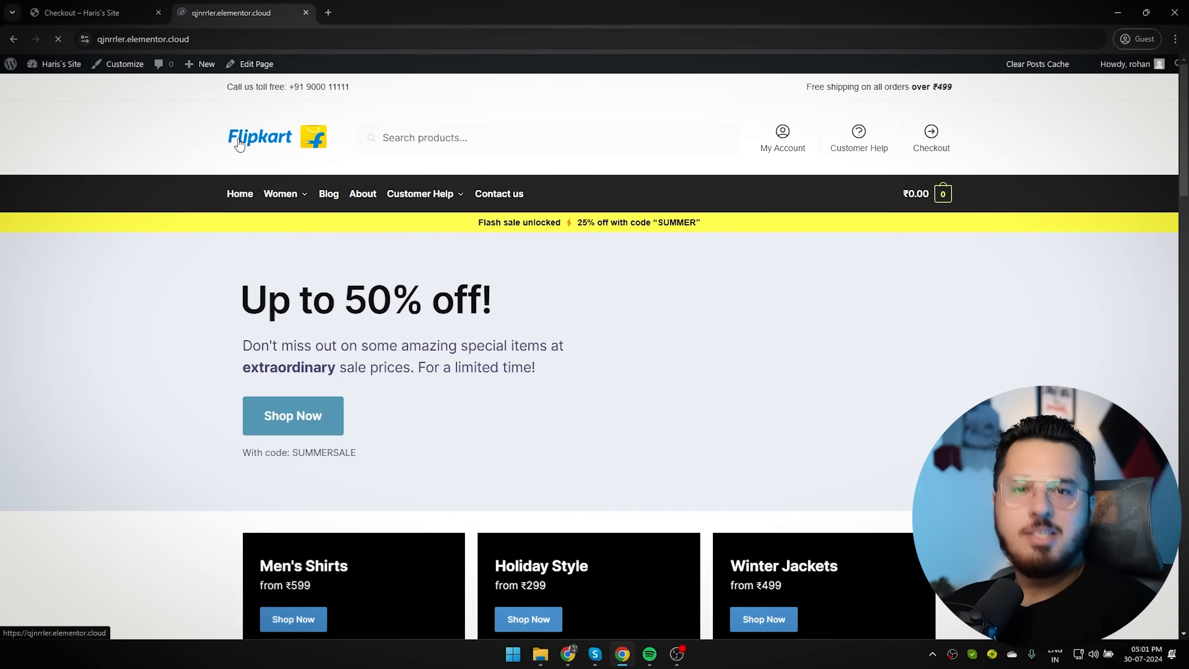
scroll(132, 338, "down", 1)
scroll(133, 338, "down", 10)
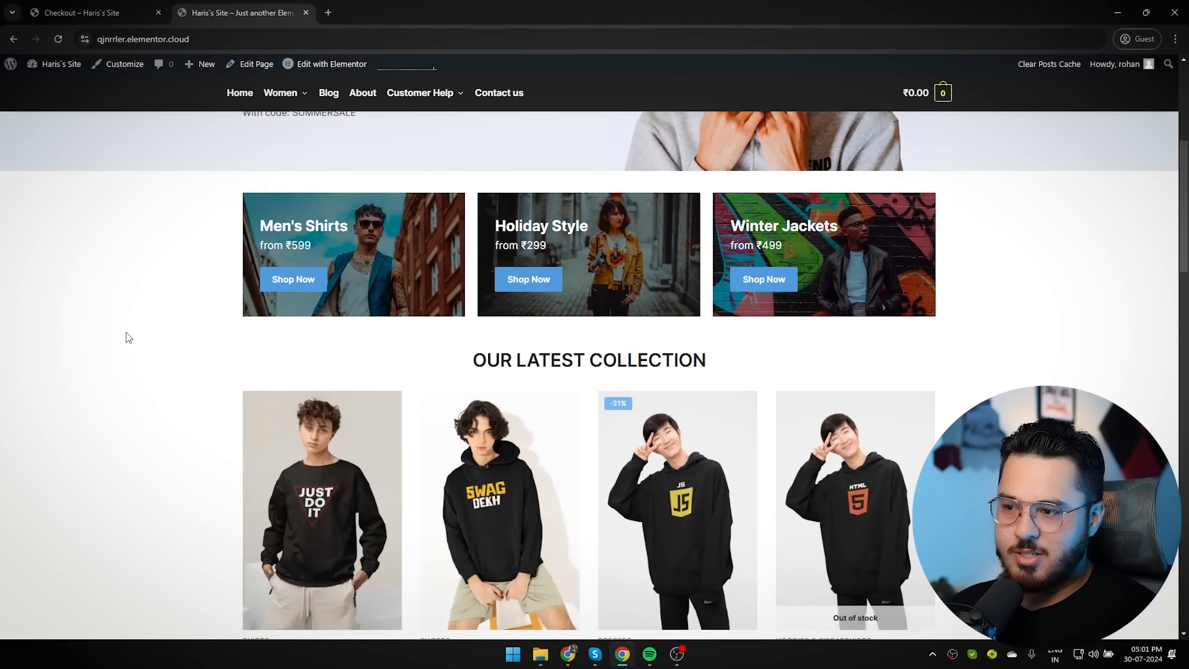
scroll(127, 357, "down", 18)
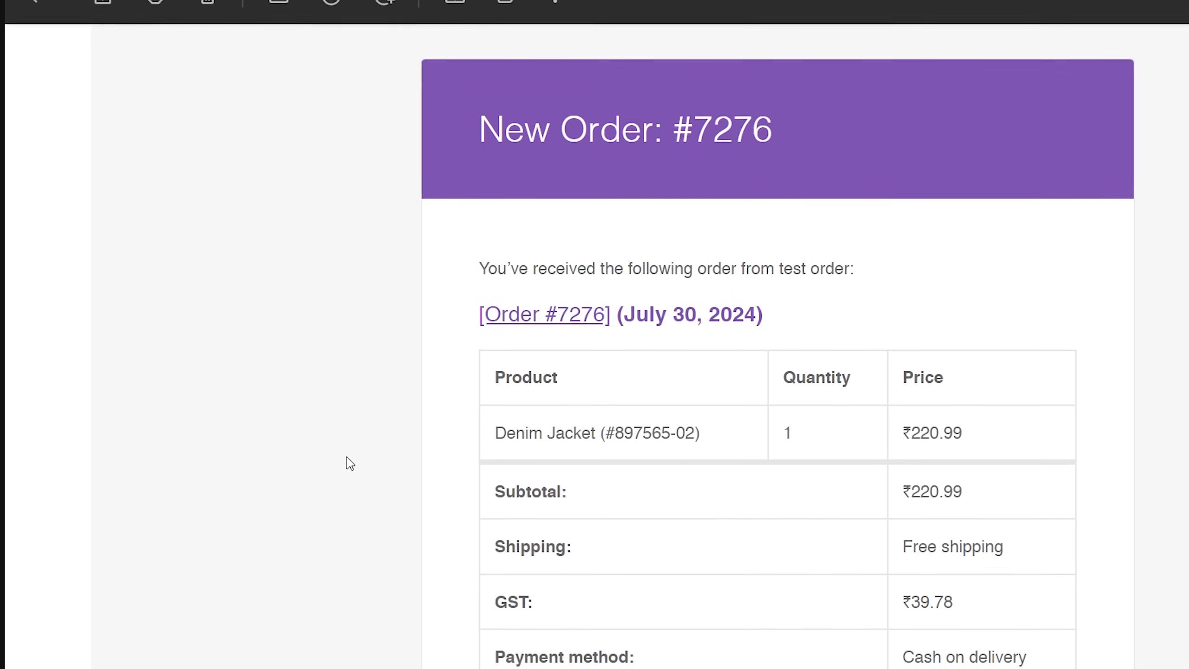
scroll(342, 457, "down", 6)
scroll(333, 447, "up", 10)
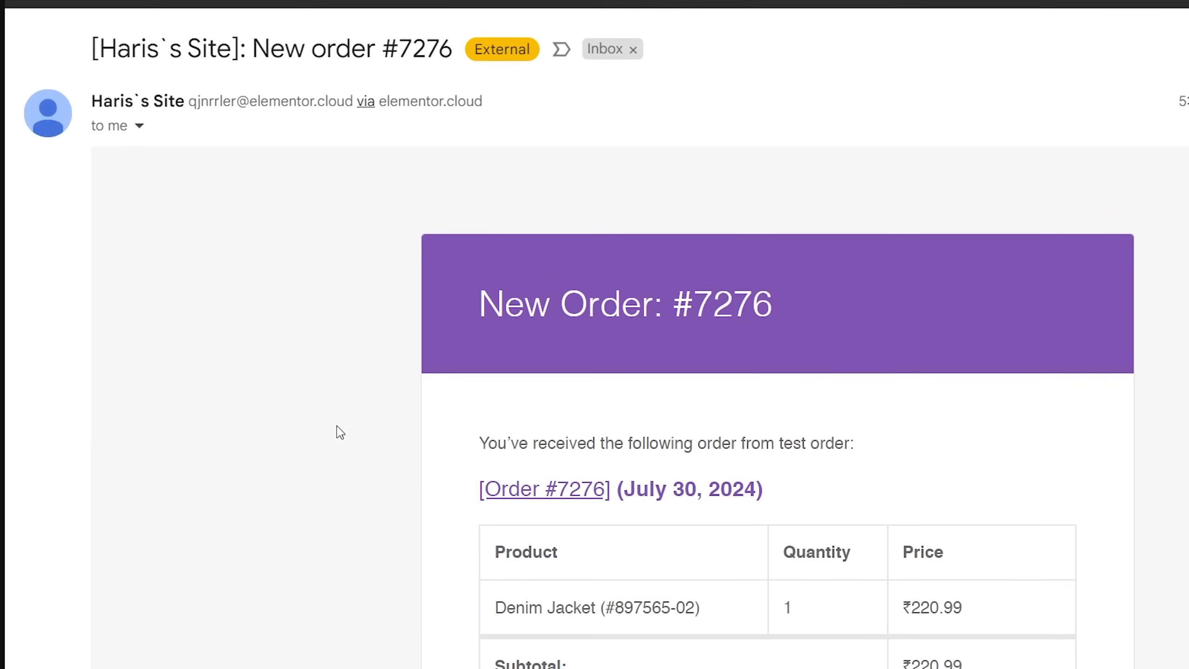
left_click_drag(477, 293, 797, 315)
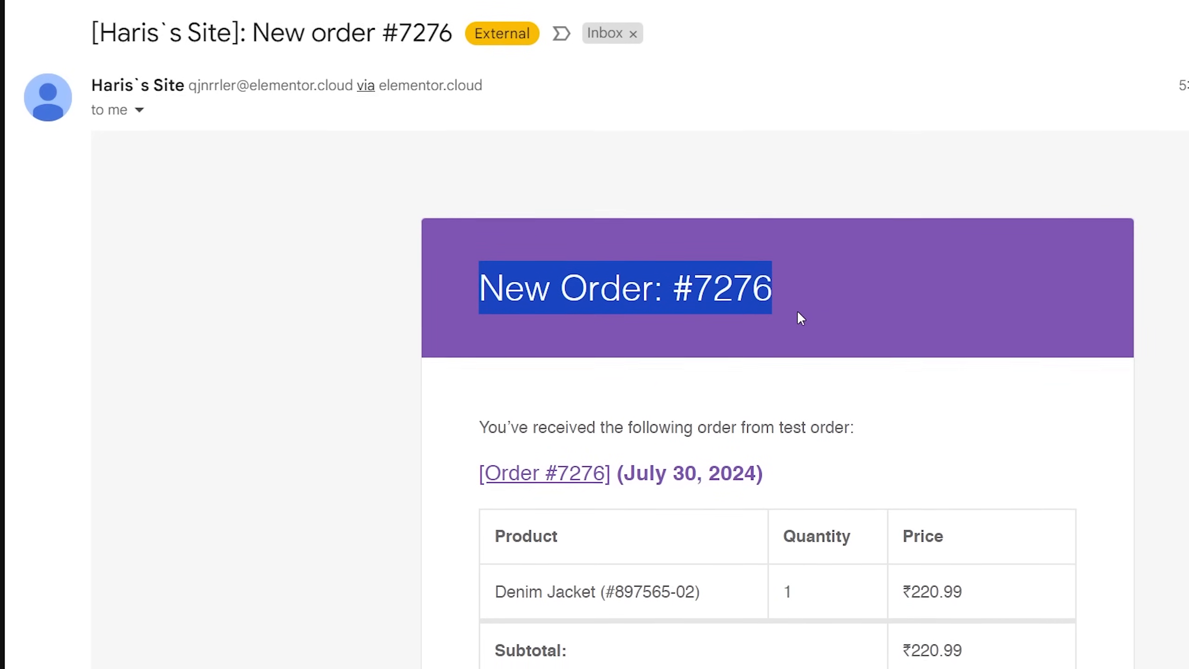
left_click(845, 322)
left_click_drag(459, 273, 829, 295)
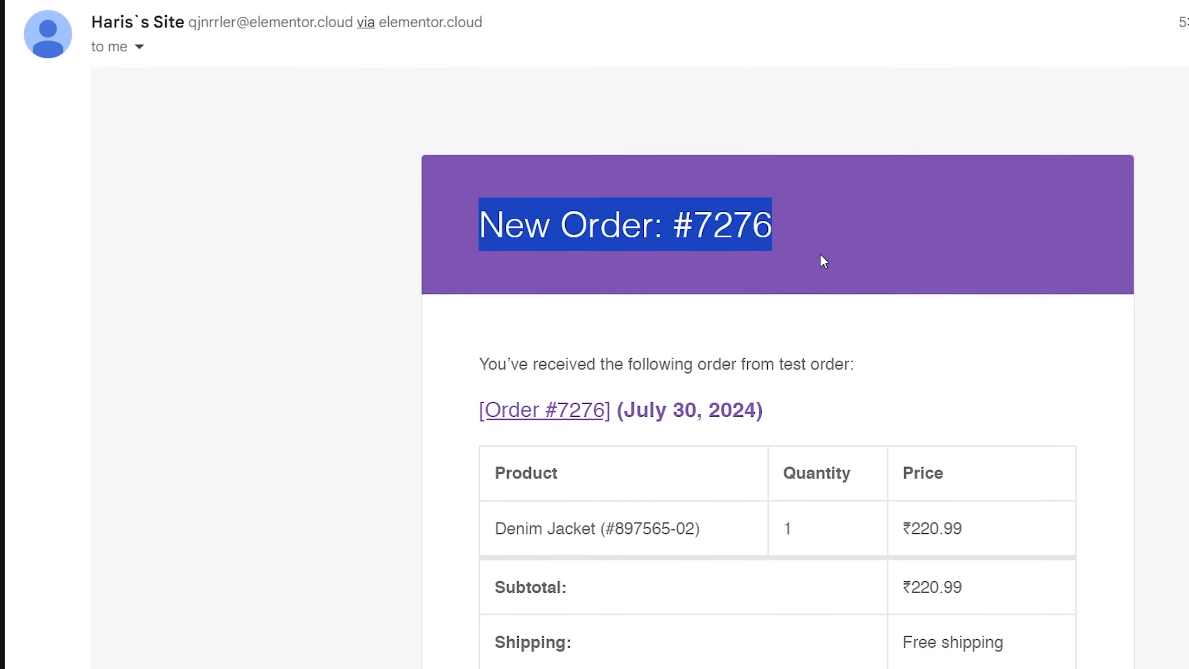
left_click_drag(482, 10, 188, 12)
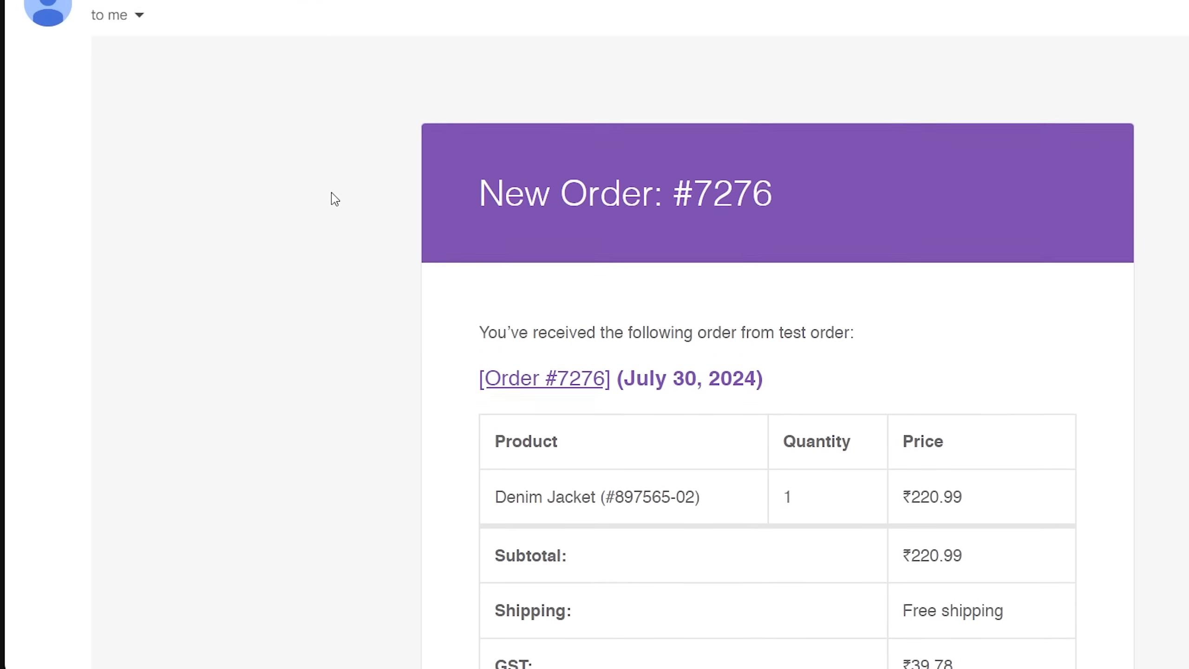